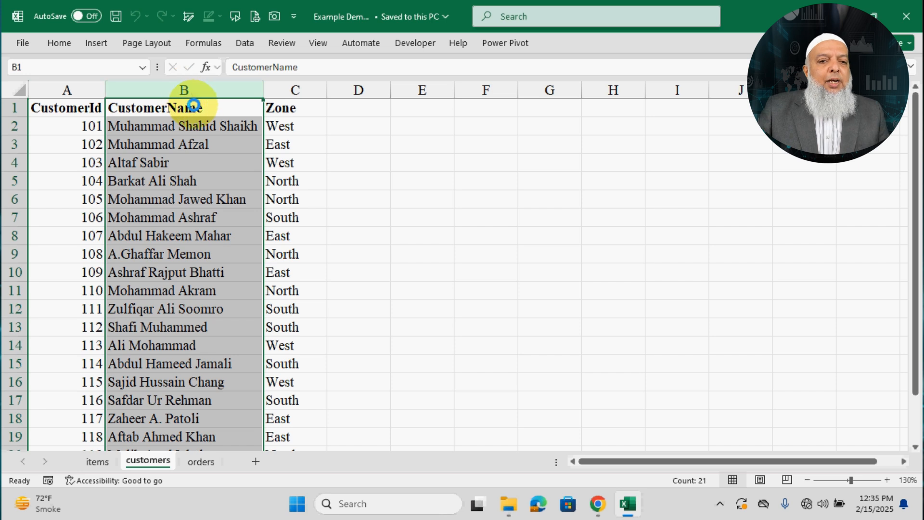
Review the Zone column in the customers sheet and the InvNo, Date, ItemId, CustomerId and Qty columns in the orders sheet.
{"action": "left_click", "coordinate": [301, 92]}
{"action": "left_click", "coordinate": [299, 167]}
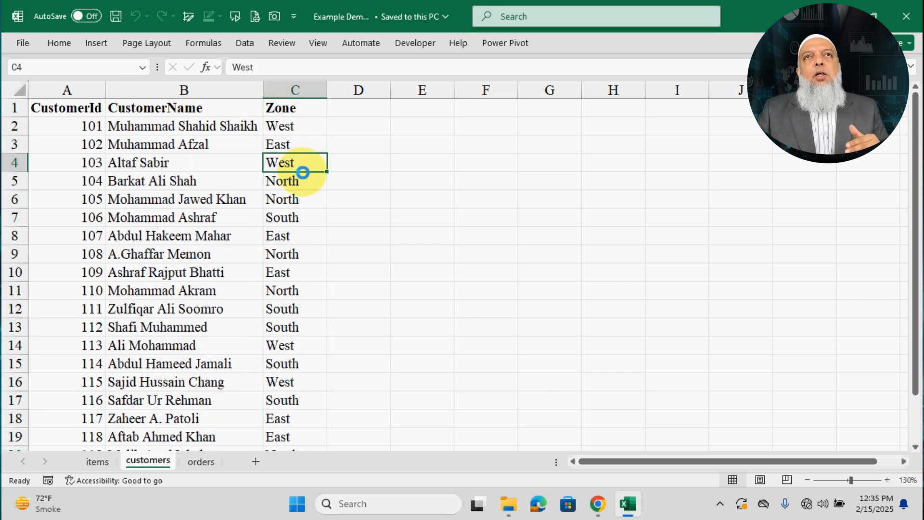
{"action": "left_click", "coordinate": [210, 462]}
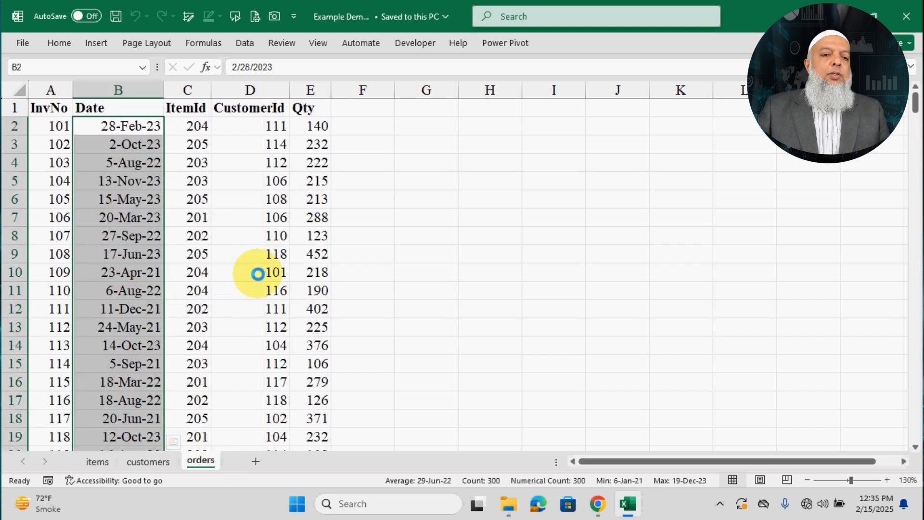
{"action": "left_click", "coordinate": [254, 270]}
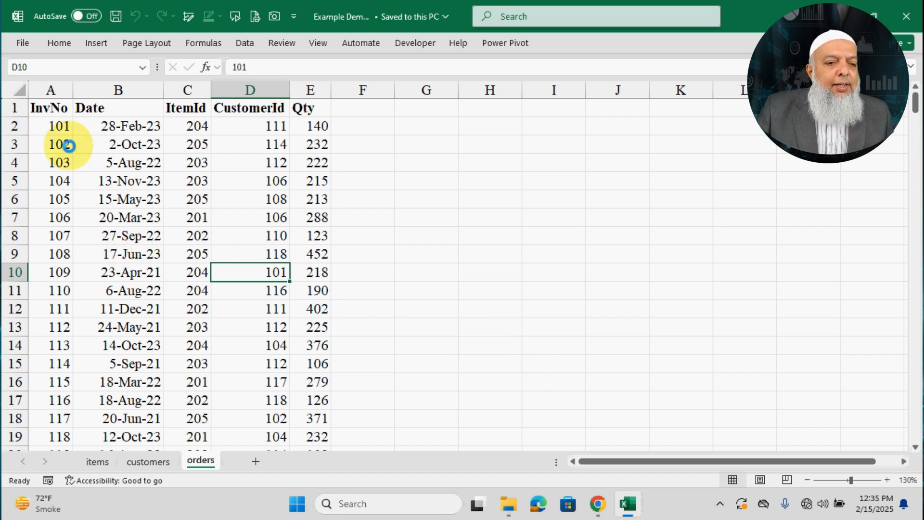
{"action": "left_click", "coordinate": [53, 88]}
{"action": "left_click", "coordinate": [55, 126]}
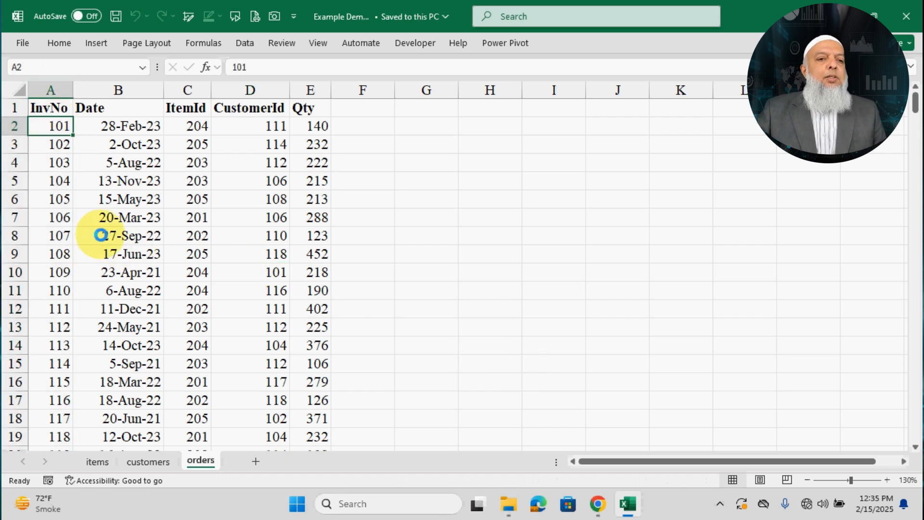
{"action": "left_click", "coordinate": [134, 125]}
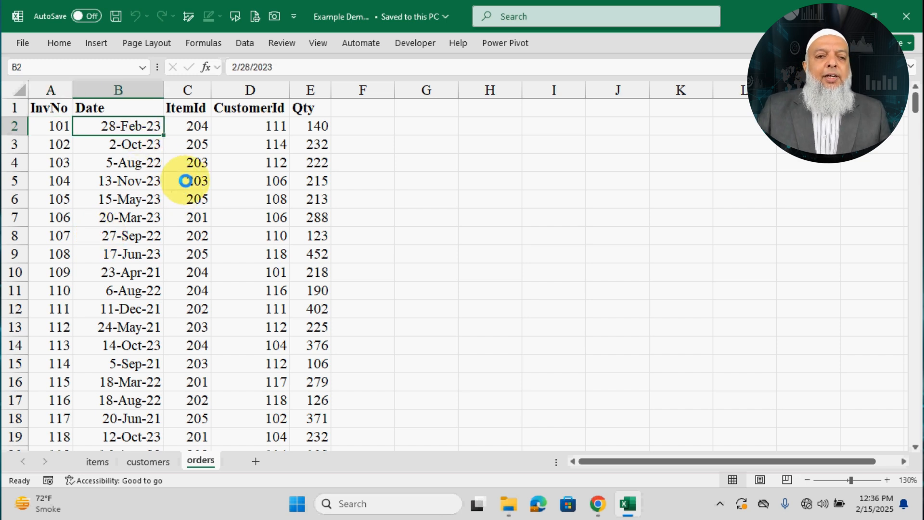
{"action": "left_click", "coordinate": [187, 127]}
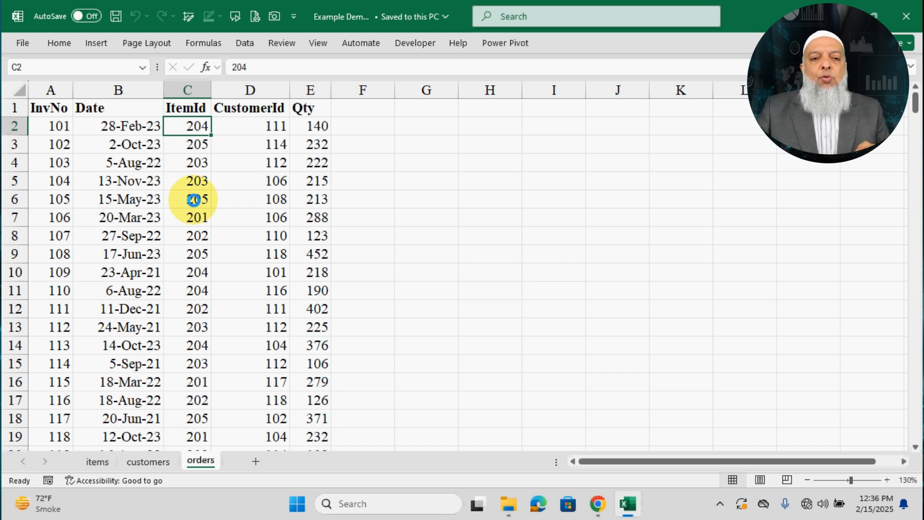
{"action": "left_click", "coordinate": [249, 121]}
{"action": "left_click", "coordinate": [183, 128]}
{"action": "left_click", "coordinate": [233, 125]}
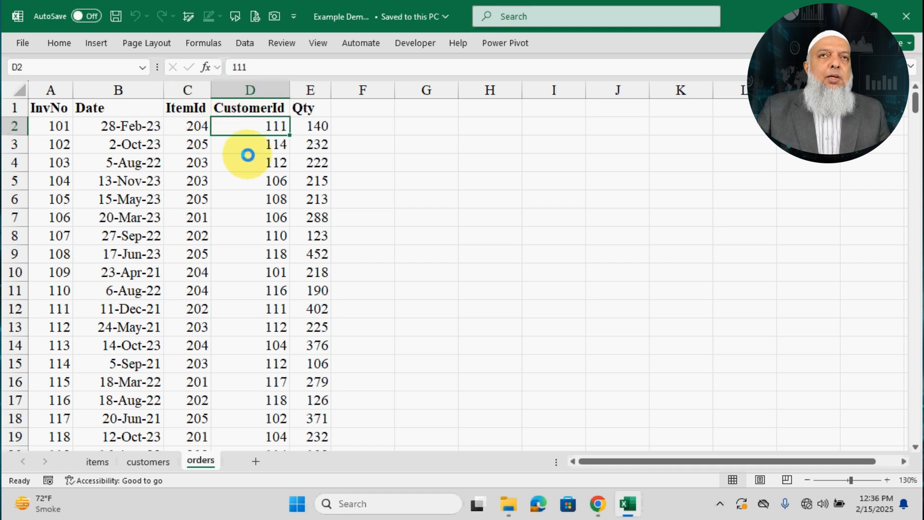
{"action": "left_click", "coordinate": [329, 127]}
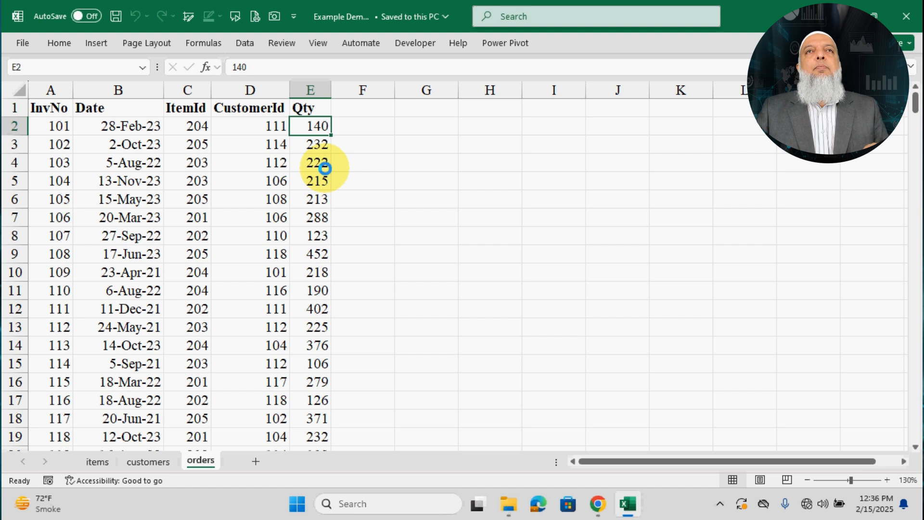
Examine the full orders data range, focusing on the ItemId and CustomerId columns down to the last record.
{"action": "left_click_drag", "start_coordinate": [53, 90], "coordinate": [318, 90]}
{"action": "left_click", "coordinate": [190, 126]}
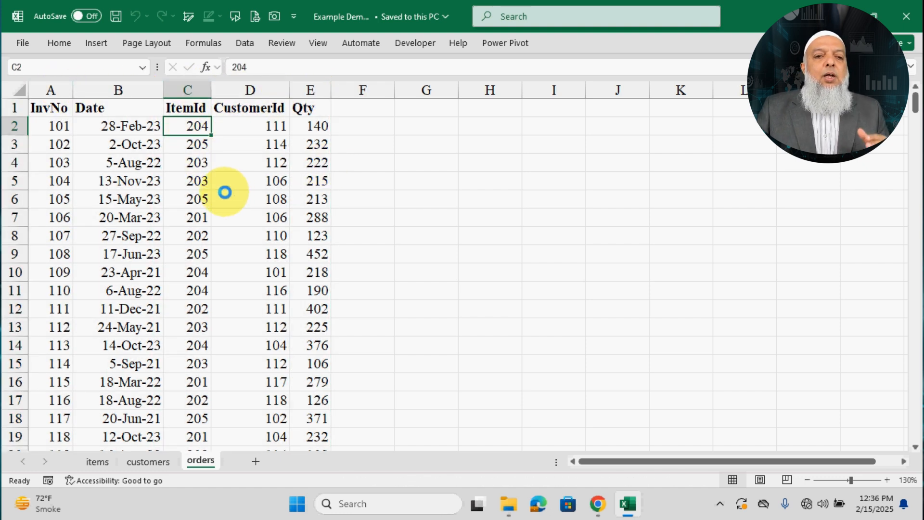
{"action": "left_click", "coordinate": [244, 126]}
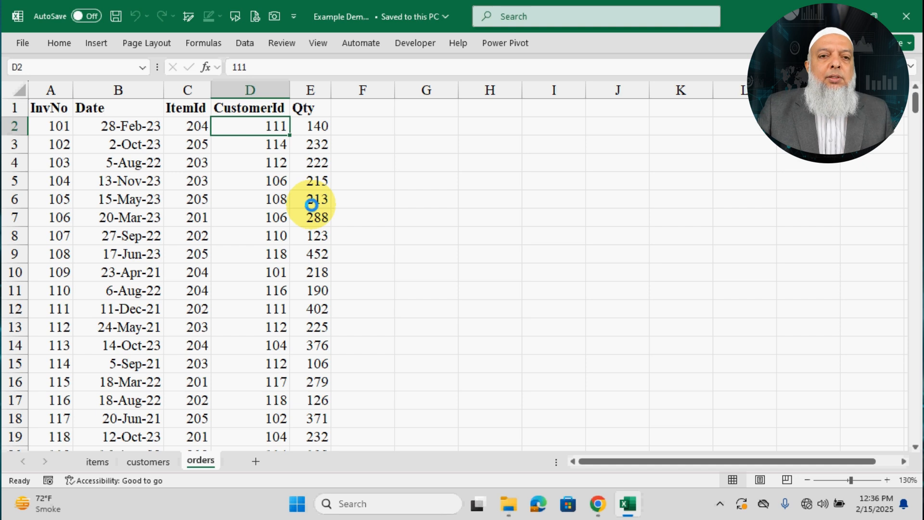
{"action": "left_click_drag", "start_coordinate": [60, 90], "coordinate": [311, 90]}
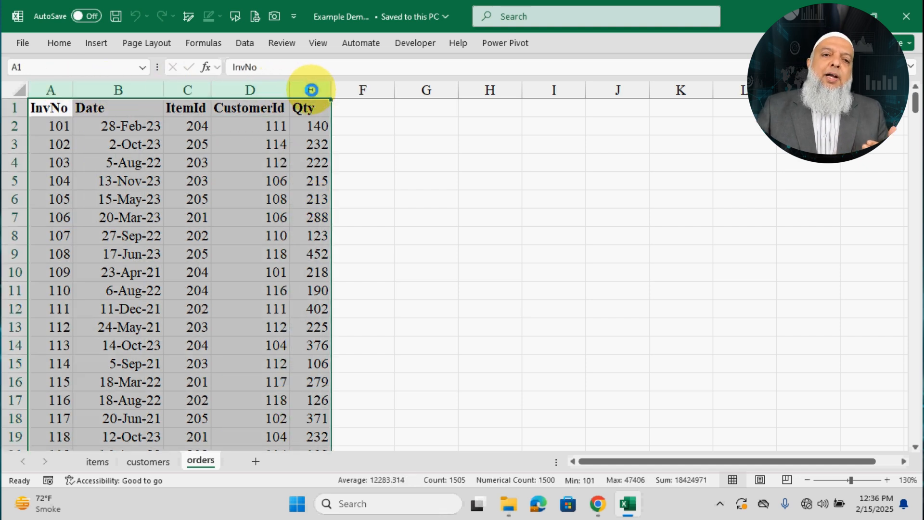
{"action": "left_click", "coordinate": [374, 132]}
{"action": "left_click", "coordinate": [191, 90]}
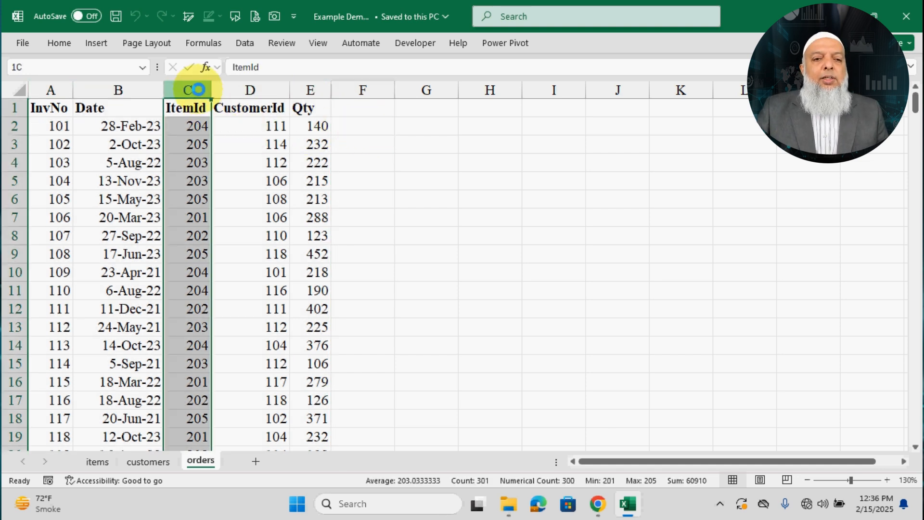
{"action": "left_click", "coordinate": [256, 90]}
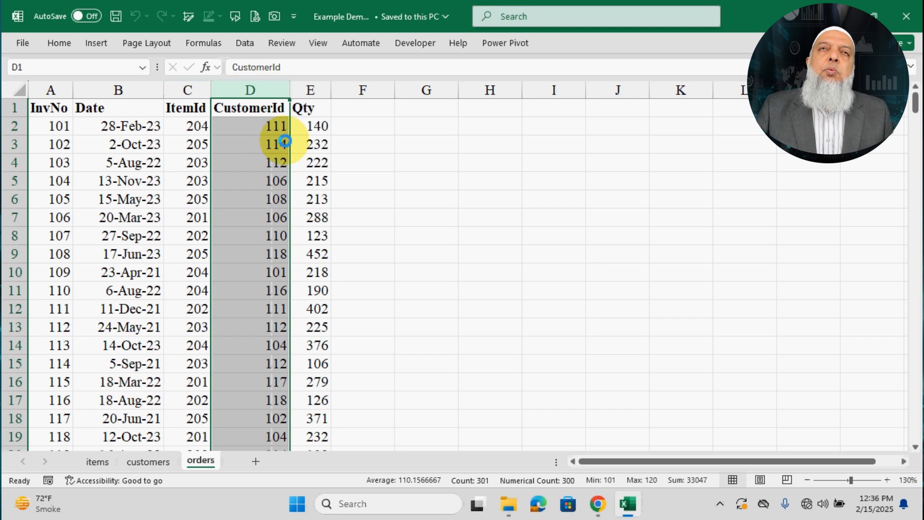
{"action": "left_click", "coordinate": [202, 129]}
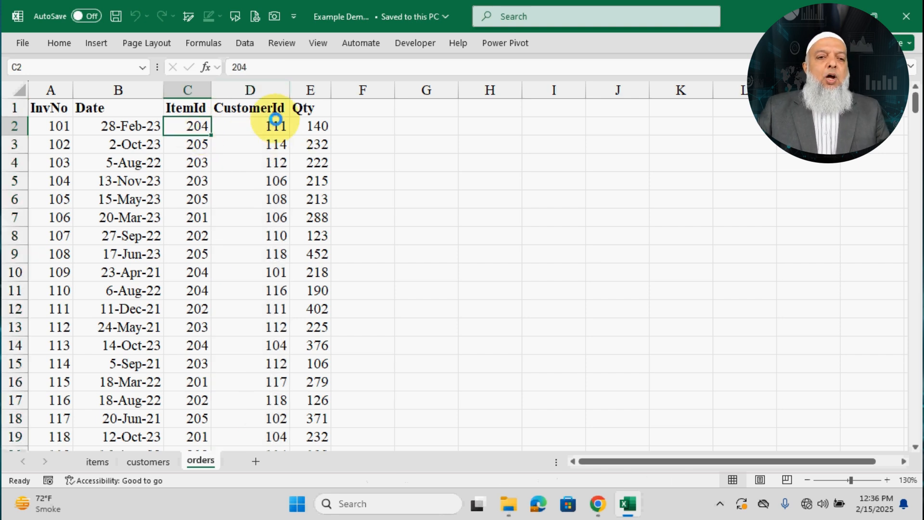
{"action": "key", "text": "ctrl+shift+Down"}
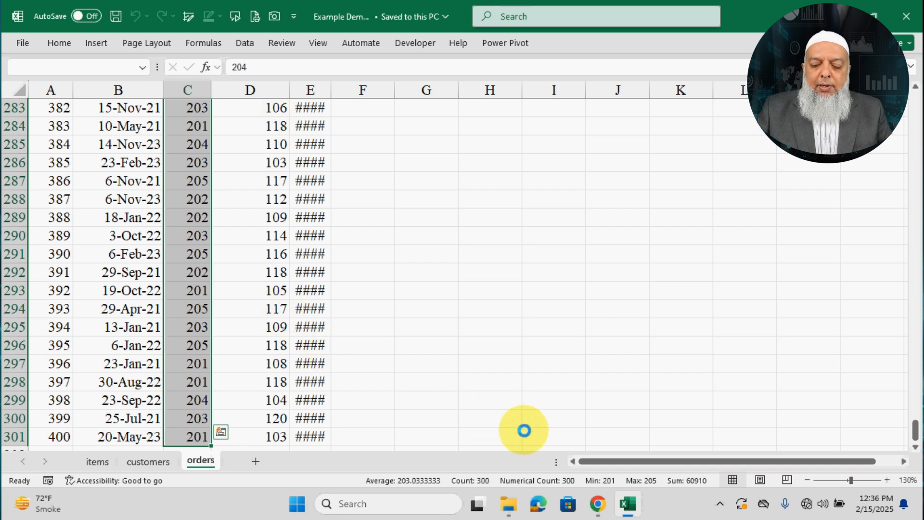
{"action": "key", "text": "ctrl+Up"}
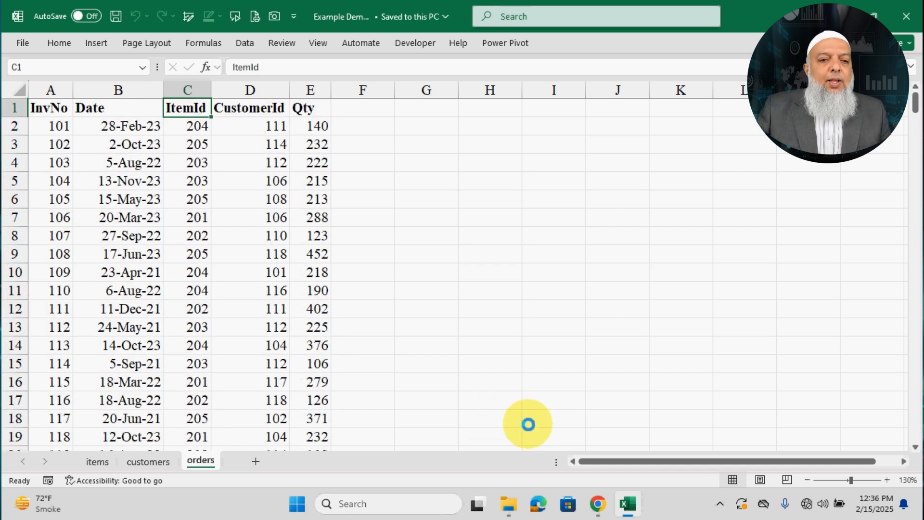
{"action": "left_click_drag", "start_coordinate": [193, 90], "coordinate": [233, 86]}
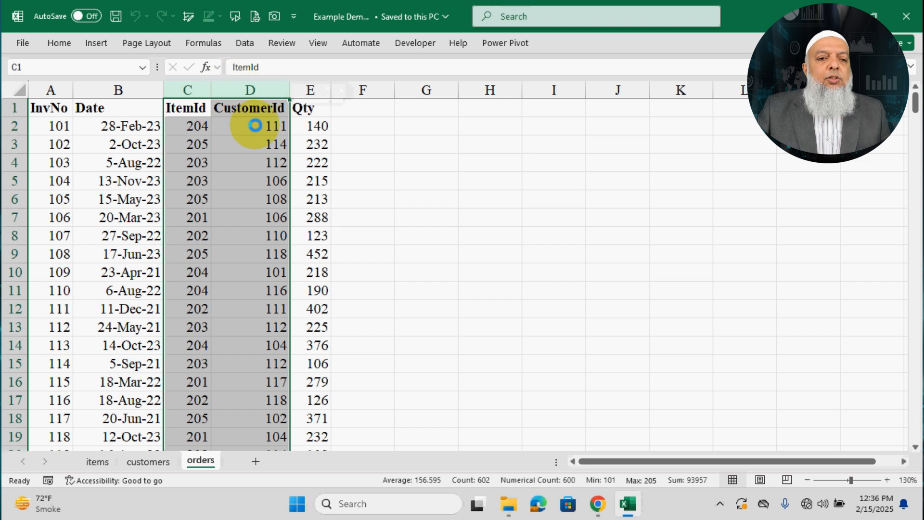
{"action": "left_click", "coordinate": [270, 126]}
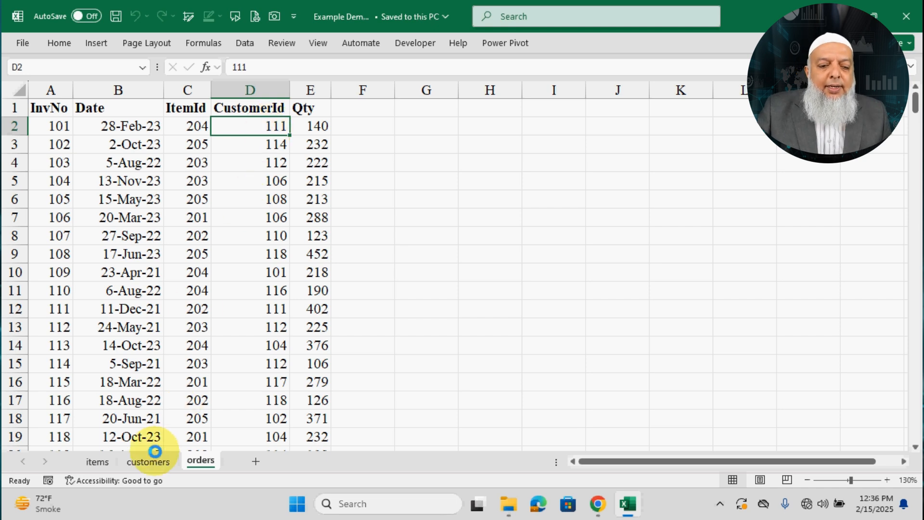
Compare the customers and items sheets with the ItemId and CustomerId columns of the orders sheet.
{"action": "left_click", "coordinate": [141, 461]}
{"action": "left_click", "coordinate": [95, 461]}
{"action": "left_click", "coordinate": [142, 462]}
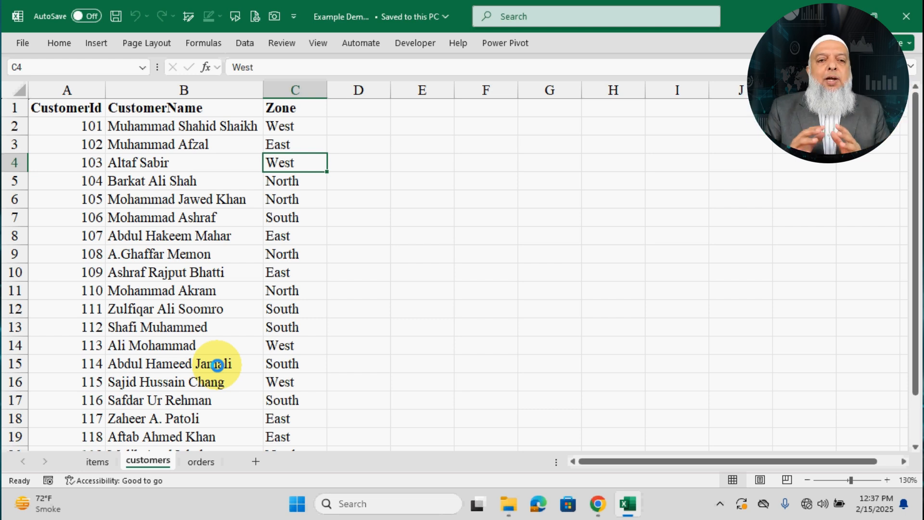
{"action": "left_click", "coordinate": [202, 461]}
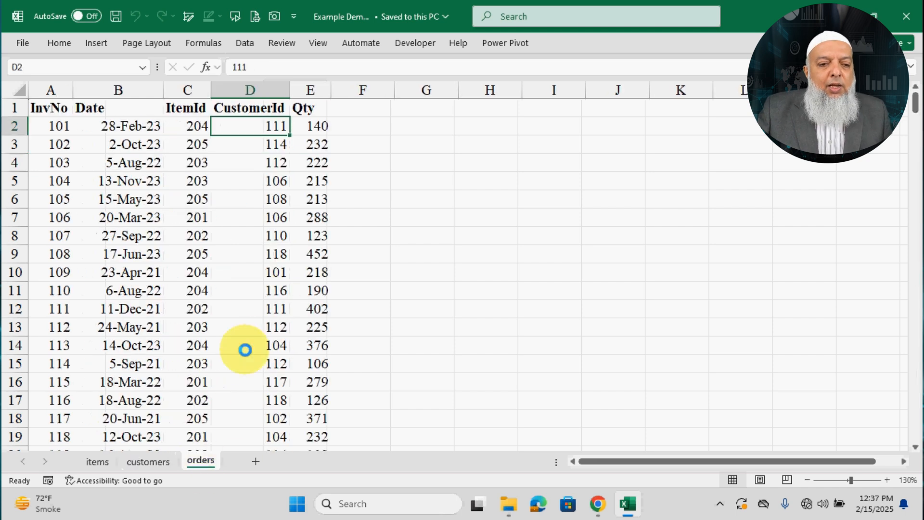
{"action": "left_click", "coordinate": [268, 267]}
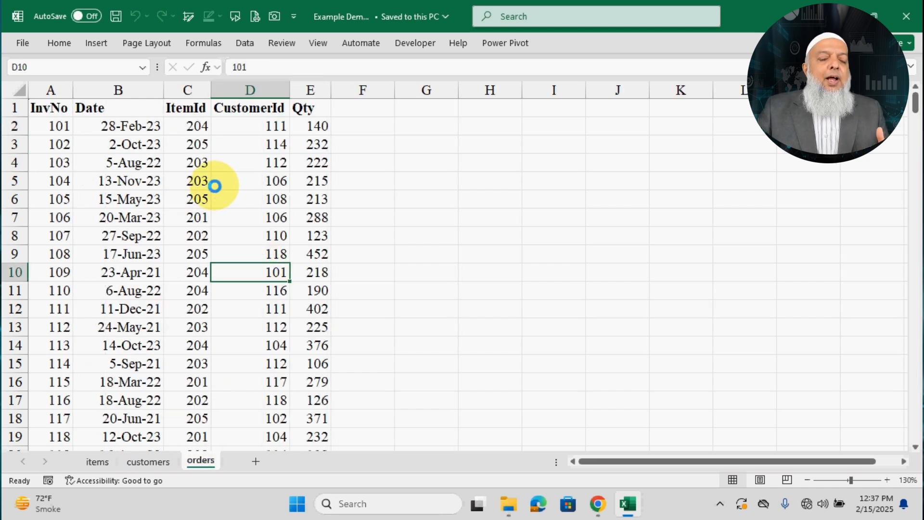
{"action": "left_click", "coordinate": [193, 84]}
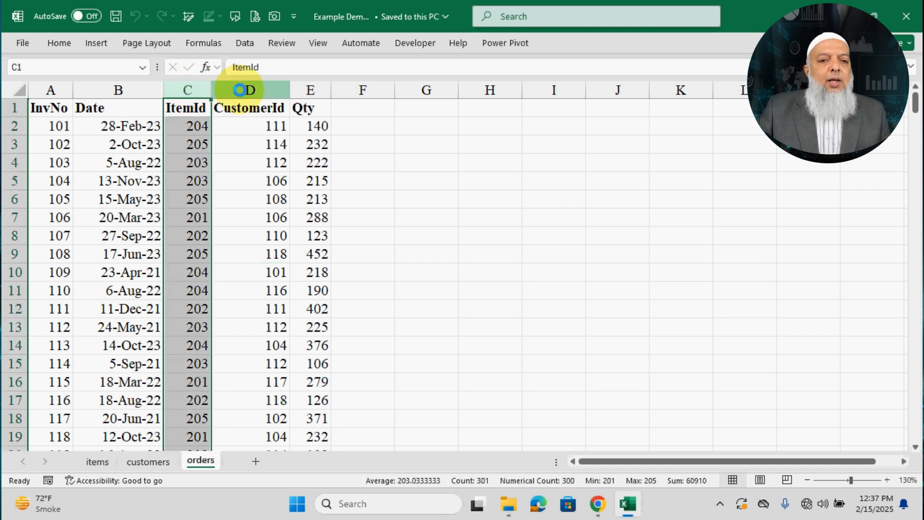
{"action": "left_click", "coordinate": [242, 89]}
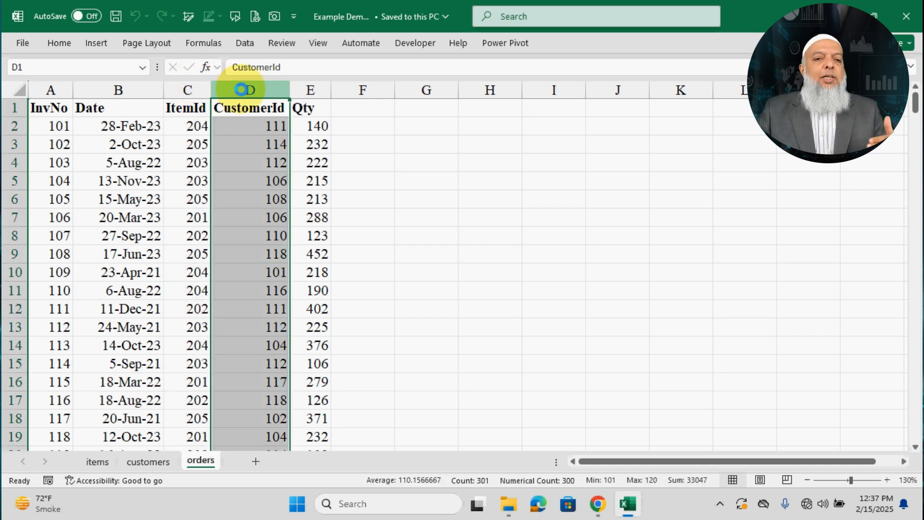
{"action": "left_click", "coordinate": [254, 140]}
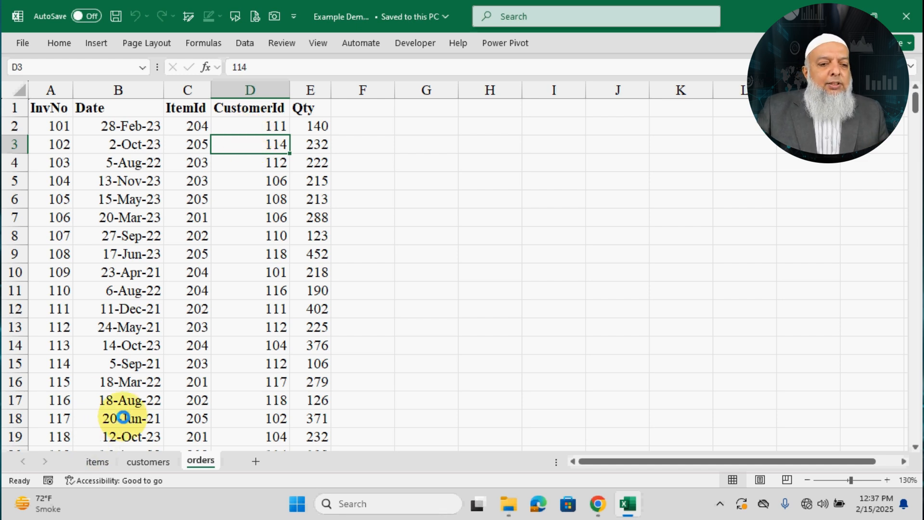
{"action": "left_click", "coordinate": [153, 300]}
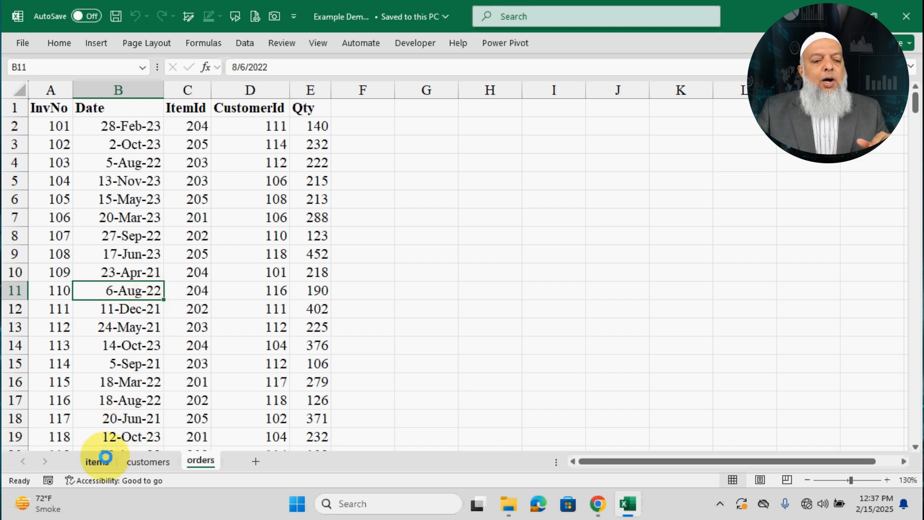
Show the Power Pivot commands on the items sheet with the ribbon kept expanded, and check the item list range A1:B6.
{"action": "left_click", "coordinate": [104, 459]}
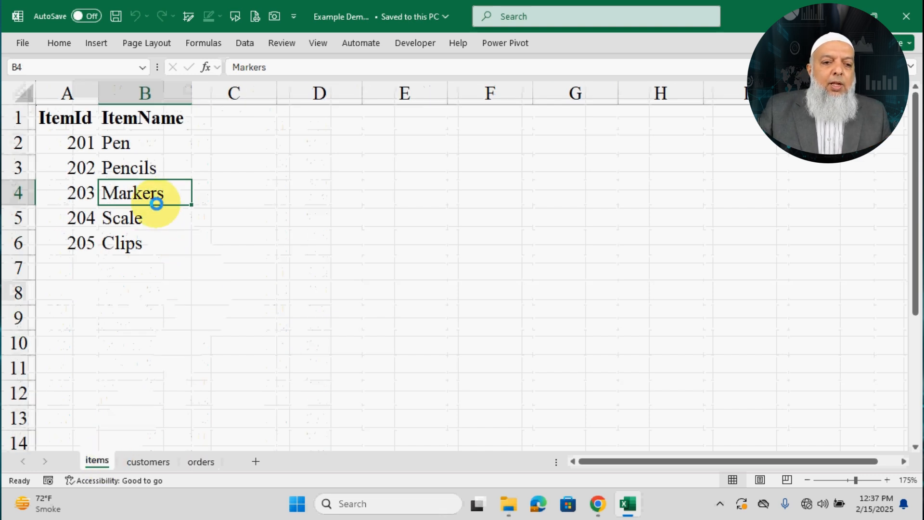
{"action": "left_click", "coordinate": [505, 43]}
{"action": "left_click", "coordinate": [913, 111]}
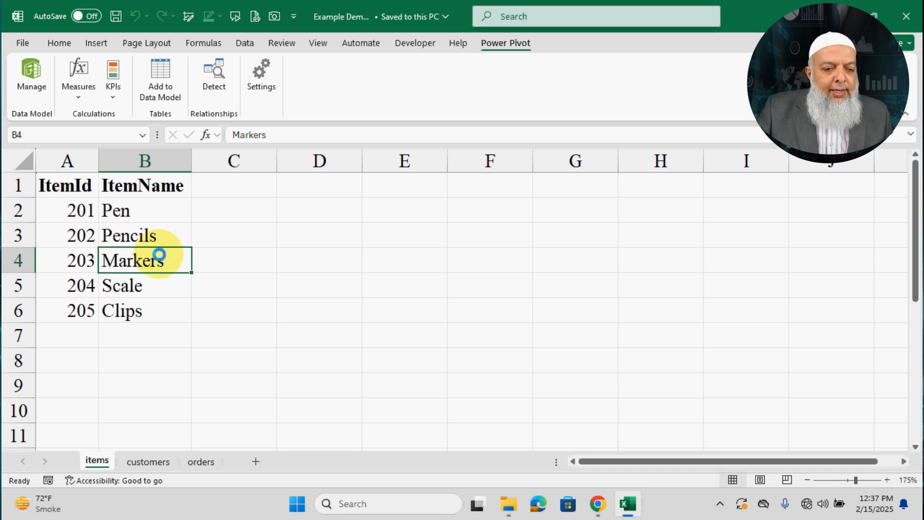
{"action": "left_click_drag", "start_coordinate": [45, 184], "coordinate": [141, 313]}
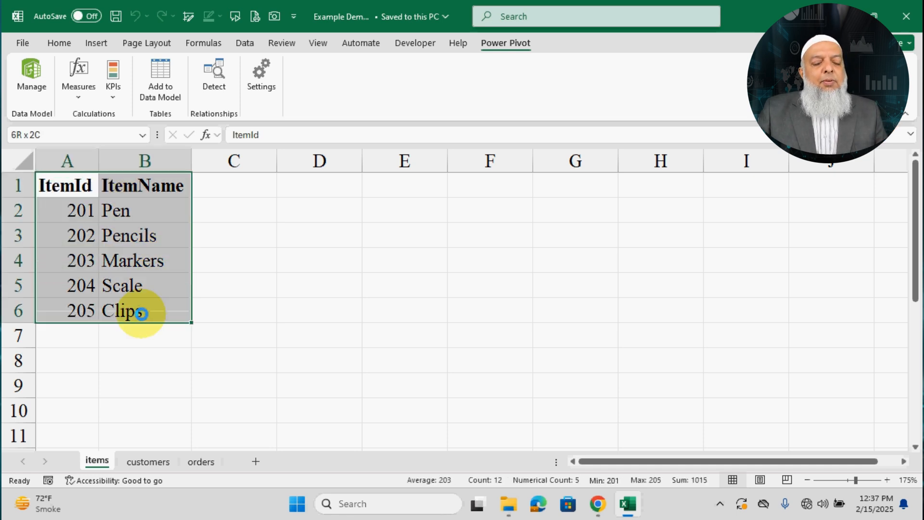
{"action": "left_click", "coordinate": [159, 254]}
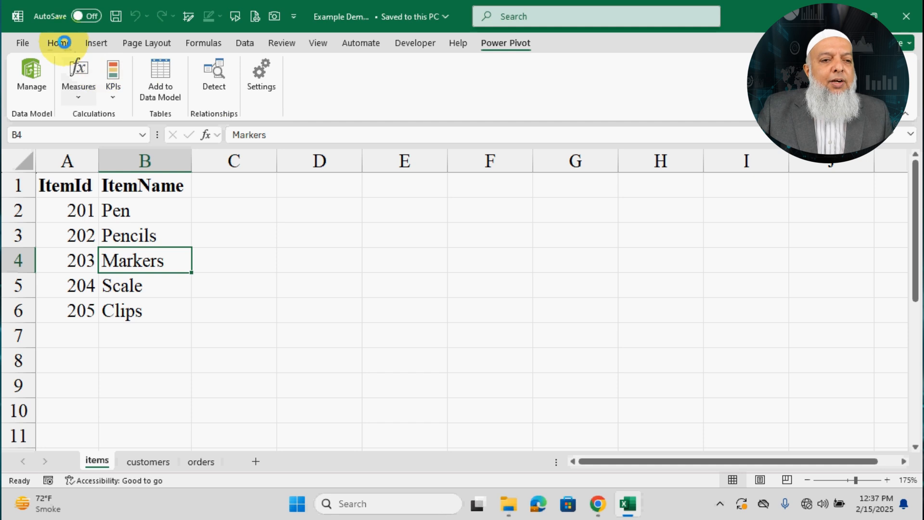
Format the item list A1:B6 on the items sheet as a table with headers, using an orange medium style.
{"action": "left_click", "coordinate": [114, 235]}
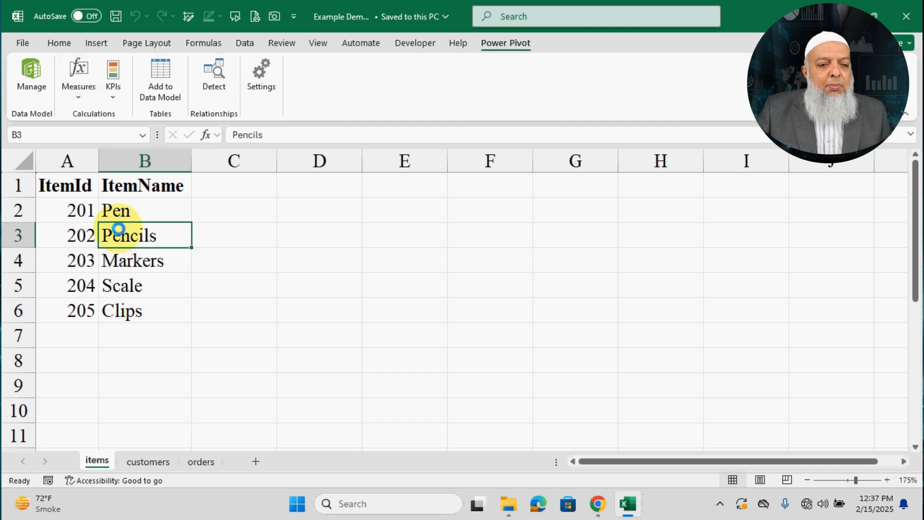
{"action": "left_click", "coordinate": [58, 43]}
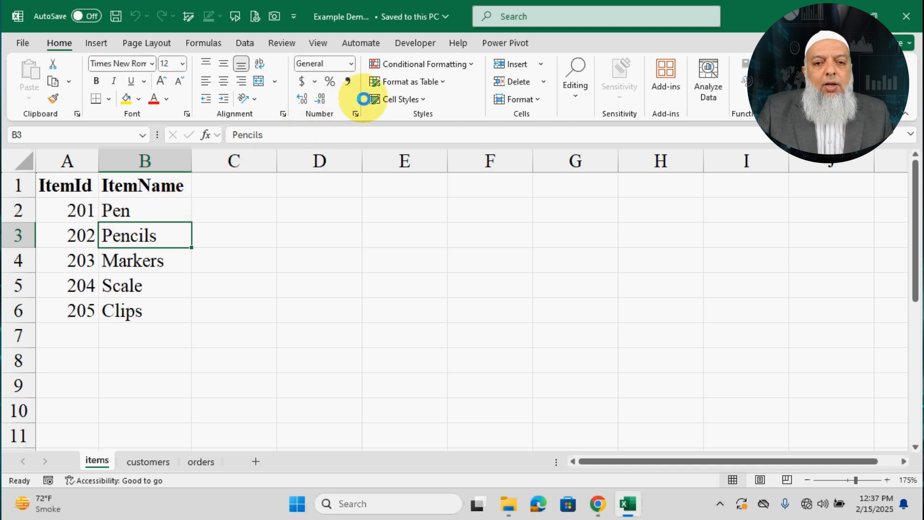
{"action": "left_click", "coordinate": [398, 82]}
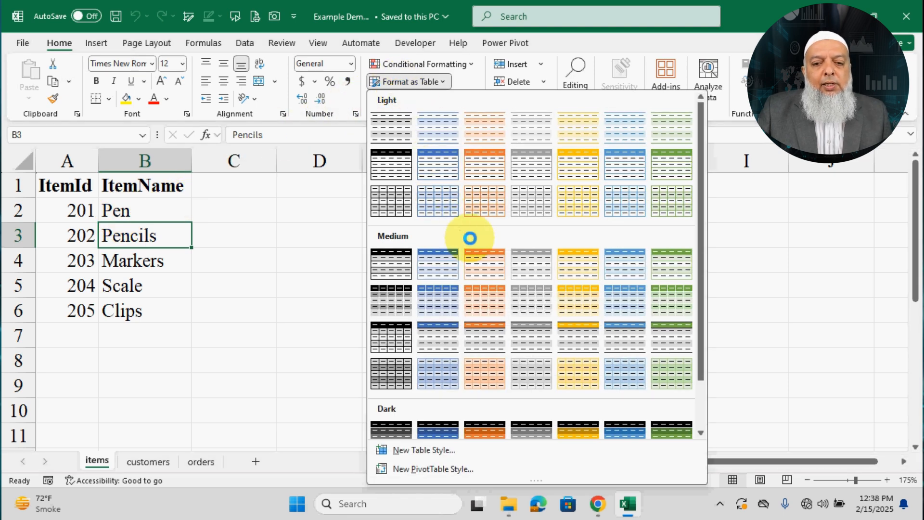
{"action": "left_click", "coordinate": [495, 266]}
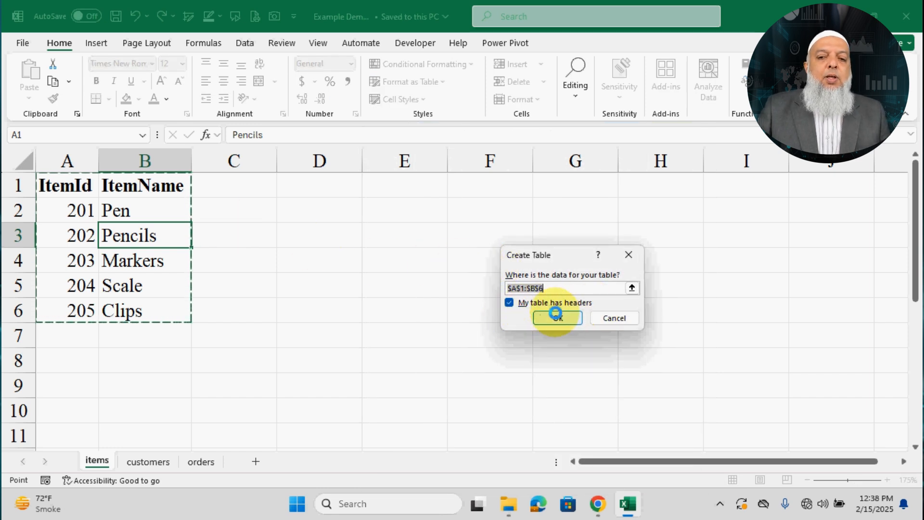
{"action": "left_click", "coordinate": [558, 318]}
{"action": "left_click", "coordinate": [147, 256]}
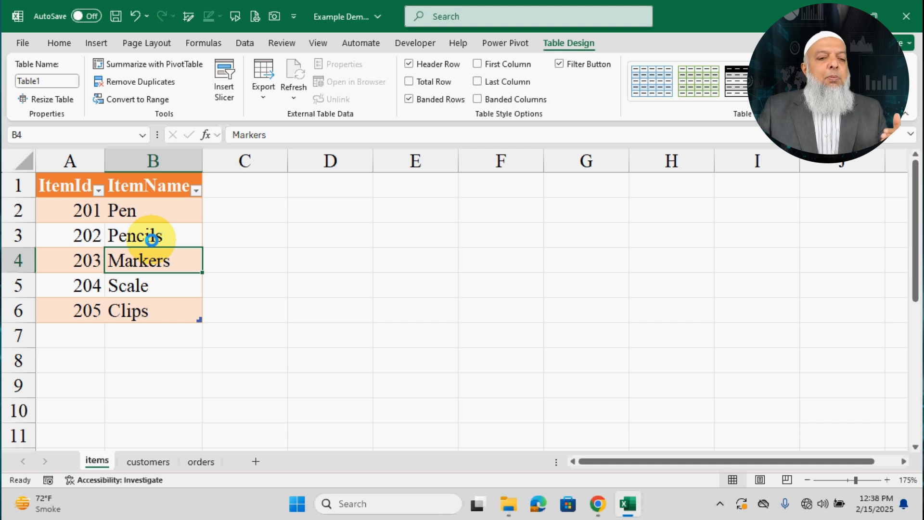
{"action": "left_click", "coordinate": [160, 234]}
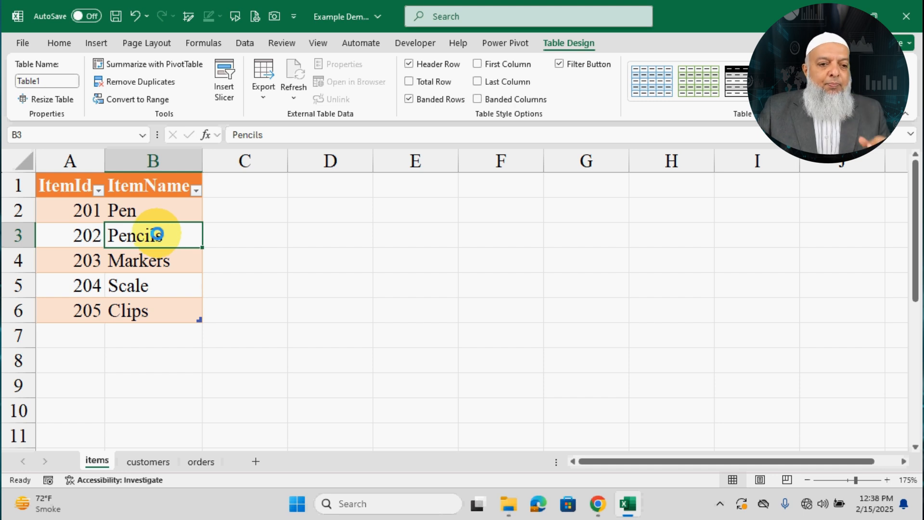
Rename the item list table on the items sheet as ITEMS.
{"action": "left_click", "coordinate": [52, 76]}
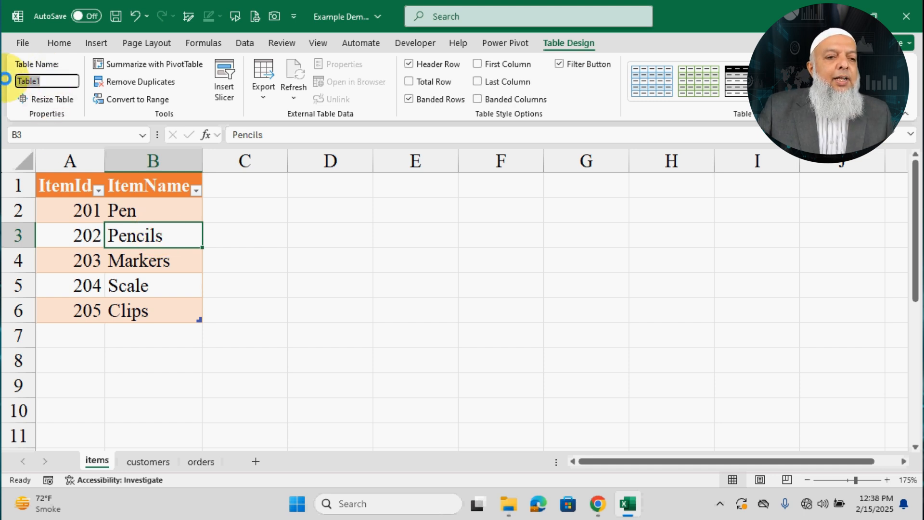
{"action": "left_click", "coordinate": [357, 239]}
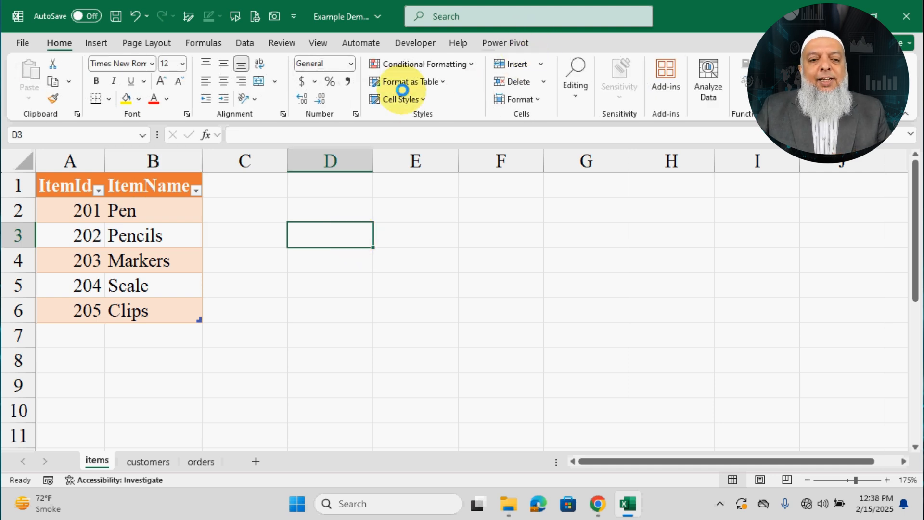
{"action": "left_click", "coordinate": [149, 230]}
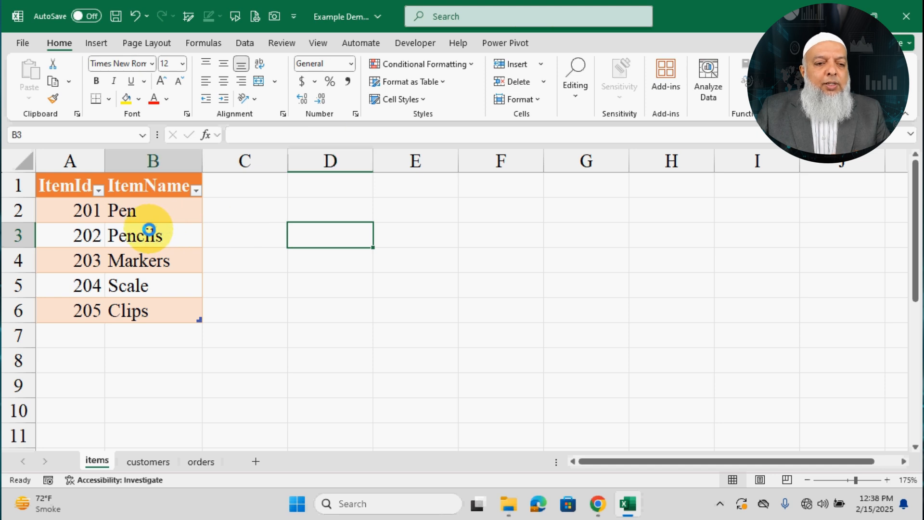
{"action": "left_click", "coordinate": [127, 256]}
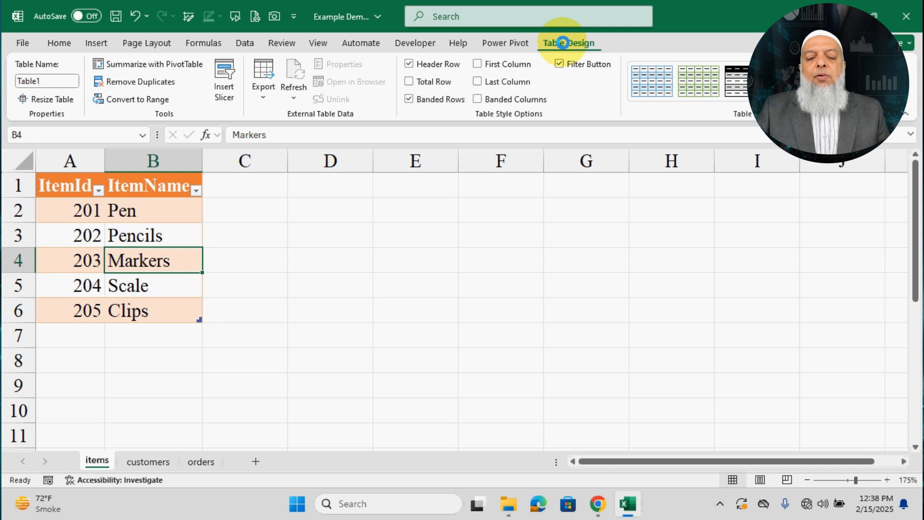
{"action": "left_click", "coordinate": [63, 79]}
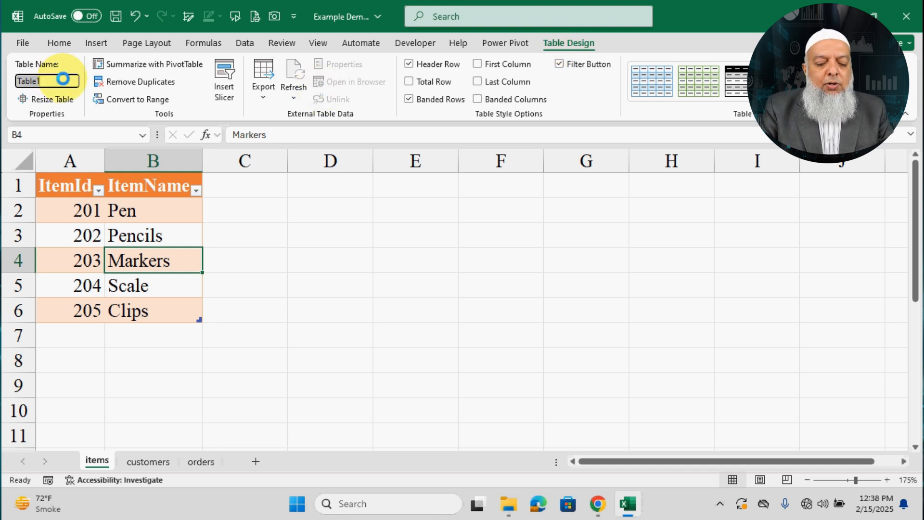
{"action": "type", "text": "ITEMS"}
{"action": "key", "text": "Return"}
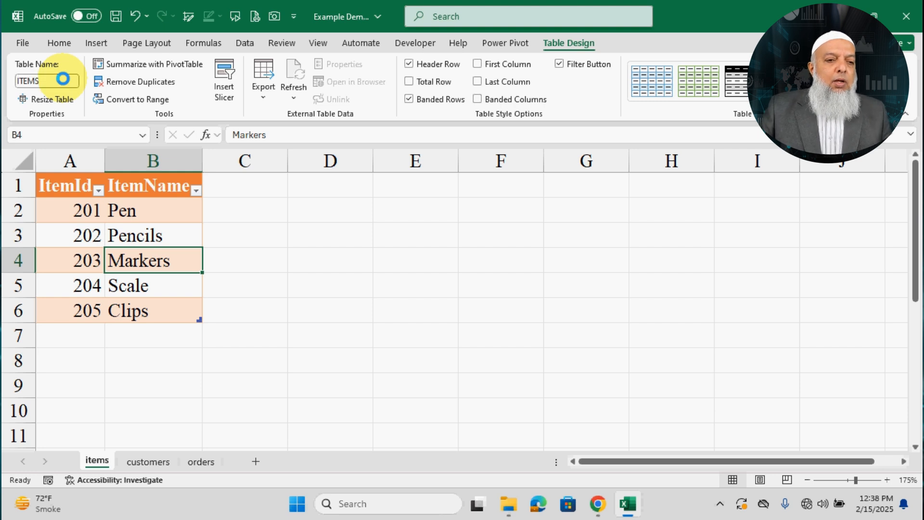
{"action": "left_click", "coordinate": [60, 80]}
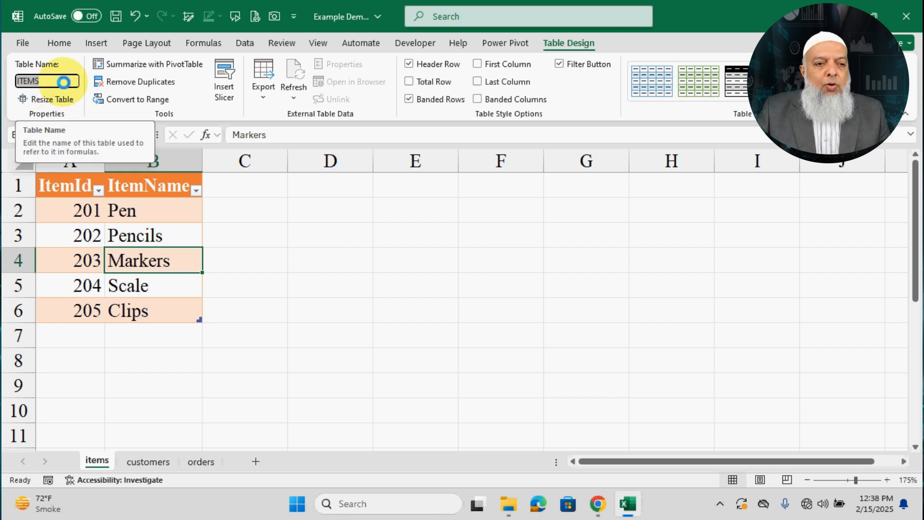
{"action": "left_click", "coordinate": [63, 82]}
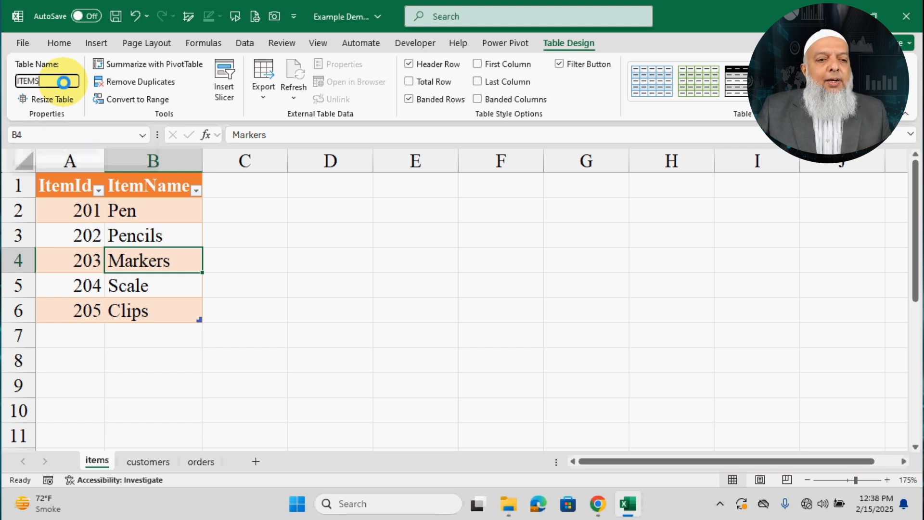
{"action": "key", "text": "Return"}
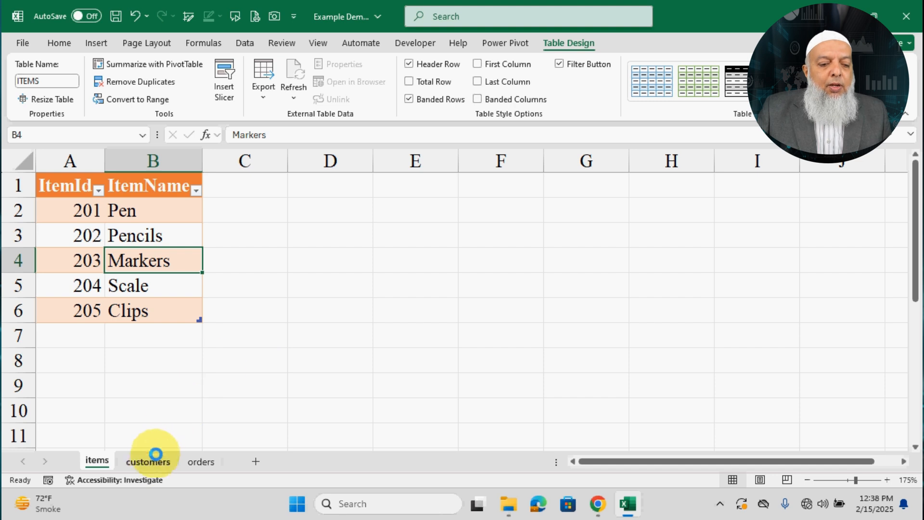
Convert the customer data A1:C21 on the customers sheet into an Excel table with headers.
{"action": "left_click", "coordinate": [149, 462]}
{"action": "left_click", "coordinate": [201, 300]}
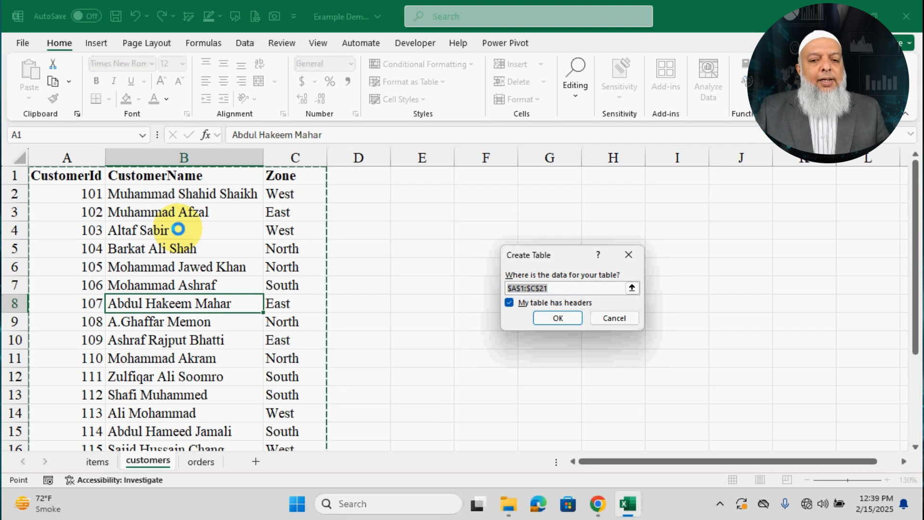
{"action": "left_click_drag", "start_coordinate": [516, 255], "coordinate": [444, 220]}
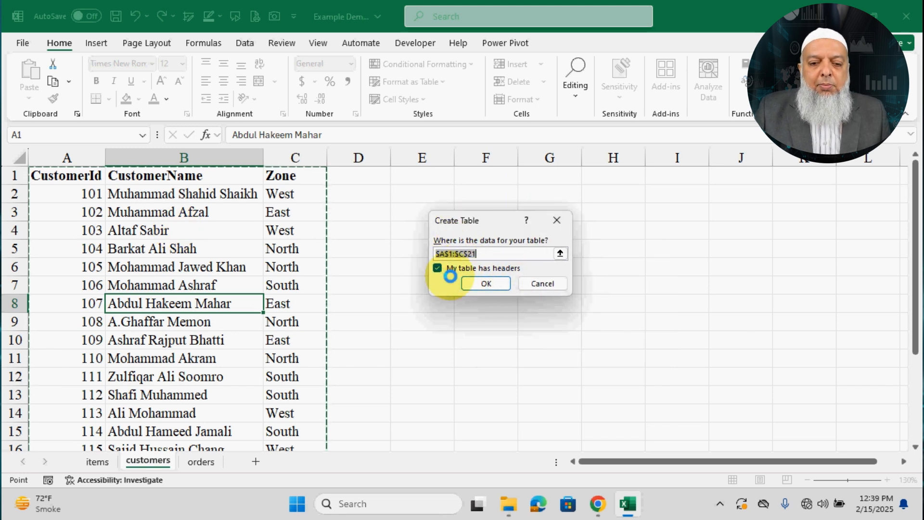
{"action": "left_click", "coordinate": [484, 283]}
Rename the table on the customers sheet as CUSTOMER.
{"action": "left_click", "coordinate": [258, 273]}
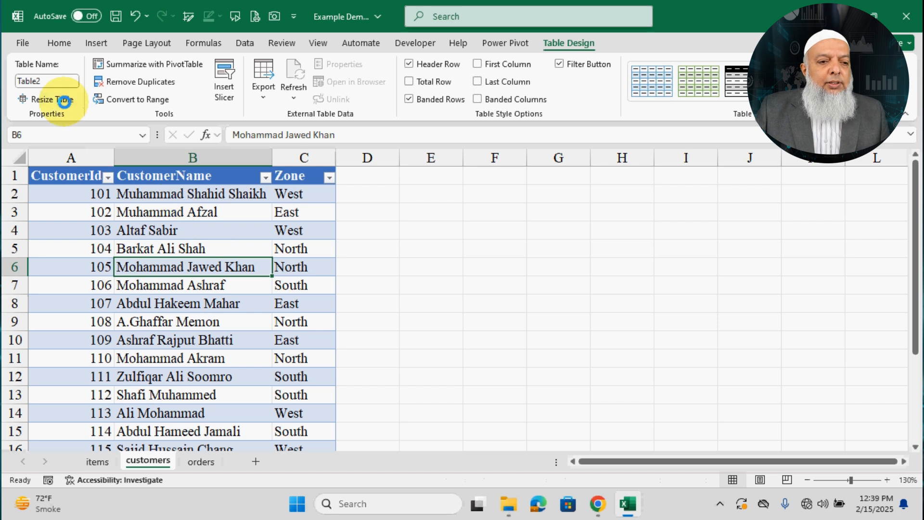
{"action": "left_click", "coordinate": [49, 81]}
{"action": "type", "text": "CUSTOMER"}
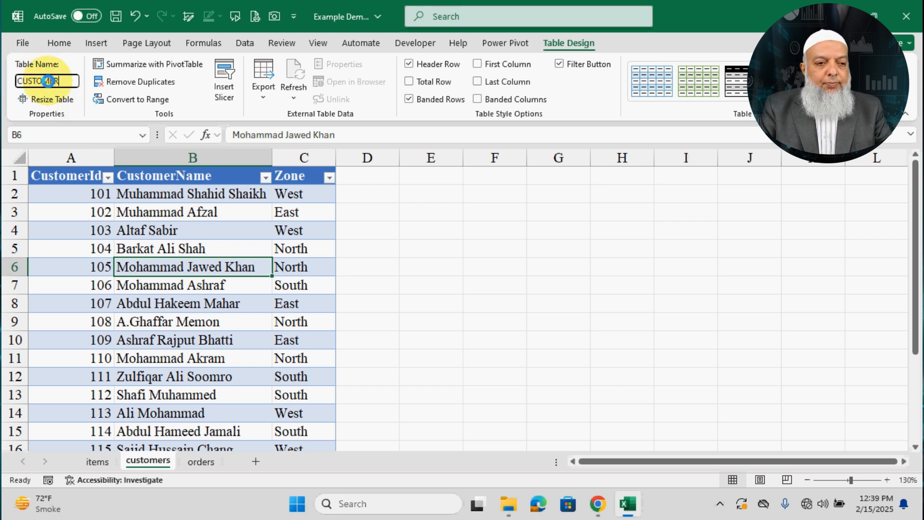
{"action": "key", "text": "Return"}
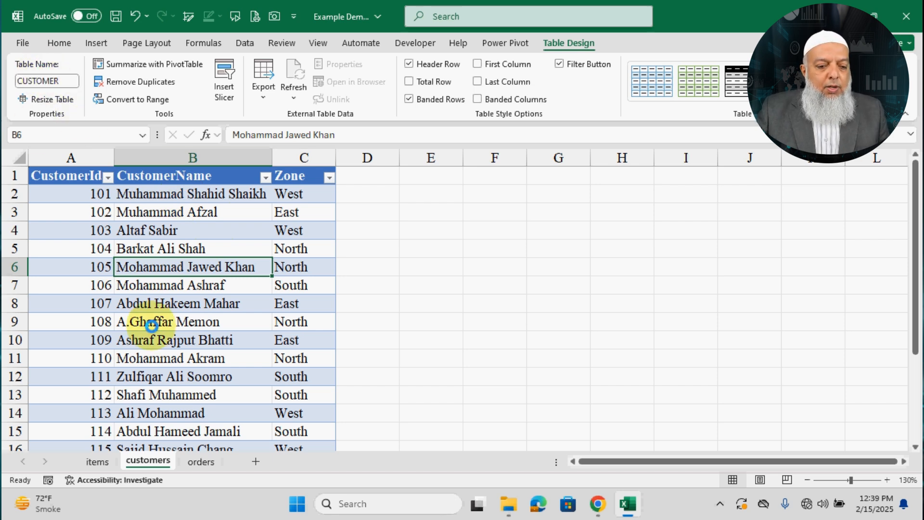
Convert the order data A1:E301 on the orders sheet into an Excel table with headers.
{"action": "left_click", "coordinate": [200, 460]}
{"action": "left_click", "coordinate": [213, 345]}
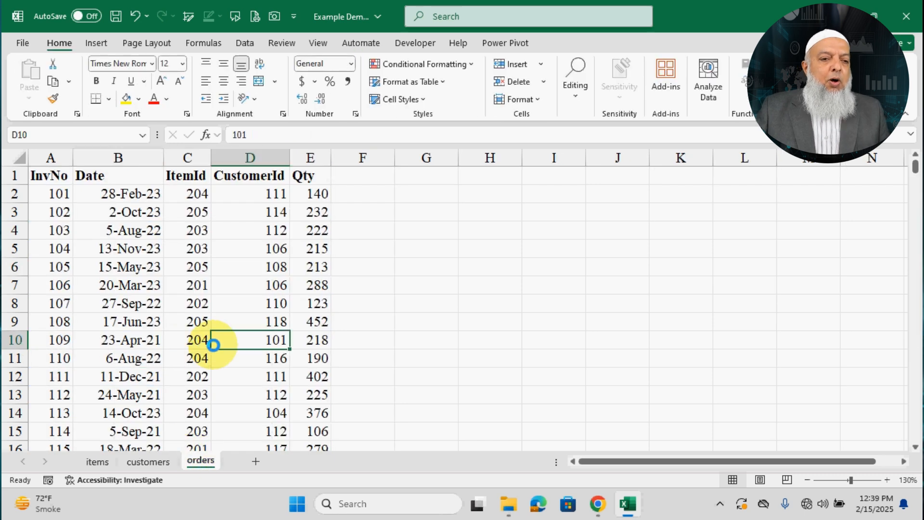
{"action": "left_click", "coordinate": [243, 248]}
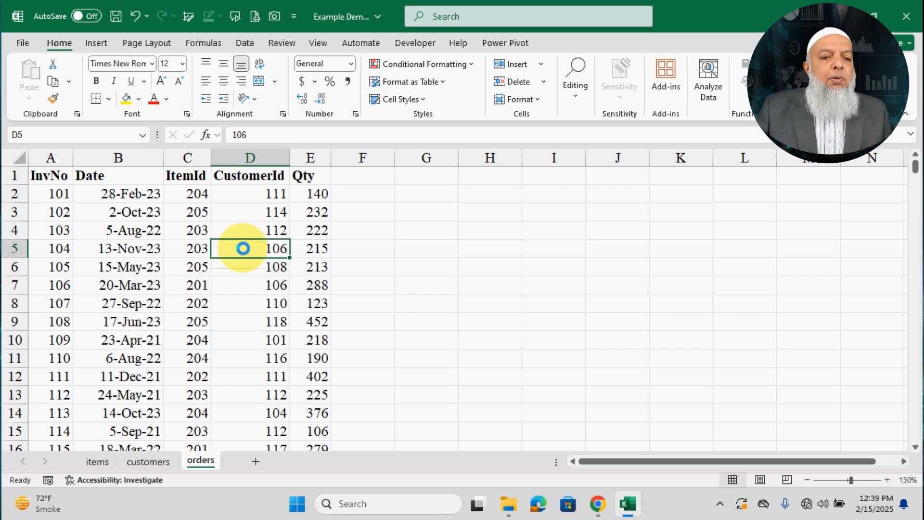
{"action": "left_click", "coordinate": [99, 44]}
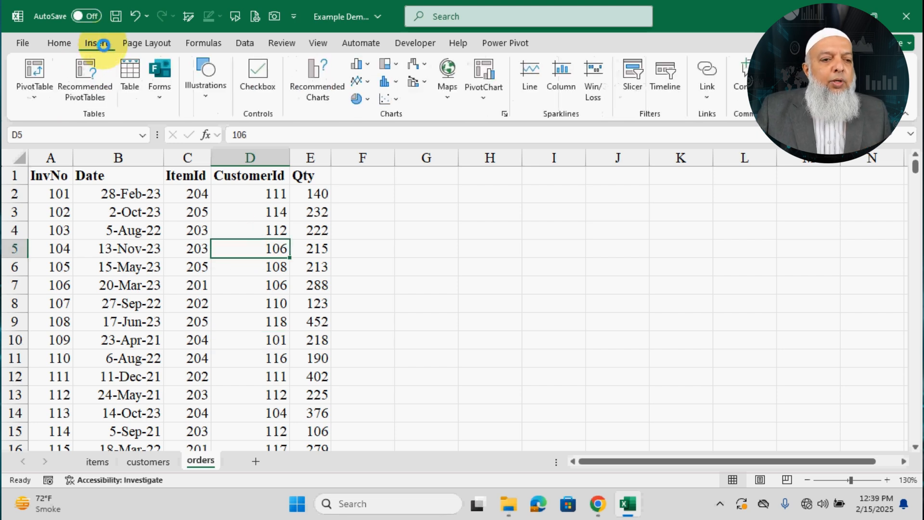
{"action": "left_click", "coordinate": [130, 68]}
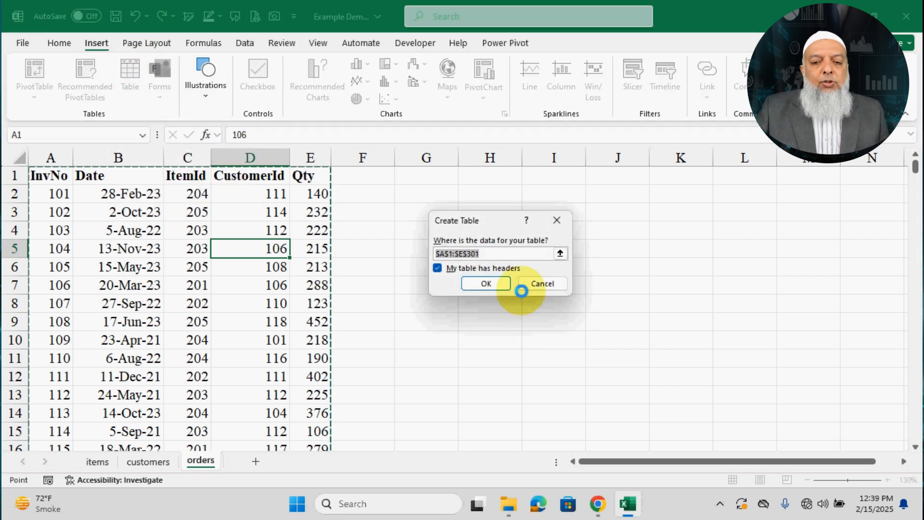
{"action": "left_click", "coordinate": [539, 283]}
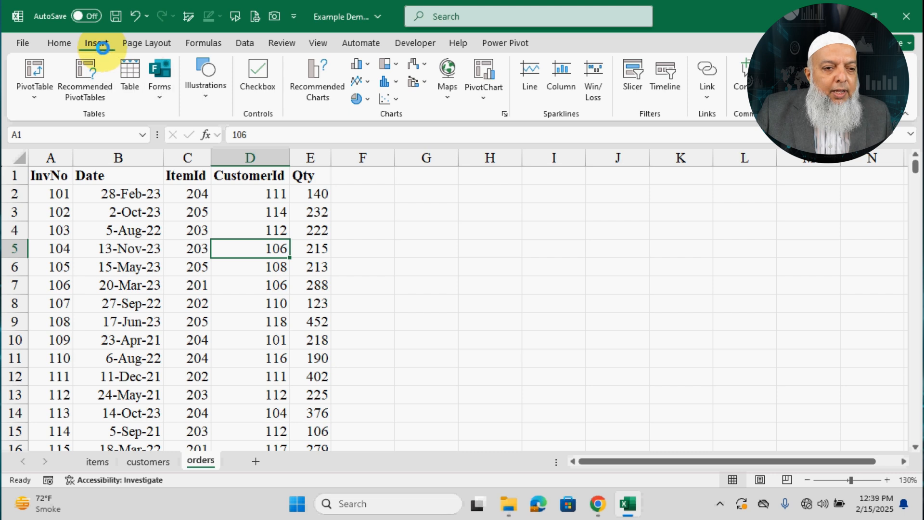
{"action": "left_click", "coordinate": [126, 70]}
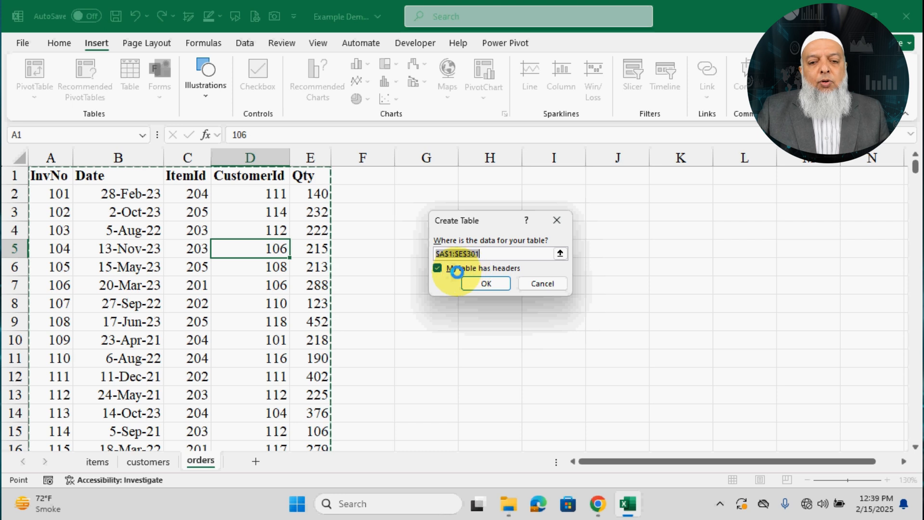
{"action": "left_click", "coordinate": [501, 282]}
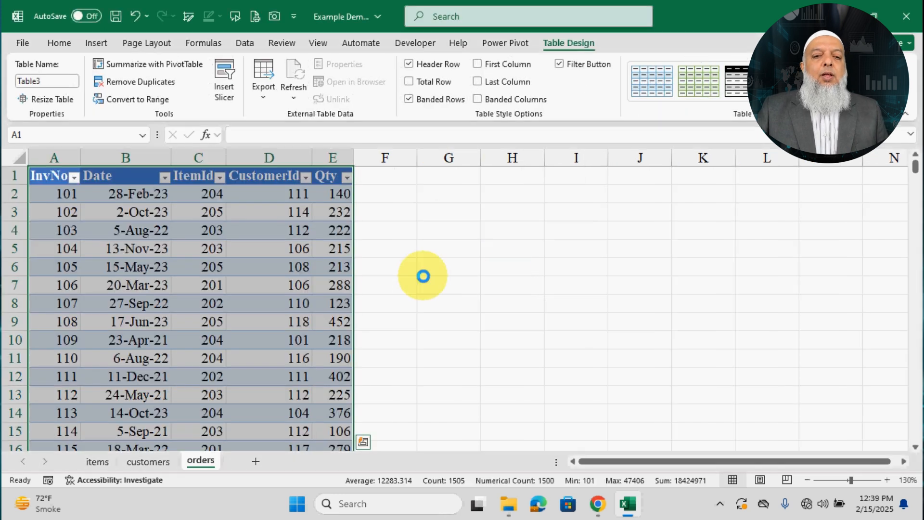
Rename the table on the orders sheet as ORDERS.
{"action": "left_click", "coordinate": [301, 267]}
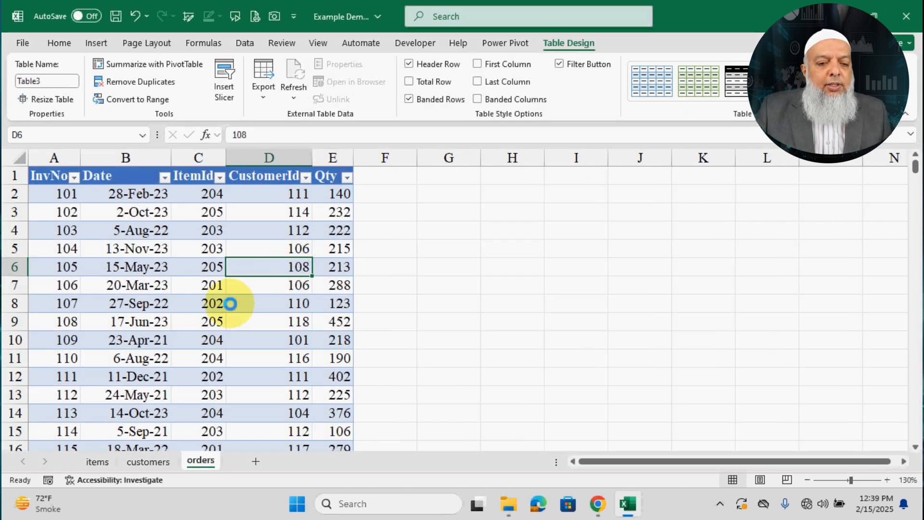
{"action": "left_click", "coordinate": [59, 82]}
{"action": "type", "text": "ORDERS"}
{"action": "key", "text": "Return"}
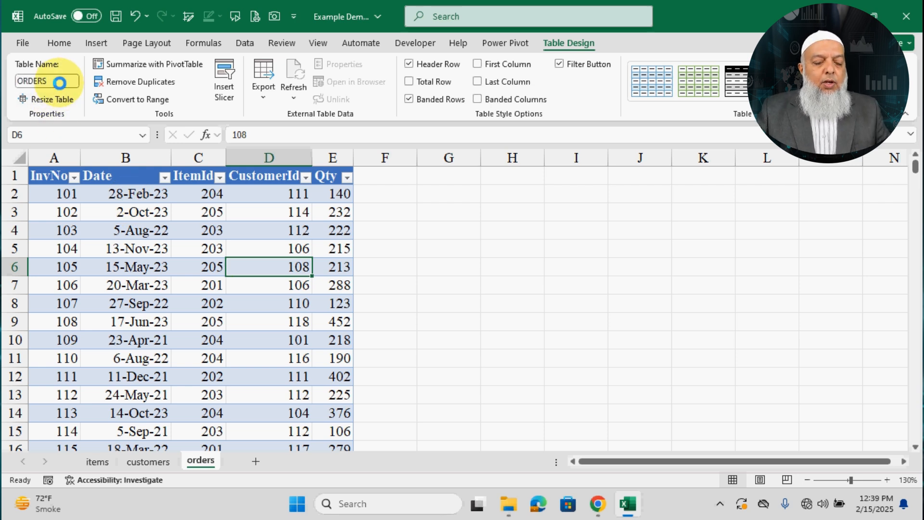
Glance at the customers sheet, and examine the InvNo, Date, ItemId, CustomerId and Qty columns of the ORDERS table.
{"action": "left_click", "coordinate": [169, 262]}
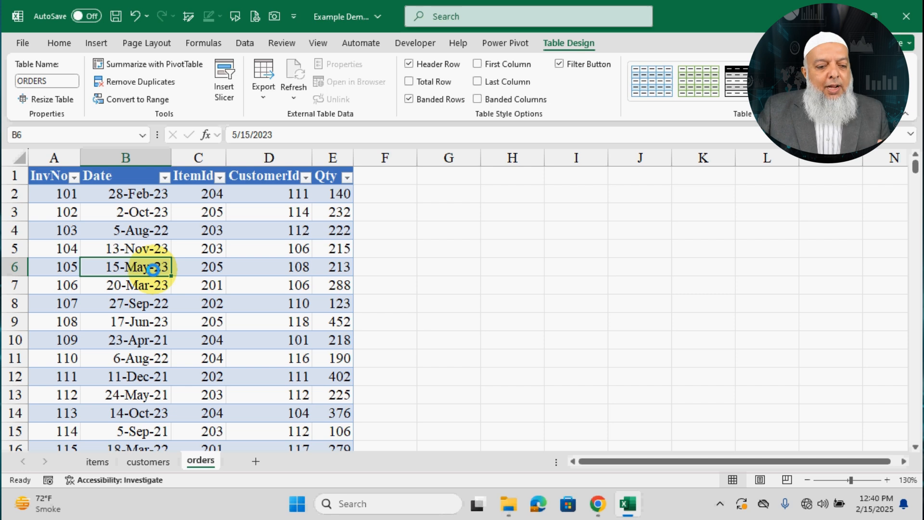
{"action": "left_click", "coordinate": [133, 461]}
{"action": "left_click", "coordinate": [200, 460]}
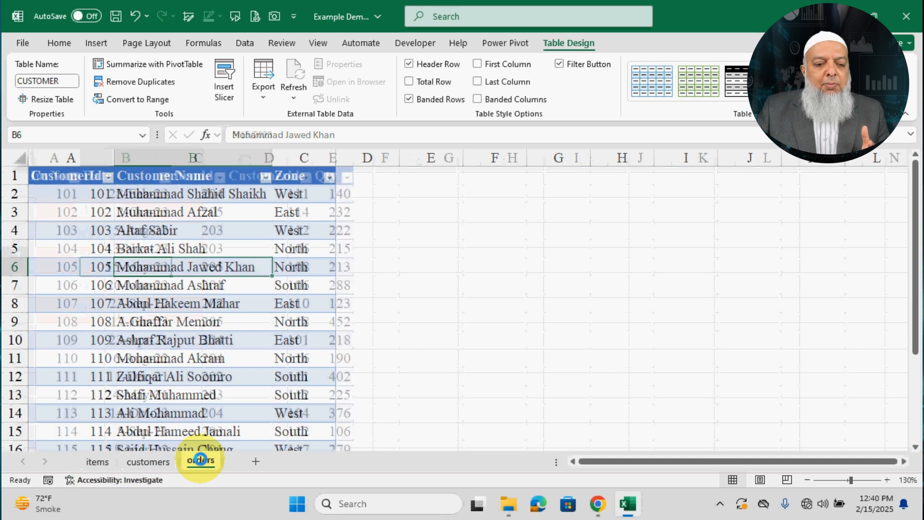
{"action": "left_click", "coordinate": [285, 325]}
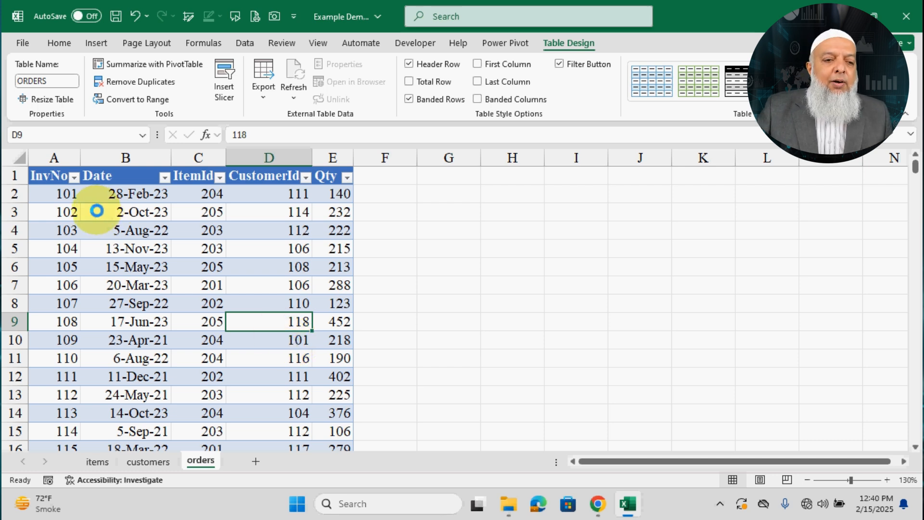
{"action": "left_click", "coordinate": [53, 175]}
{"action": "left_click", "coordinate": [110, 174]}
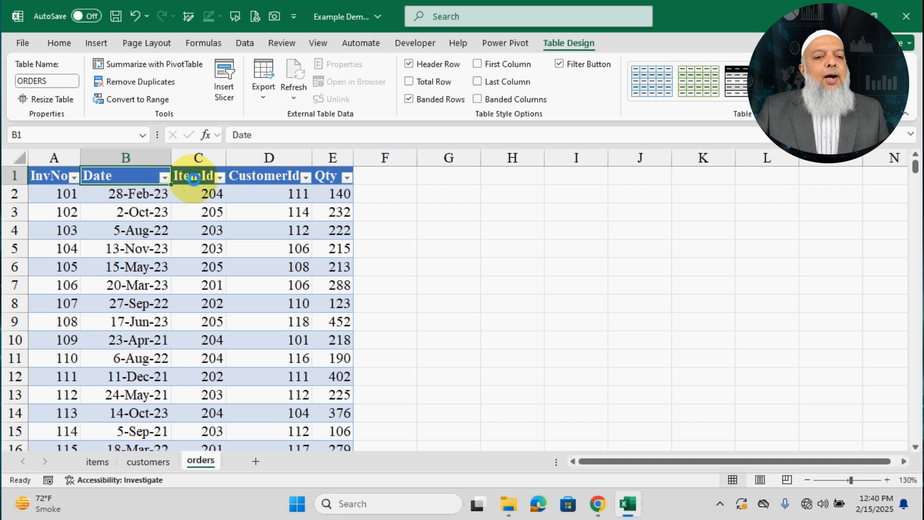
{"action": "left_click", "coordinate": [197, 175]}
{"action": "left_click", "coordinate": [281, 177]}
{"action": "left_click", "coordinate": [333, 177]}
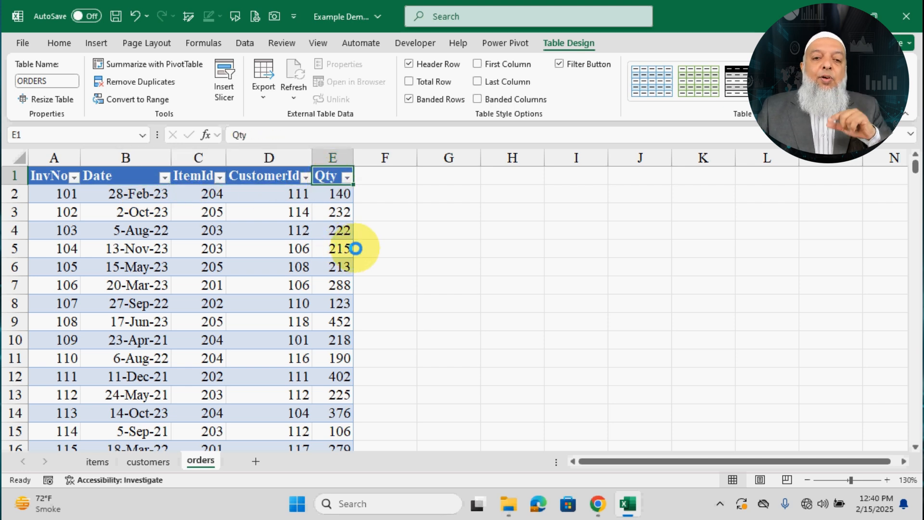
{"action": "left_click", "coordinate": [291, 249]}
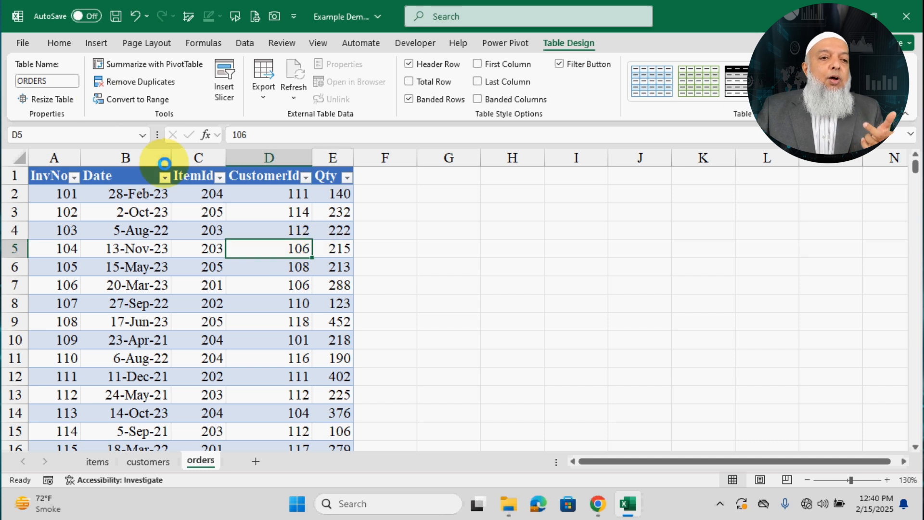
{"action": "left_click", "coordinate": [198, 260]}
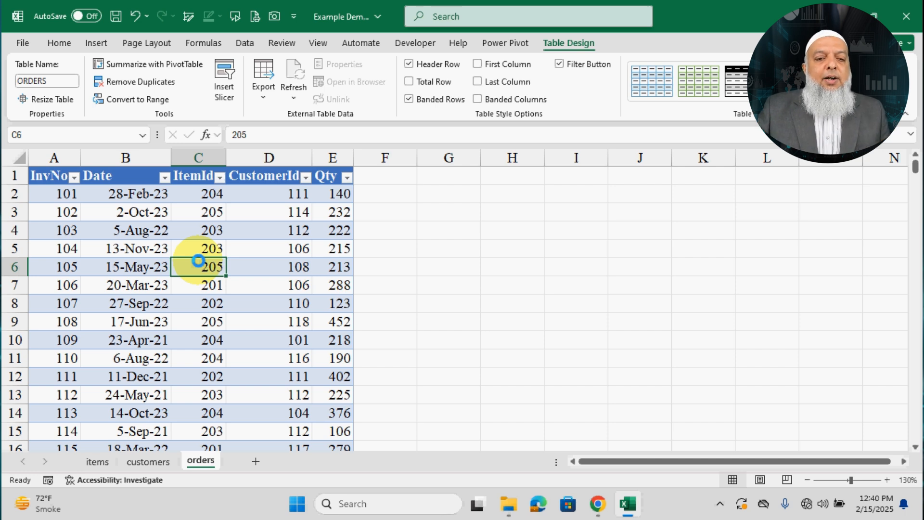
Review the ITEMS and CUSTOMER tables on their sheets and compare them with the ORDERS table's records.
{"action": "left_click", "coordinate": [97, 461]}
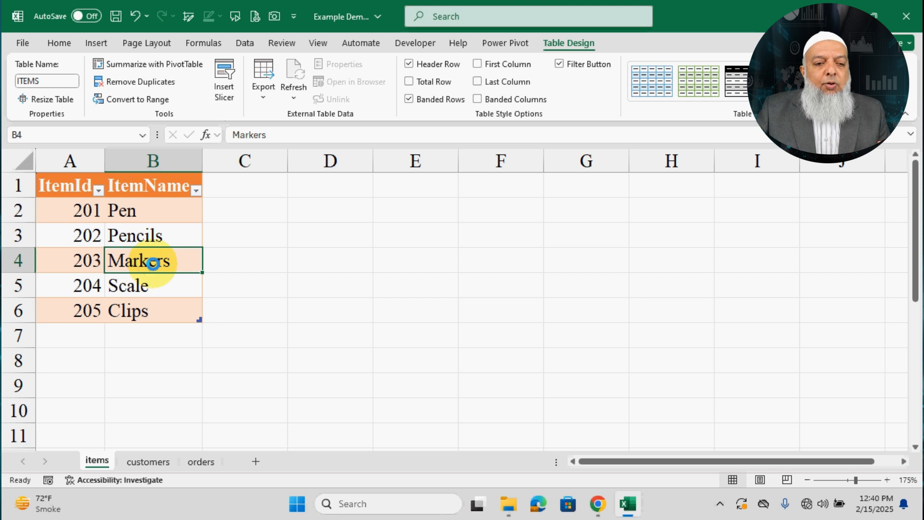
{"action": "left_click", "coordinate": [150, 461]}
{"action": "left_click", "coordinate": [202, 304]}
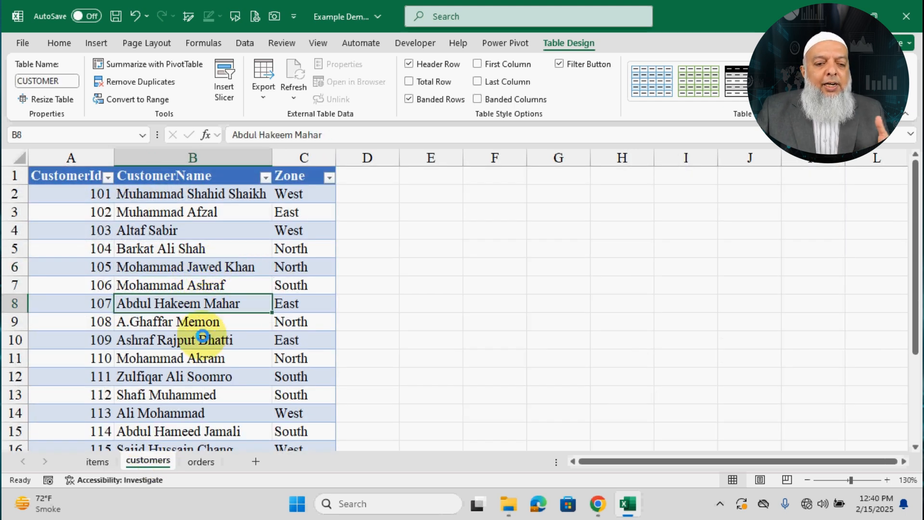
{"action": "left_click", "coordinate": [210, 466]}
{"action": "left_click", "coordinate": [247, 265]}
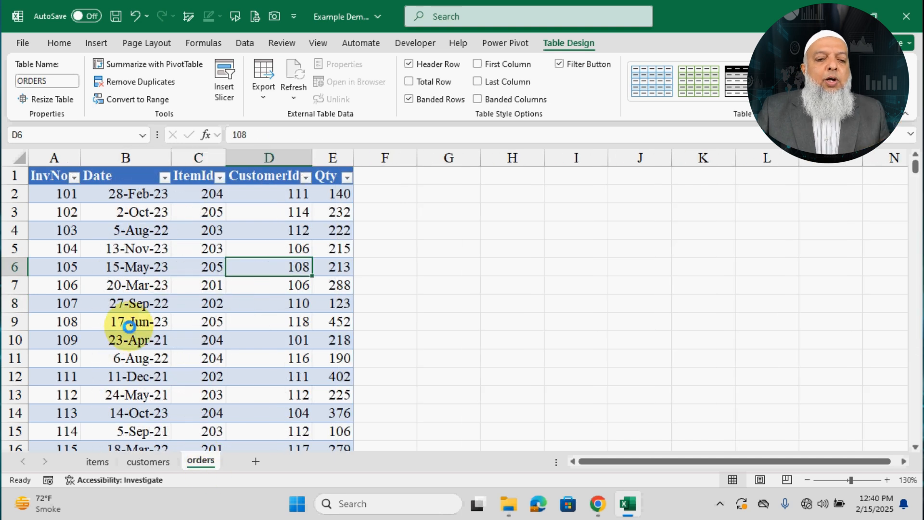
{"action": "left_click", "coordinate": [247, 354]}
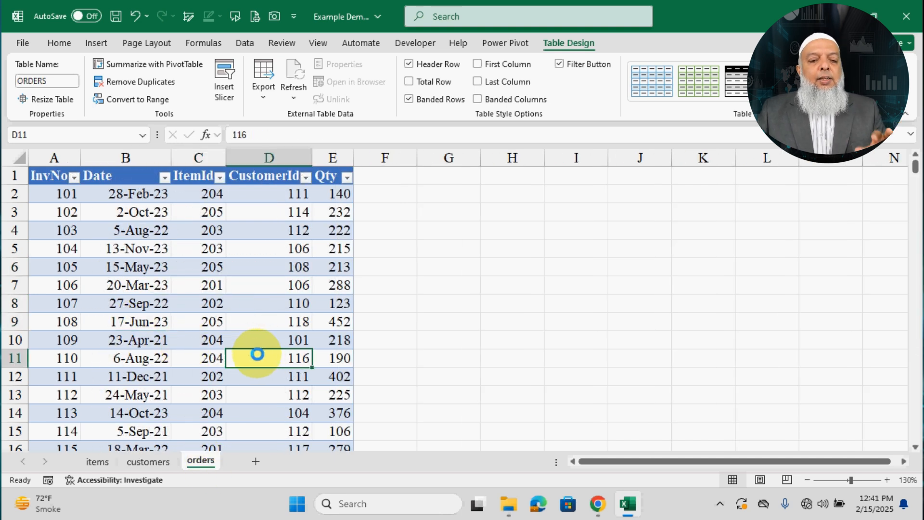
{"action": "left_click", "coordinate": [258, 342]}
{"action": "left_click", "coordinate": [159, 340]}
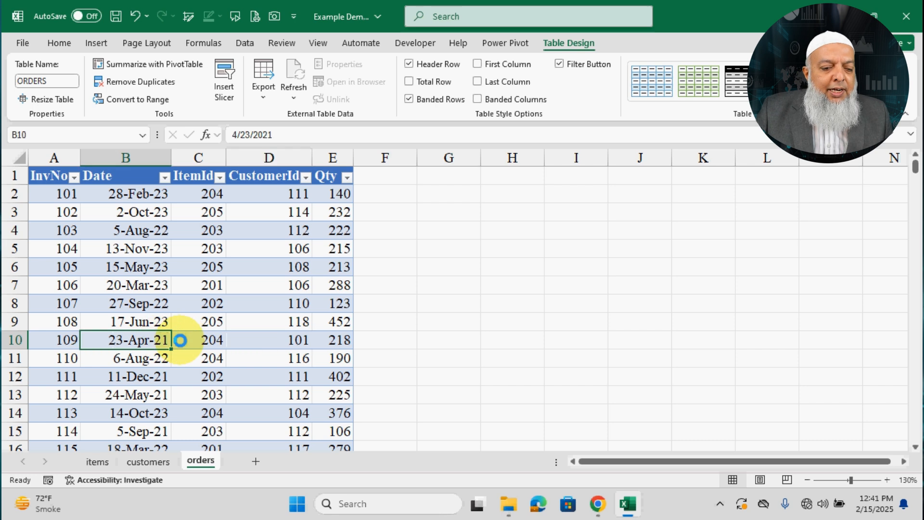
Insert a PivotTable from the ORDERS table on a new worksheet, adding its data to the Data Model.
{"action": "left_click", "coordinate": [96, 43]}
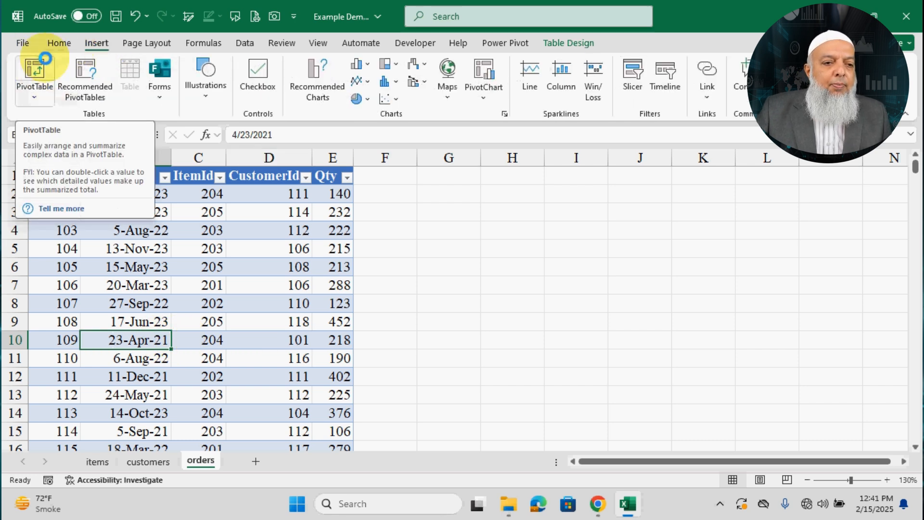
{"action": "left_click", "coordinate": [36, 63]}
{"action": "left_click_drag", "start_coordinate": [457, 178], "coordinate": [477, 165]}
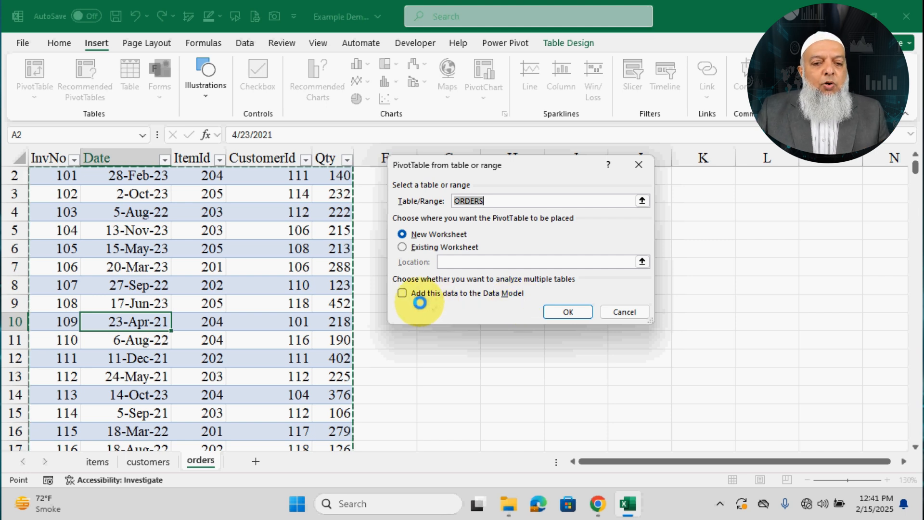
{"action": "left_click", "coordinate": [404, 295]}
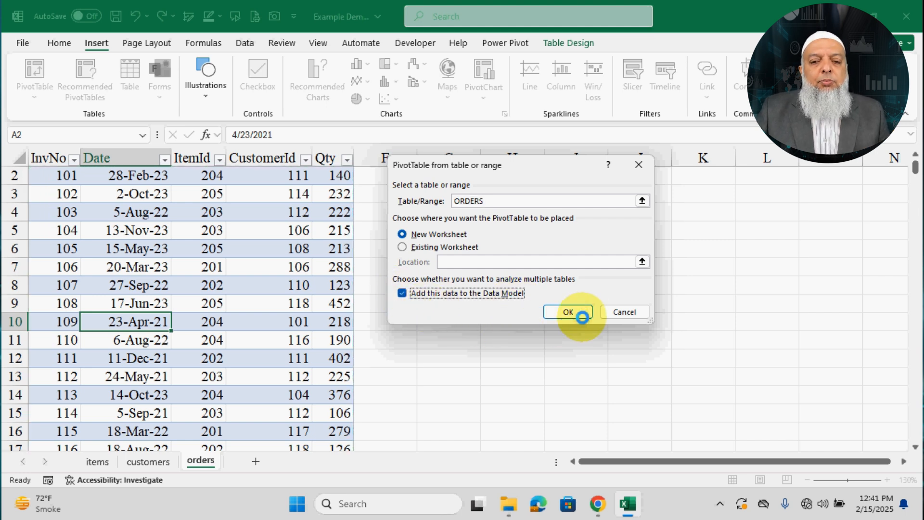
{"action": "left_click", "coordinate": [575, 312]}
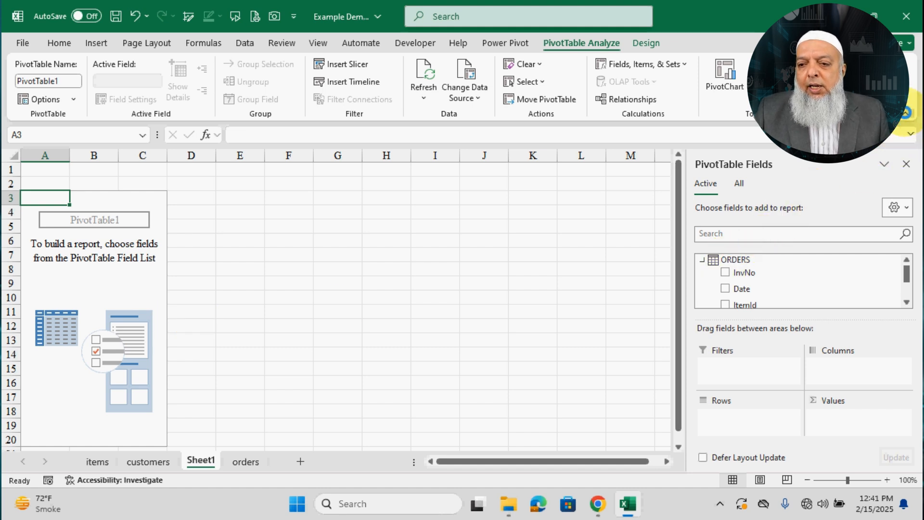
{"action": "left_click", "coordinate": [906, 113]}
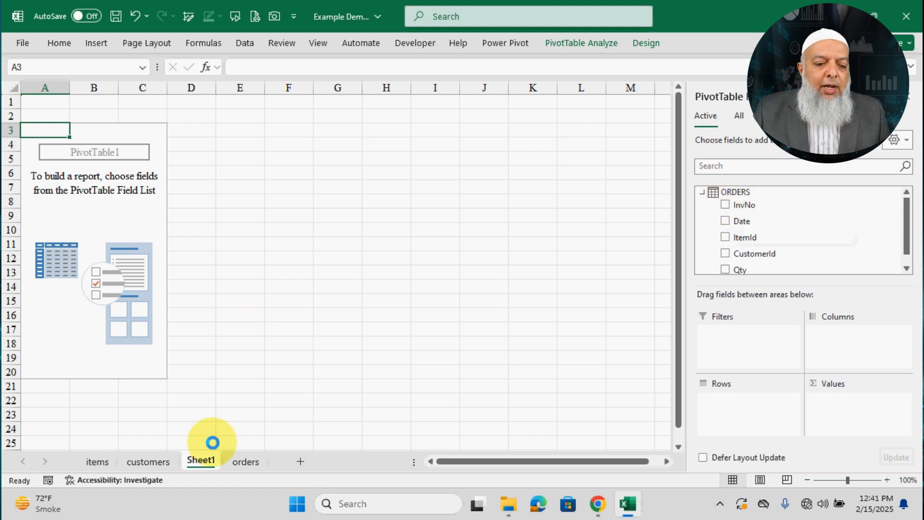
Check the ItemId column in the order records on the orders sheet and return to the new PivotTable sheet.
{"action": "left_click", "coordinate": [246, 461]}
{"action": "left_click", "coordinate": [212, 266]}
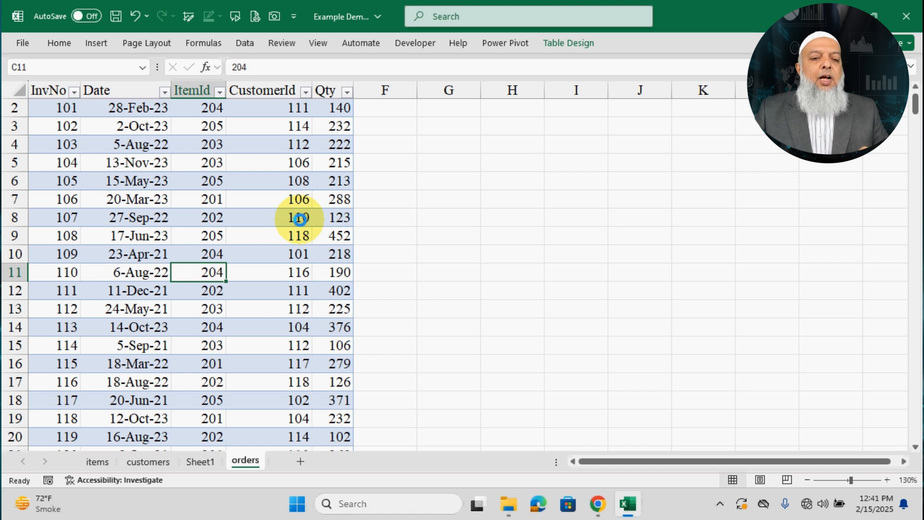
{"action": "left_click", "coordinate": [201, 462]}
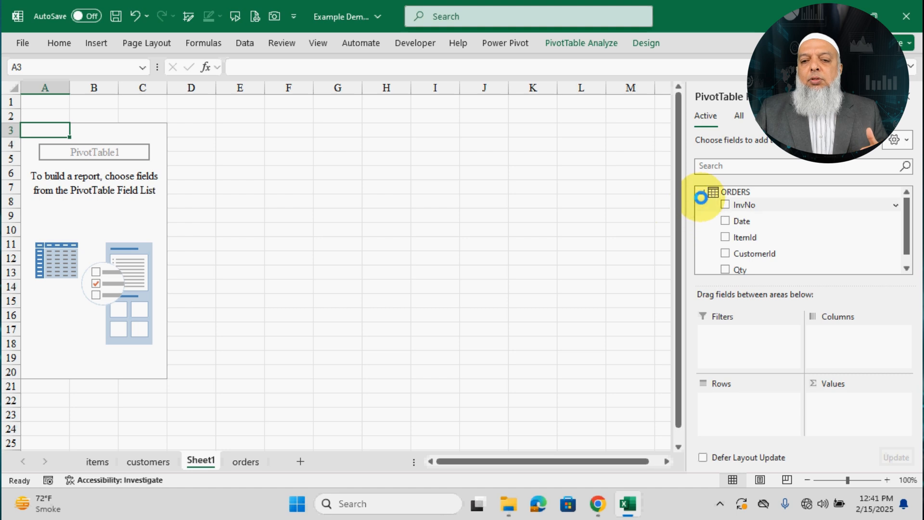
Show all workbook tables in the PivotTable field list and examine the fields of CUSTOMER, ITEMS and ORDERS.
{"action": "left_click", "coordinate": [737, 116]}
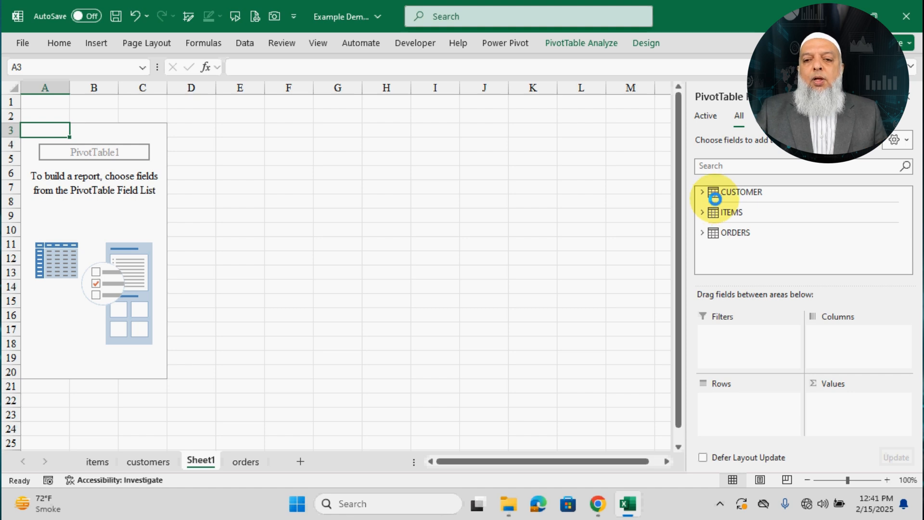
{"action": "left_click", "coordinate": [705, 191]}
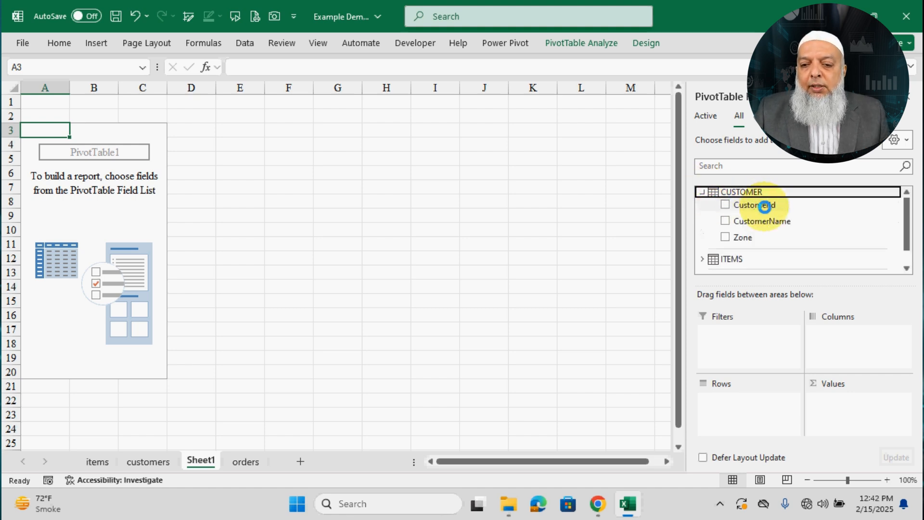
{"action": "left_click", "coordinate": [702, 192]}
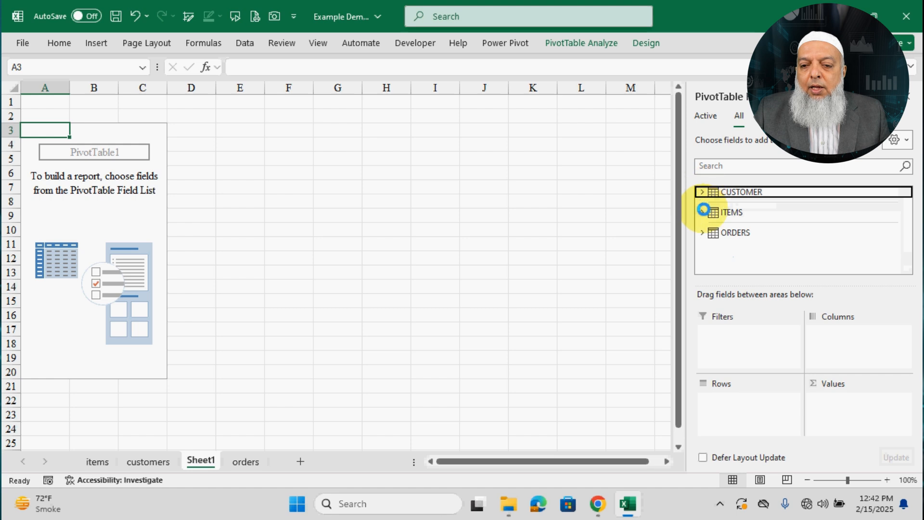
{"action": "left_click", "coordinate": [703, 212]}
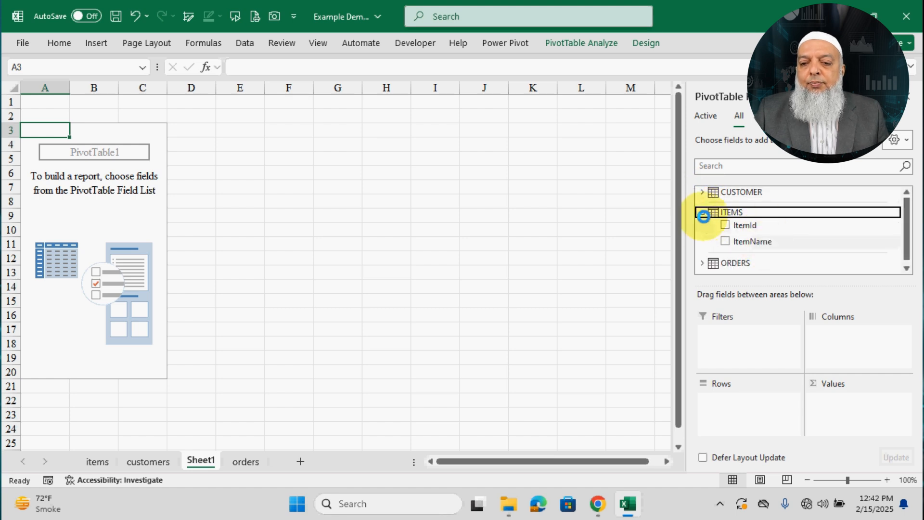
{"action": "left_click", "coordinate": [704, 214]}
{"action": "left_click", "coordinate": [703, 232]}
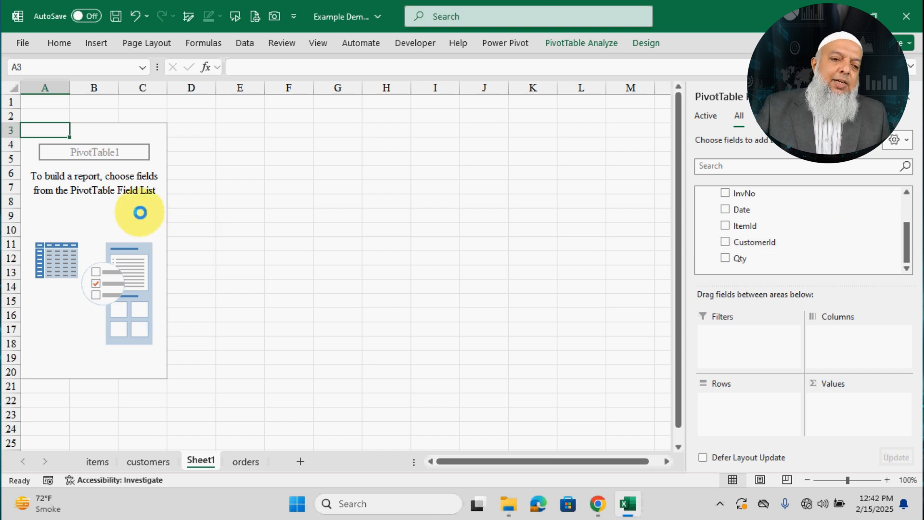
{"action": "left_click", "coordinate": [139, 213]}
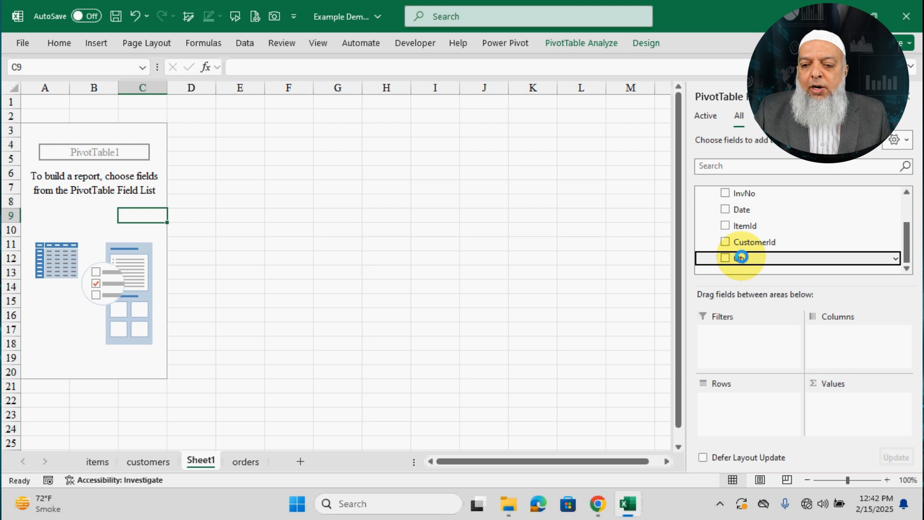
Add the ORDERS table's Qty field to the PivotTable values as a sum.
{"action": "left_click_drag", "start_coordinate": [908, 237], "coordinate": [908, 222]}
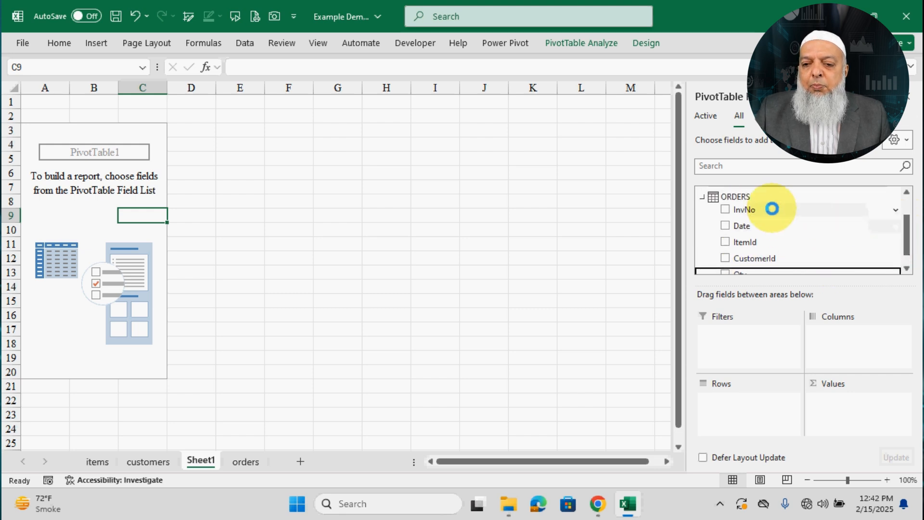
{"action": "scroll", "coordinate": [757, 255], "scroll_direction": "down", "scroll_amount": 1}
{"action": "left_click_drag", "start_coordinate": [750, 257], "coordinate": [860, 402]}
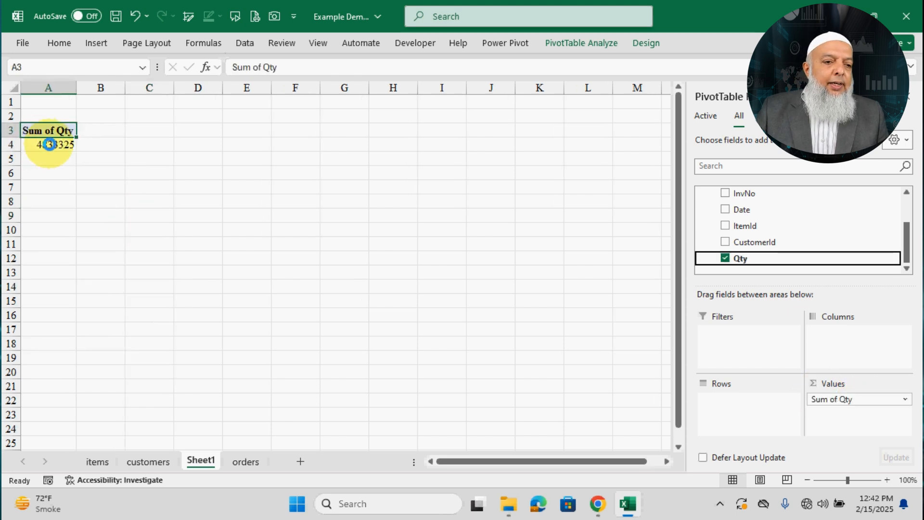
Format the Sum of Qty value in A4 with thousands separators and no decimals.
{"action": "left_click", "coordinate": [49, 145]}
{"action": "scroll", "coordinate": [114, 155], "scroll_direction": "up", "scroll_amount": 3}
{"action": "left_click", "coordinate": [59, 43]}
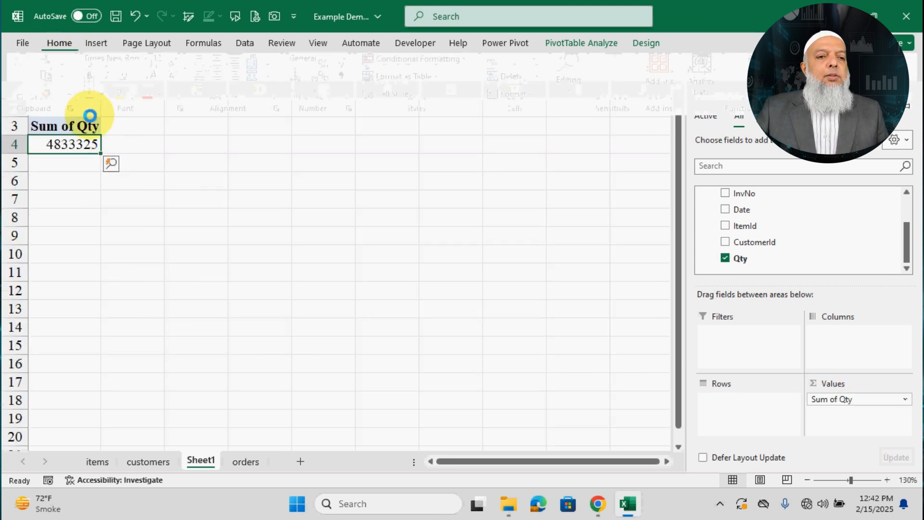
{"action": "left_click", "coordinate": [325, 94]}
{"action": "left_click", "coordinate": [321, 97]}
{"action": "left_click", "coordinate": [137, 223]}
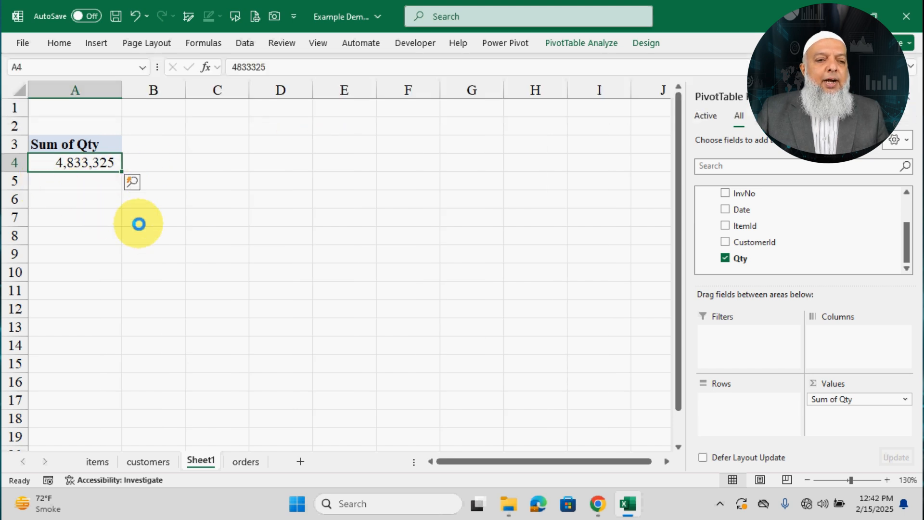
{"action": "left_click", "coordinate": [93, 167]}
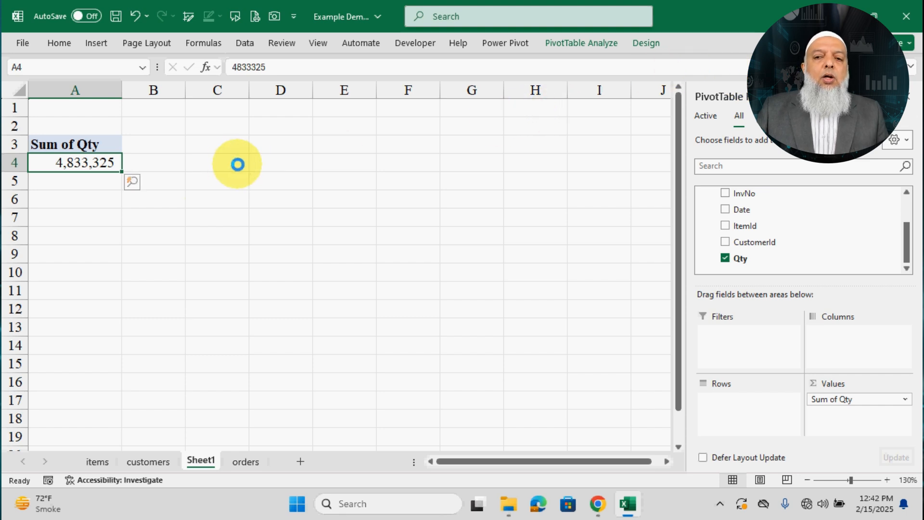
Add ItemName from the ITEMS table to the PivotTable rows.
{"action": "left_click_drag", "start_coordinate": [908, 233], "coordinate": [906, 202]}
{"action": "left_click", "coordinate": [702, 213]}
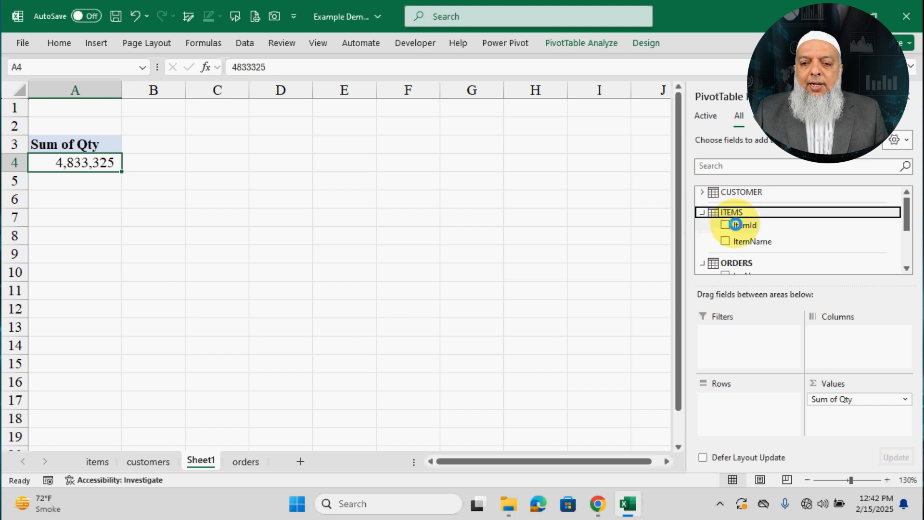
{"action": "left_click", "coordinate": [758, 239]}
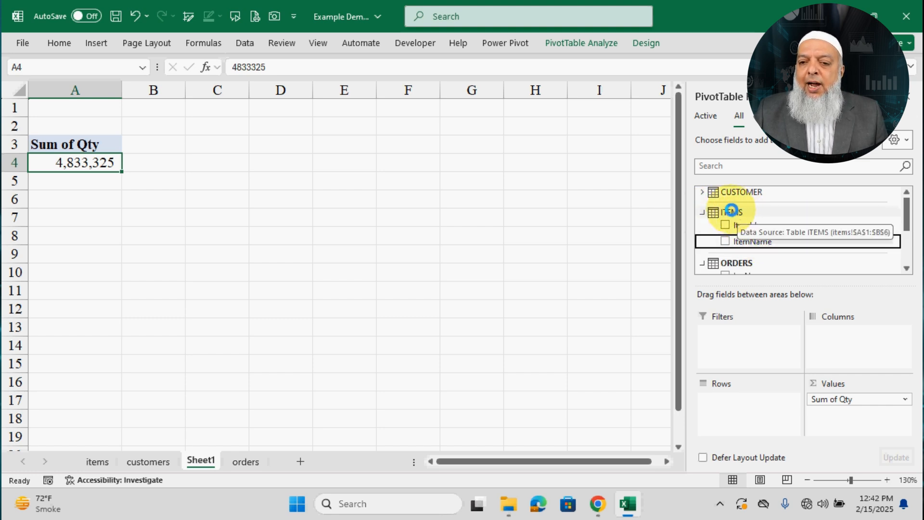
{"action": "left_click_drag", "start_coordinate": [907, 207], "coordinate": [908, 239]}
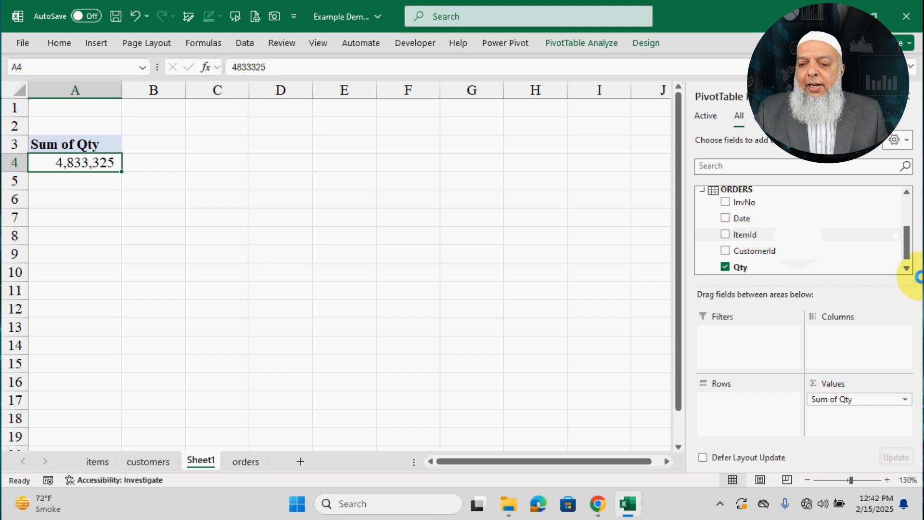
{"action": "left_click_drag", "start_coordinate": [905, 241], "coordinate": [906, 202]}
{"action": "left_click_drag", "start_coordinate": [752, 240], "coordinate": [782, 394]}
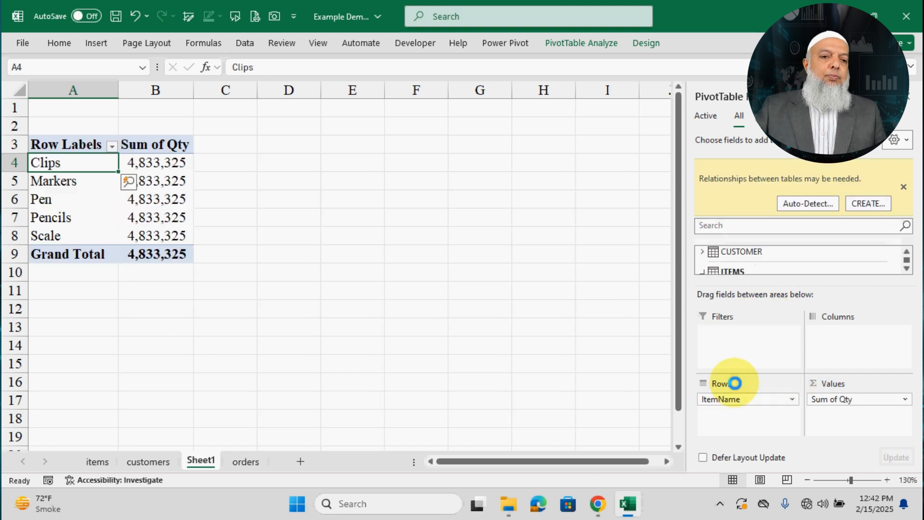
Auto-detect the relationship between the ORDERS and ITEMS tables and check the resulting quantities per item.
{"action": "left_click_drag", "start_coordinate": [161, 170], "coordinate": [172, 248]}
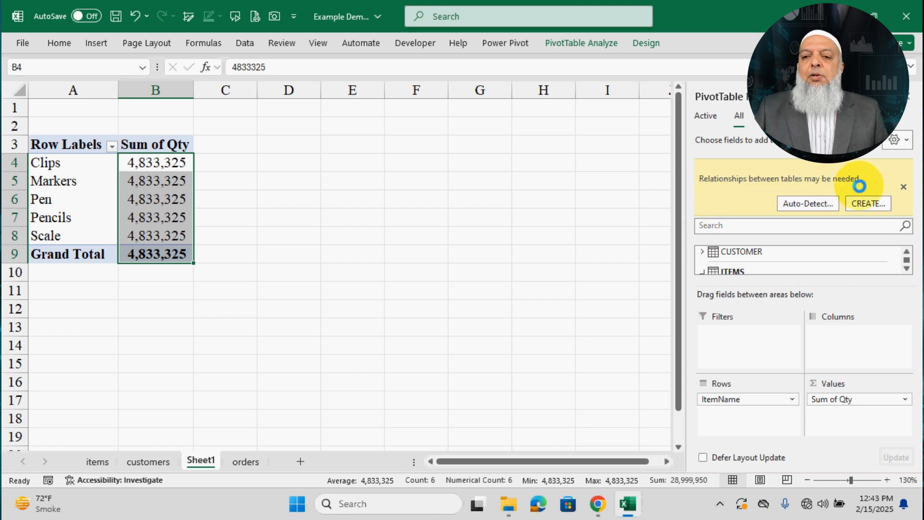
{"action": "left_click", "coordinate": [812, 206]}
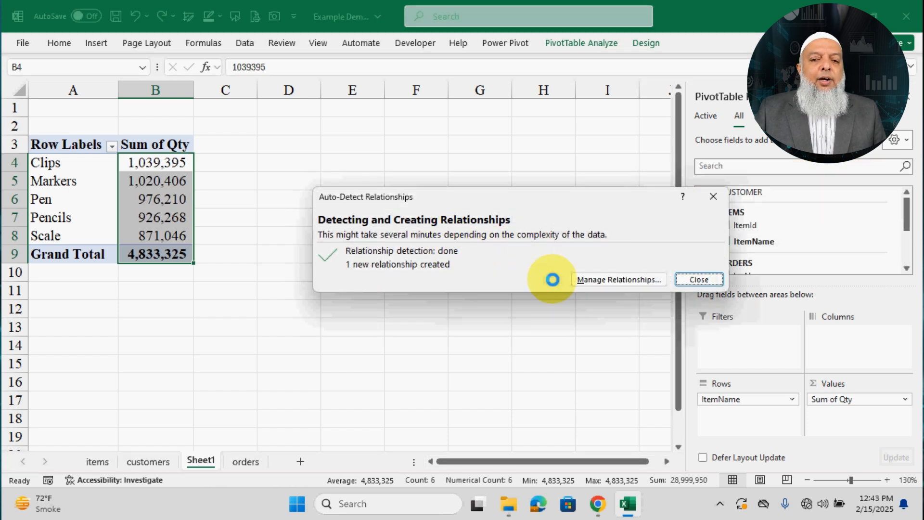
{"action": "left_click", "coordinate": [699, 279]}
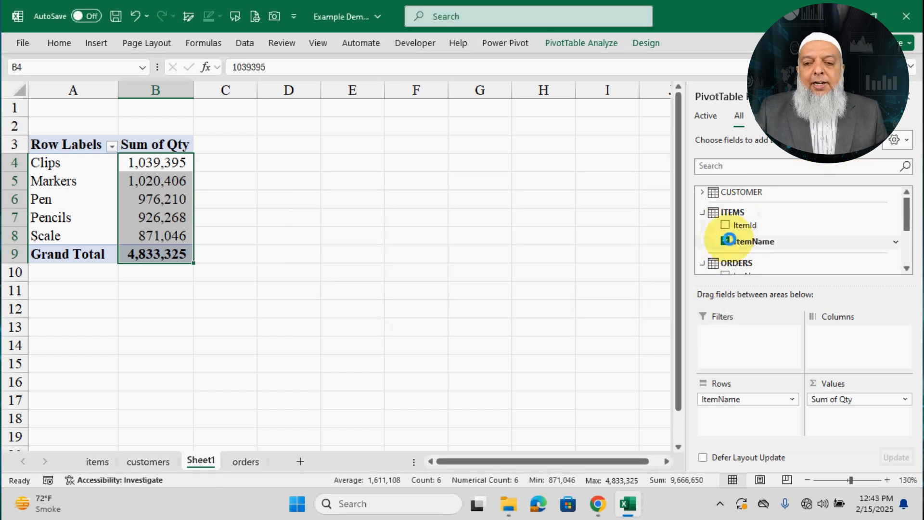
{"action": "left_click", "coordinate": [170, 164]}
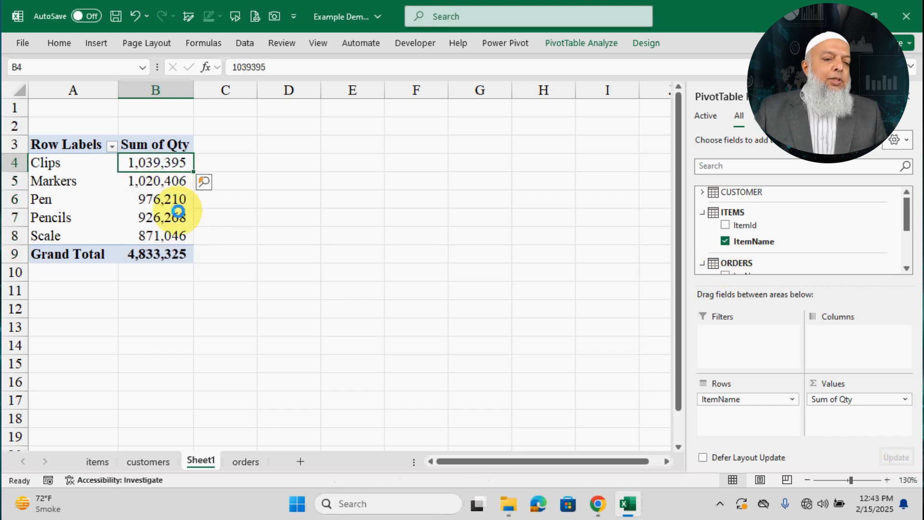
{"action": "mouse_move", "coordinate": [178, 211]}
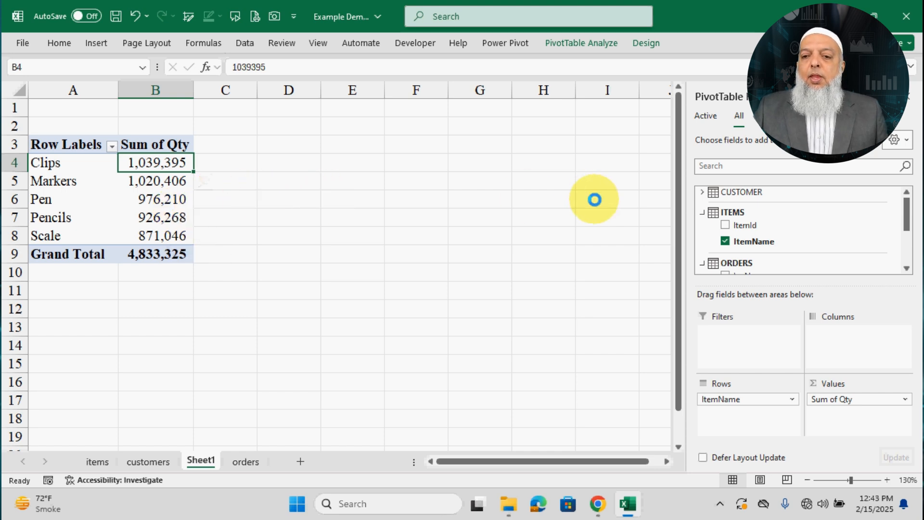
Replace ItemName in the PivotTable rows with CustomerName from the CUSTOMER table.
{"action": "left_click", "coordinate": [703, 212]}
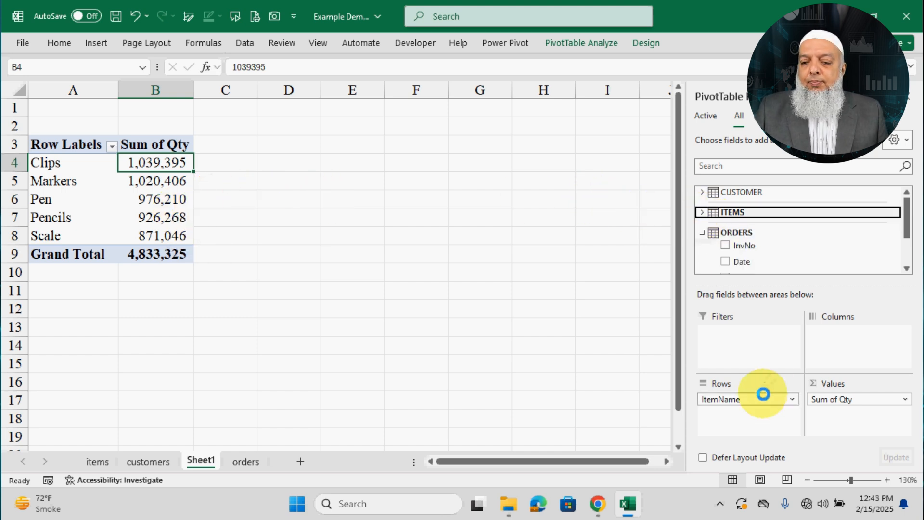
{"action": "left_click_drag", "start_coordinate": [627, 293], "coordinate": [627, 293]}
{"action": "left_click", "coordinate": [702, 192]}
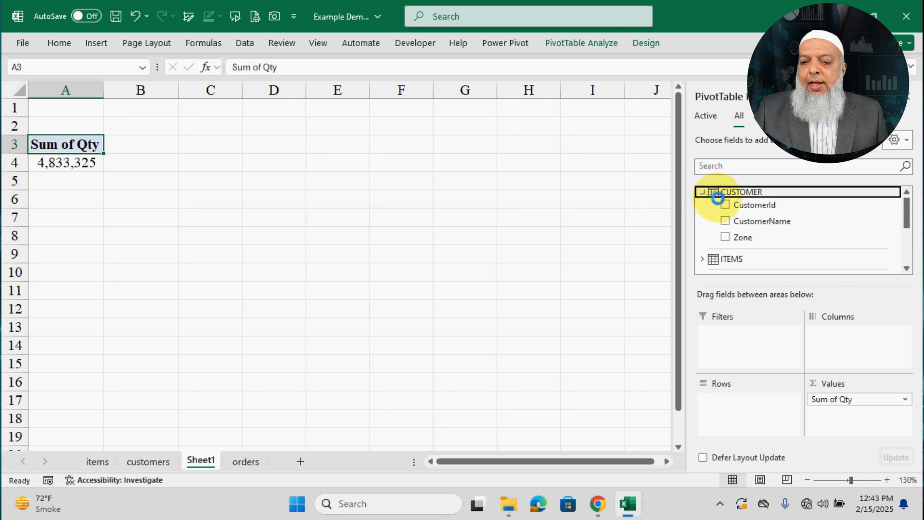
{"action": "left_click_drag", "start_coordinate": [774, 221], "coordinate": [762, 422]}
{"action": "mouse_move", "coordinate": [235, 235]}
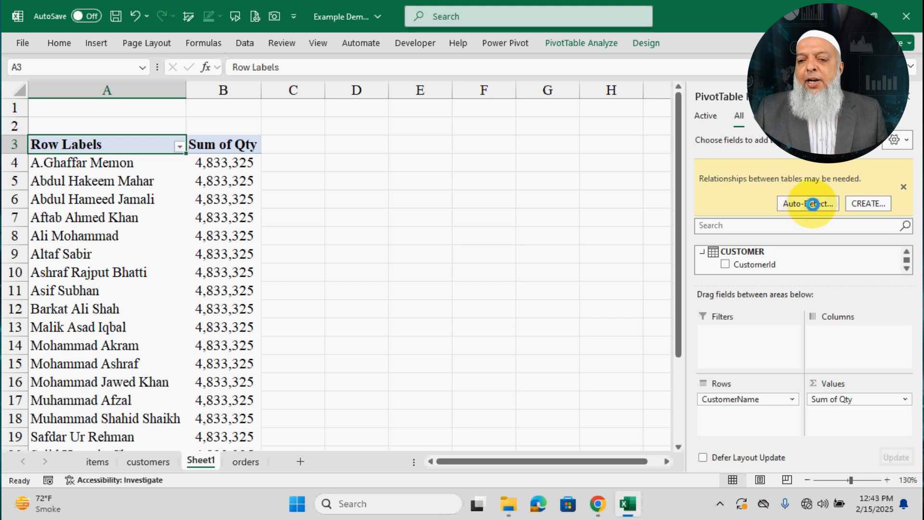
Auto-detect the relationship between the ORDERS and CUSTOMER tables and check the quantities per customer.
{"action": "left_click", "coordinate": [818, 204]}
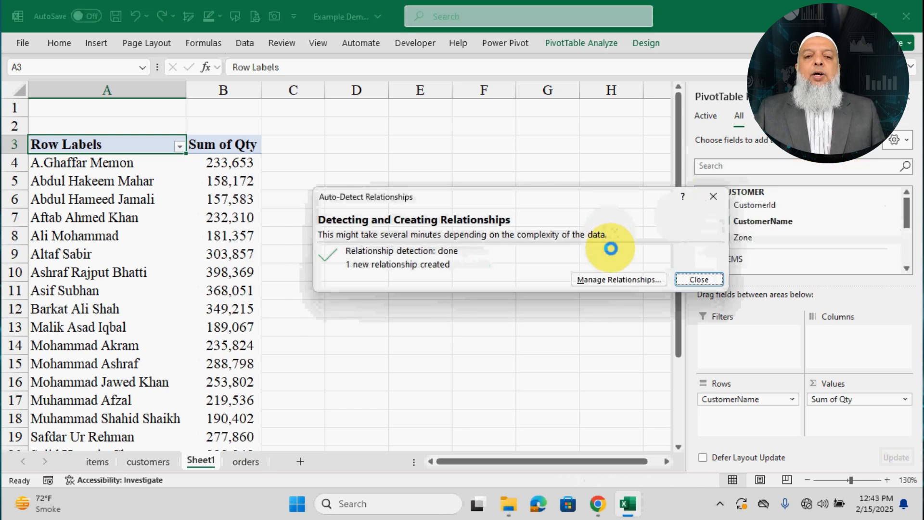
{"action": "left_click", "coordinate": [699, 279]}
{"action": "scroll", "coordinate": [293, 210], "scroll_direction": "down", "scroll_amount": 3}
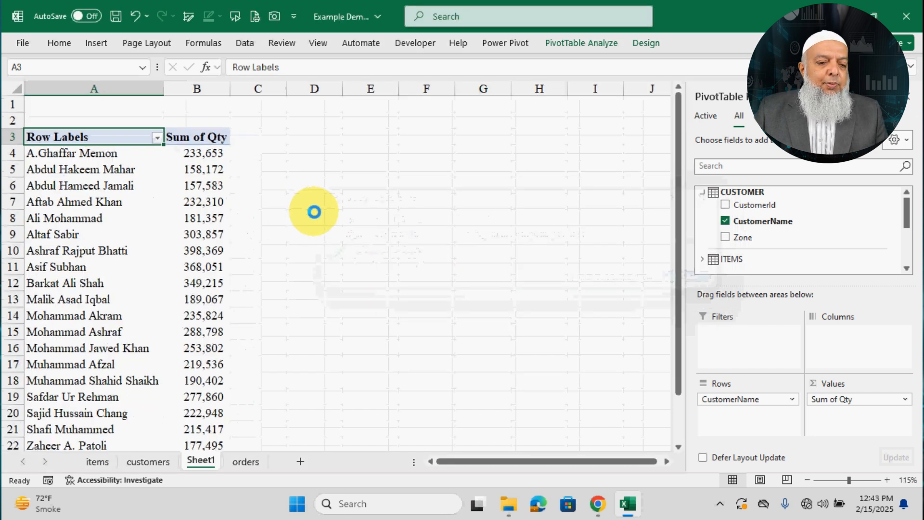
{"action": "left_click", "coordinate": [174, 174]}
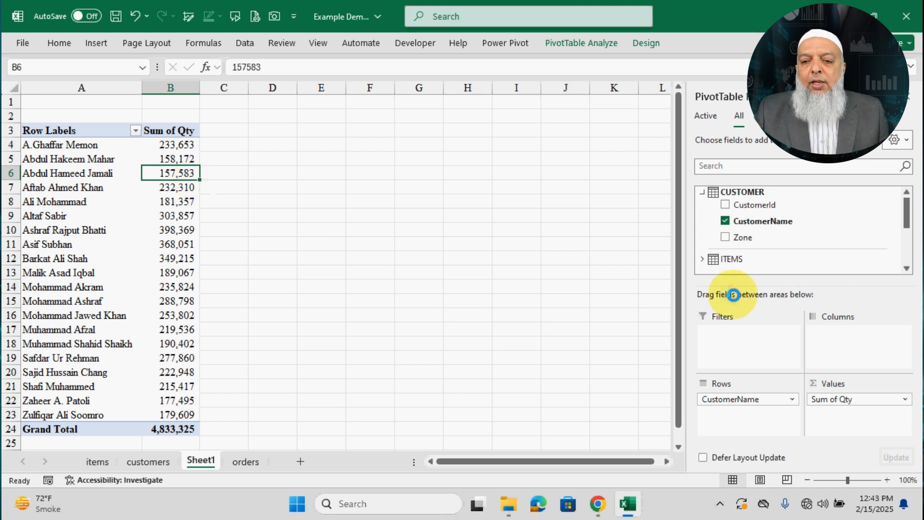
Add ItemName from the ITEMS table to the PivotTable columns to split the customer quantities by item.
{"action": "scroll", "coordinate": [743, 256], "scroll_direction": "down", "scroll_amount": 1}
{"action": "left_click", "coordinate": [716, 230]}
{"action": "left_click_drag", "start_coordinate": [768, 258], "coordinate": [839, 351]}
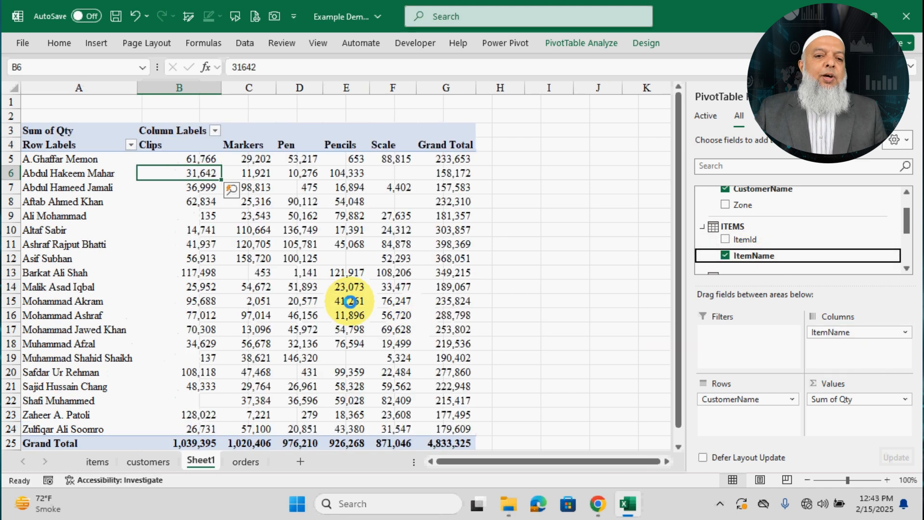
{"action": "scroll", "coordinate": [385, 301], "scroll_direction": "down", "scroll_amount": 1}
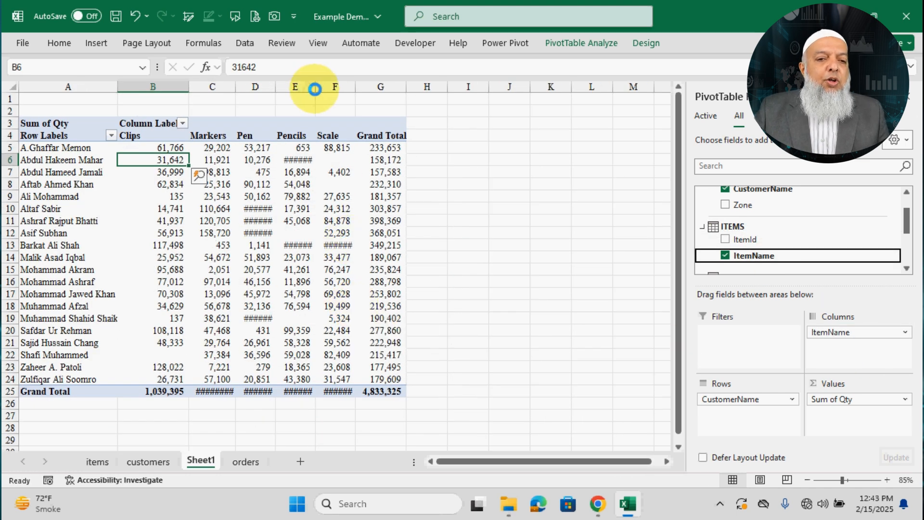
Examine the customer quantities per item in the PivotTable, including the Pencils column and the grand totals.
{"action": "scroll", "coordinate": [347, 175], "scroll_direction": "up", "scroll_amount": 1}
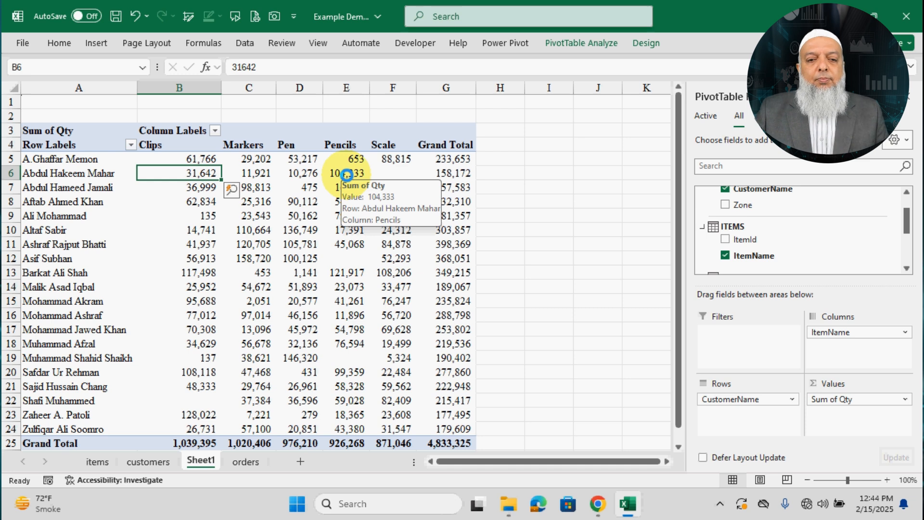
{"action": "left_click", "coordinate": [348, 176]}
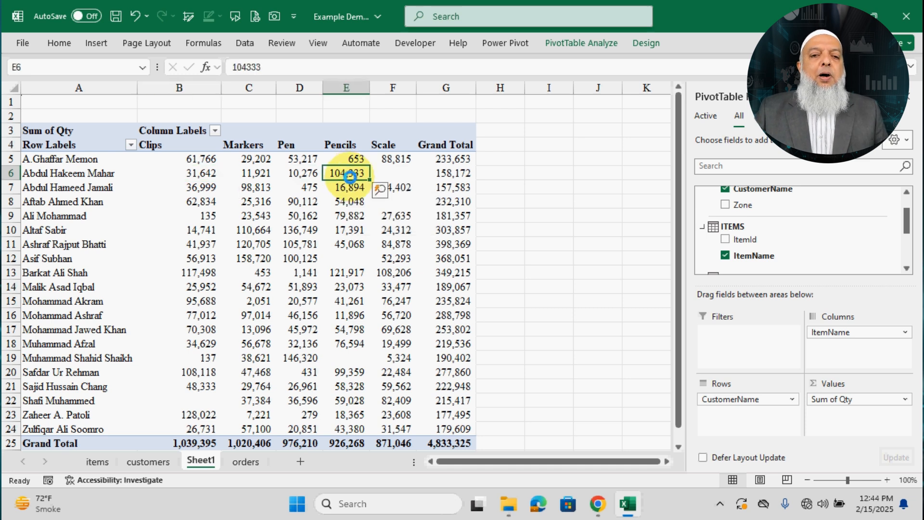
{"action": "scroll", "coordinate": [349, 179], "scroll_direction": "down", "scroll_amount": 1}
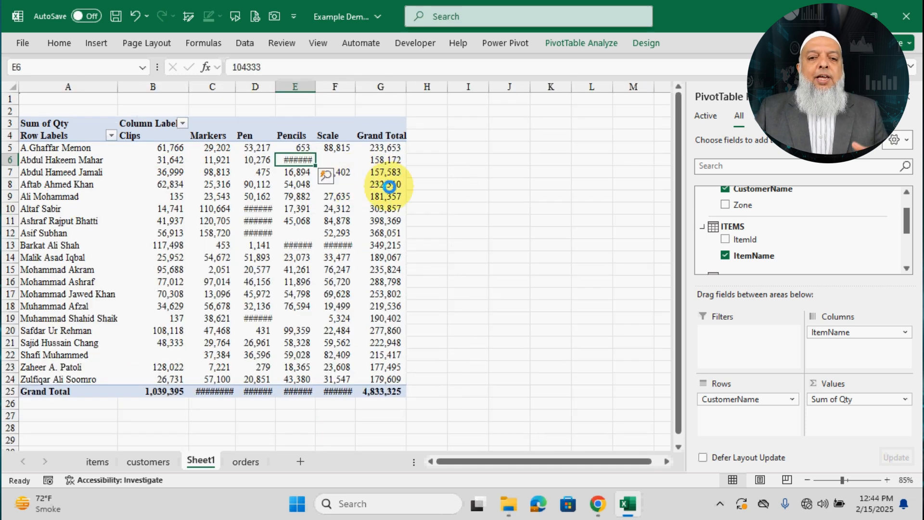
{"action": "left_click", "coordinate": [392, 173]}
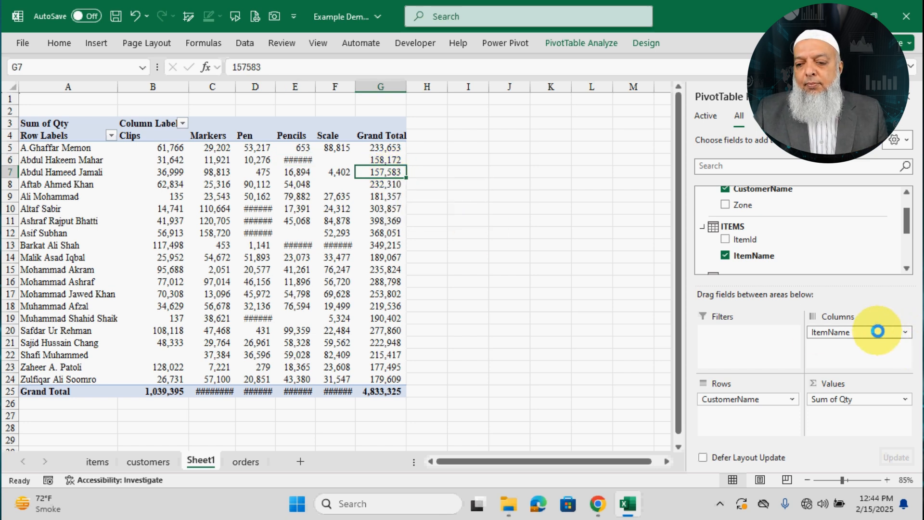
{"action": "left_click_drag", "start_coordinate": [909, 215], "coordinate": [910, 240]}
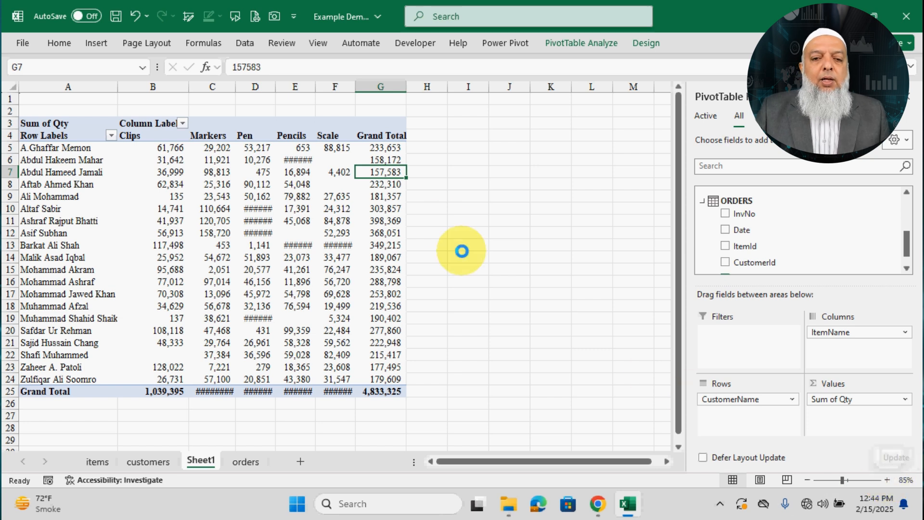
{"action": "left_click", "coordinate": [385, 184]}
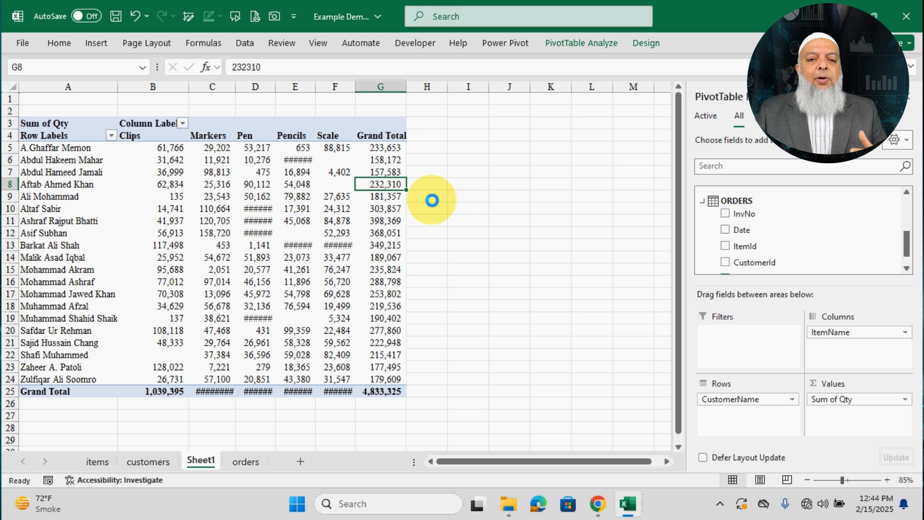
Start a new measure on the ORDERS table and name it MyQty.
{"action": "scroll", "coordinate": [905, 236], "scroll_direction": "down", "scroll_amount": 1}
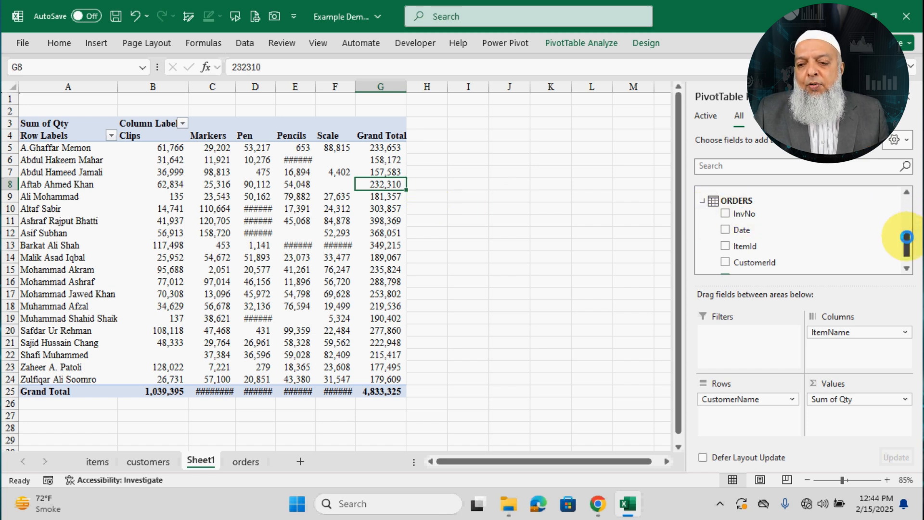
{"action": "scroll", "coordinate": [905, 243], "scroll_direction": "up", "scroll_amount": 1}
{"action": "right_click", "coordinate": [758, 203]}
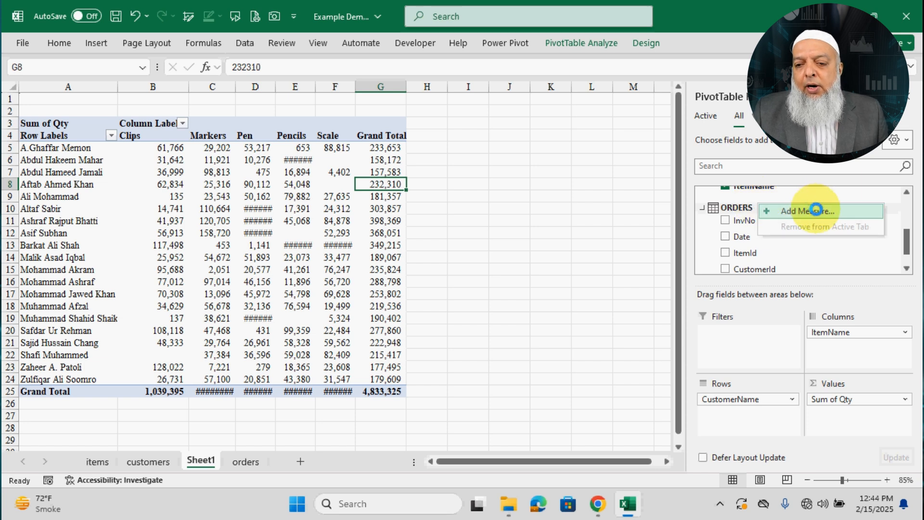
{"action": "left_click", "coordinate": [817, 210]}
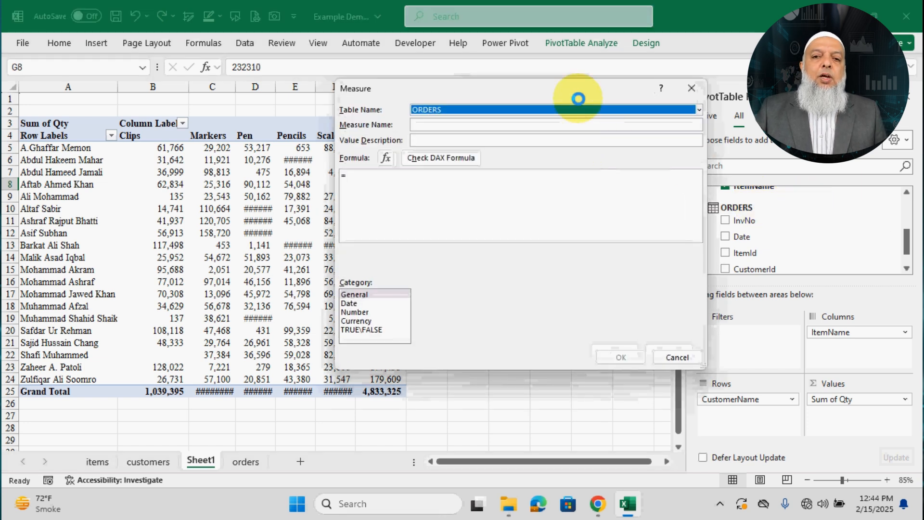
{"action": "left_click_drag", "start_coordinate": [554, 124], "coordinate": [704, 144]}
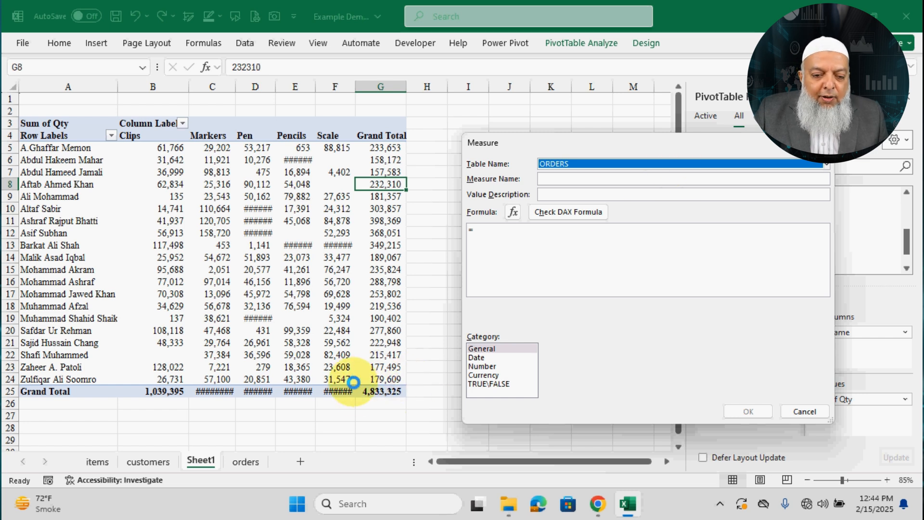
{"action": "left_click_drag", "start_coordinate": [654, 148], "coordinate": [490, 133]}
{"action": "left_click", "coordinate": [451, 162]}
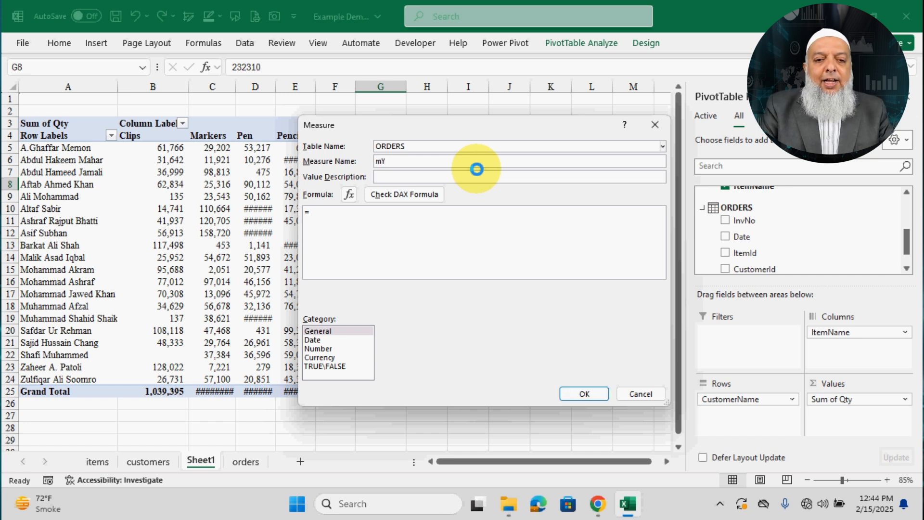
{"action": "key", "text": "Caps_Lock"}
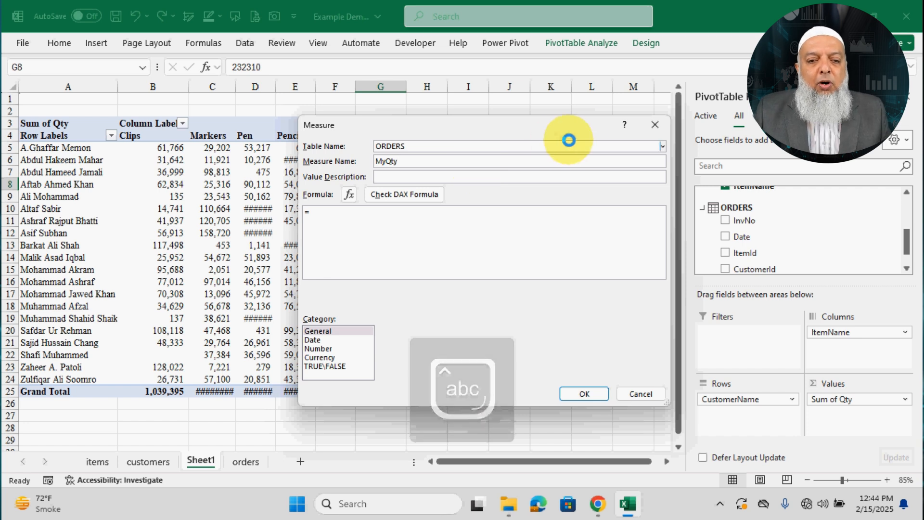
{"action": "left_click_drag", "start_coordinate": [570, 128], "coordinate": [571, 147]}
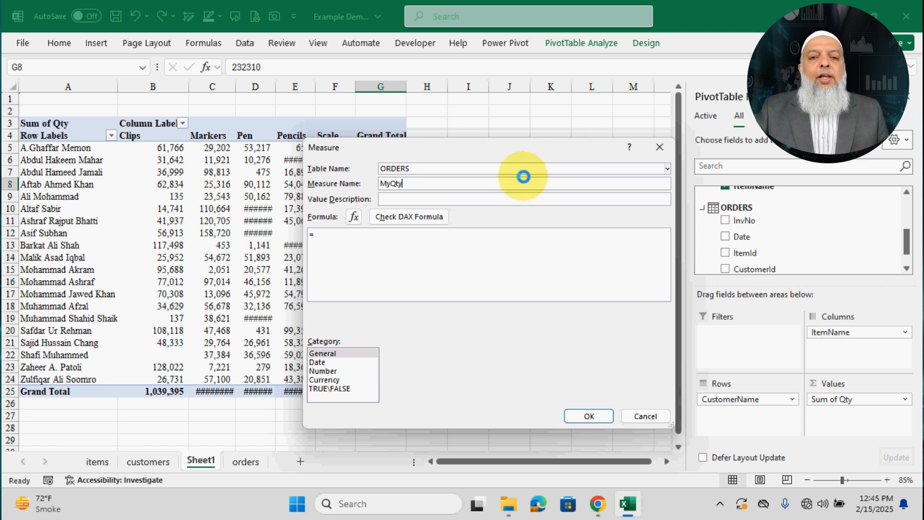
{"action": "left_click_drag", "start_coordinate": [536, 153], "coordinate": [507, 143]}
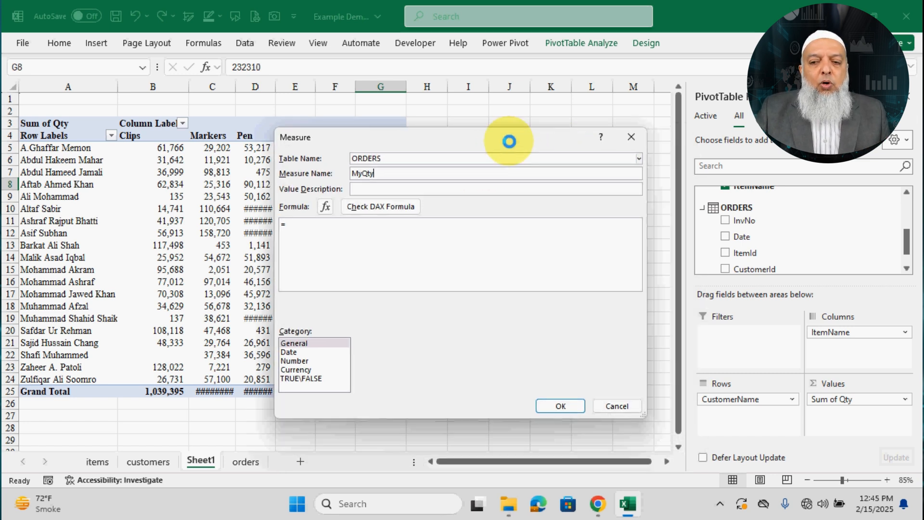
{"action": "left_click_drag", "start_coordinate": [382, 175], "coordinate": [330, 169]}
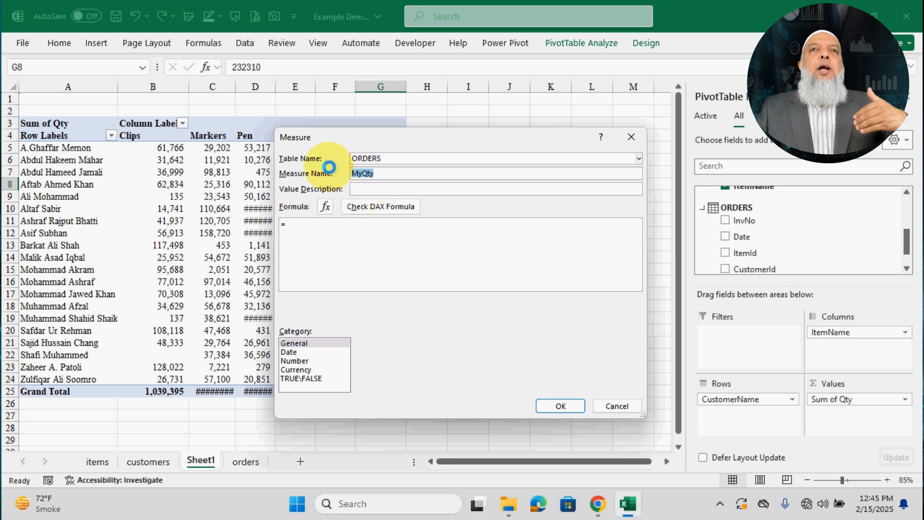
Give the MyQty measure the formula =[Sum of Qty], check the DAX syntax and create the measure.
{"action": "left_click", "coordinate": [337, 225]}
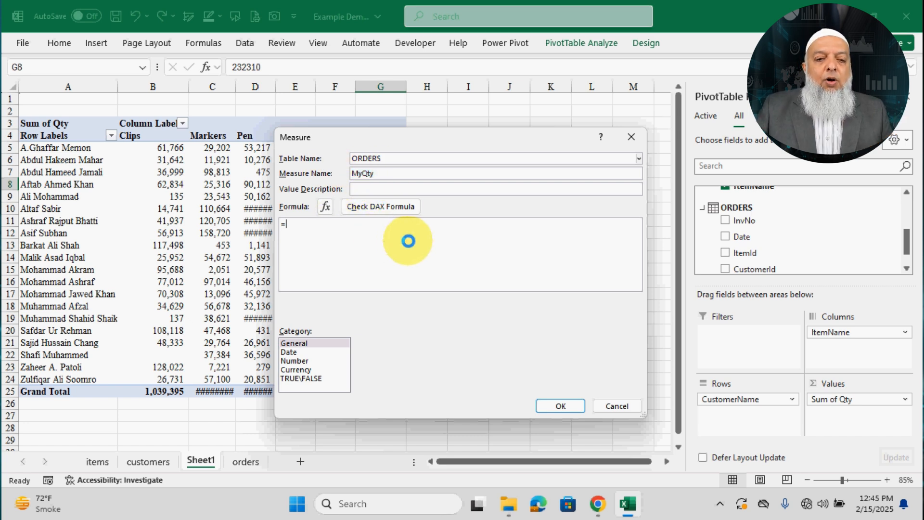
{"action": "type", "text": "sum"}
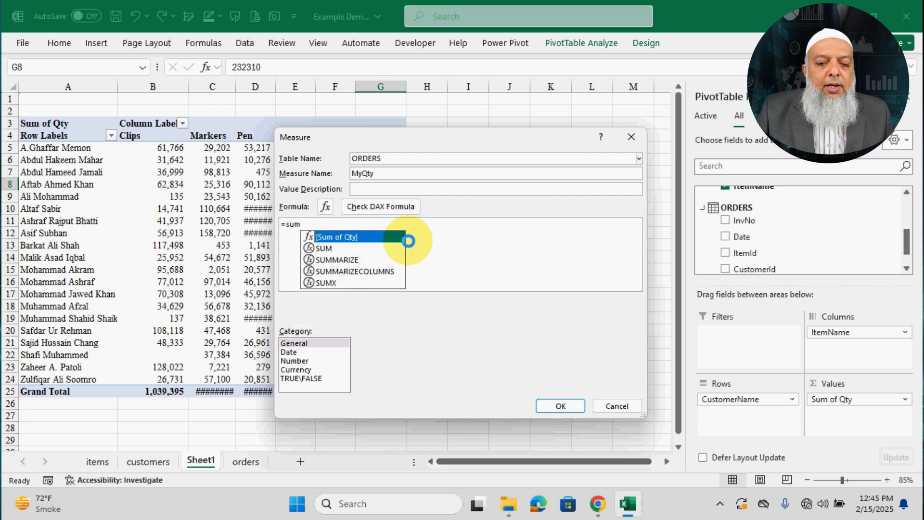
{"action": "key", "text": "Tab"}
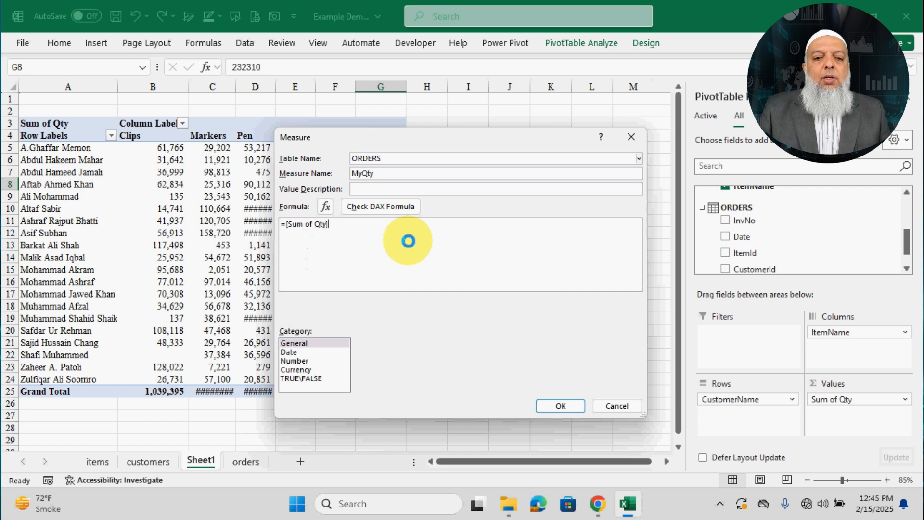
{"action": "left_click", "coordinate": [378, 207]}
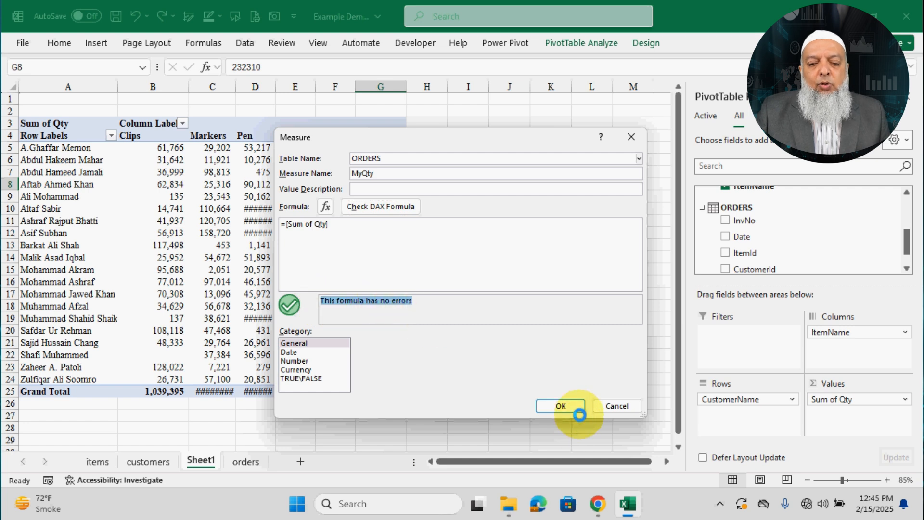
{"action": "left_click", "coordinate": [573, 406]}
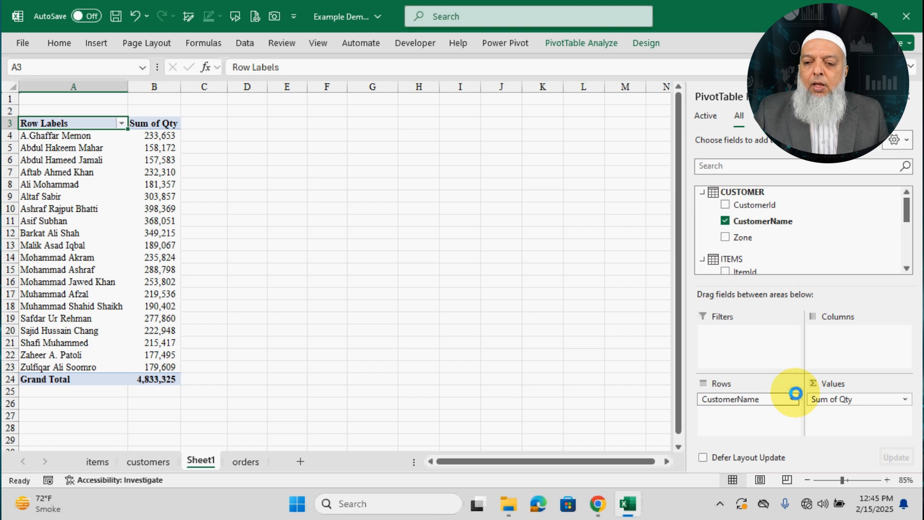
Remove ItemName from the PivotTable columns and replace Sum of Qty with the MyQty measure in the values.
{"action": "scroll", "coordinate": [850, 237], "scroll_direction": "down", "scroll_amount": 4}
{"action": "scroll", "coordinate": [853, 243], "scroll_direction": "down", "scroll_amount": 1}
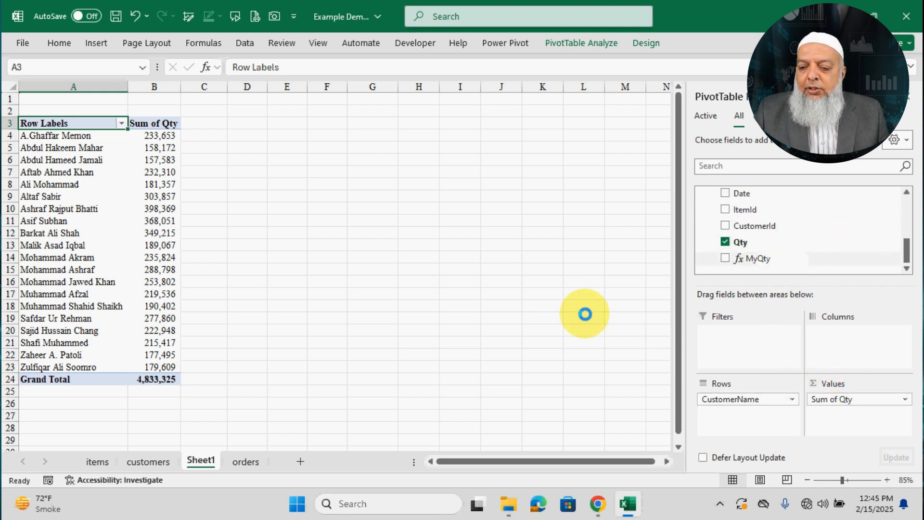
{"action": "left_click", "coordinate": [768, 248]}
{"action": "left_click_drag", "start_coordinate": [780, 253], "coordinate": [862, 397]}
{"action": "left_click", "coordinate": [166, 171]}
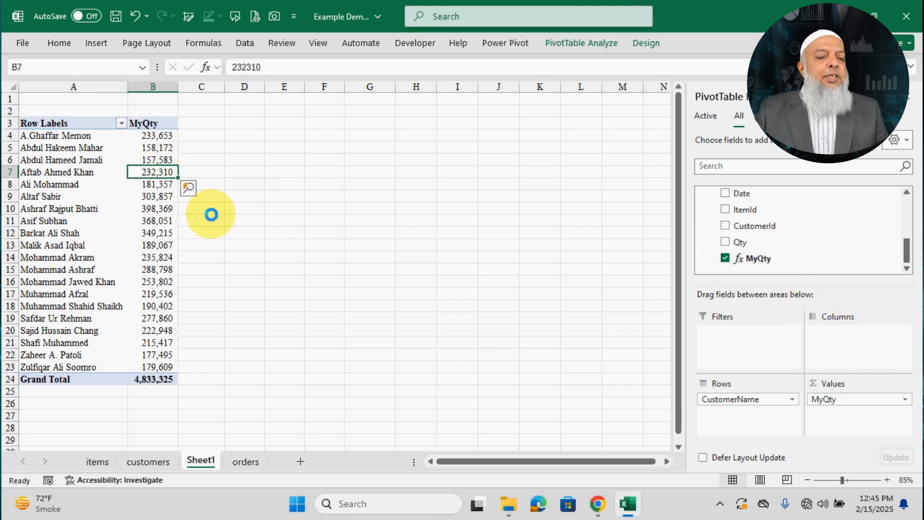
{"action": "left_click_drag", "start_coordinate": [858, 371], "coordinate": [568, 287]}
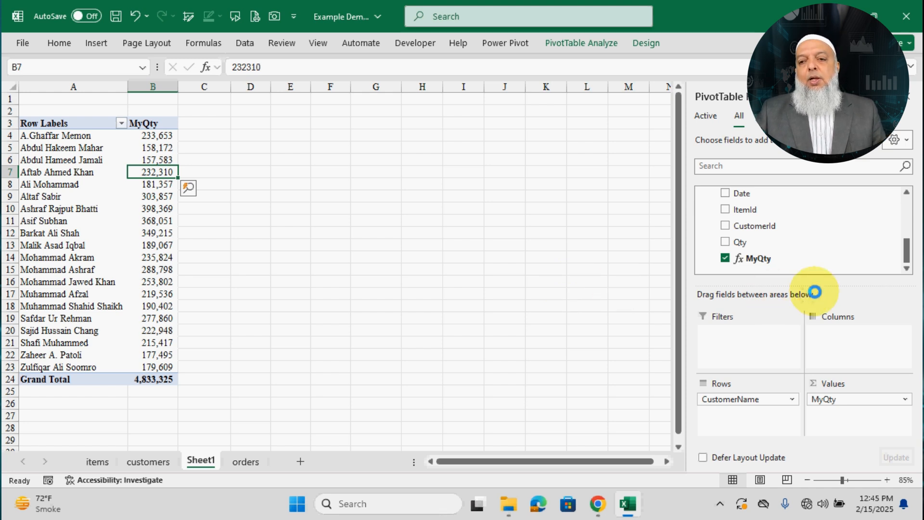
Start another new measure on the ORDERS table and name it MyFirstDate.
{"action": "left_click_drag", "start_coordinate": [902, 250], "coordinate": [907, 231]}
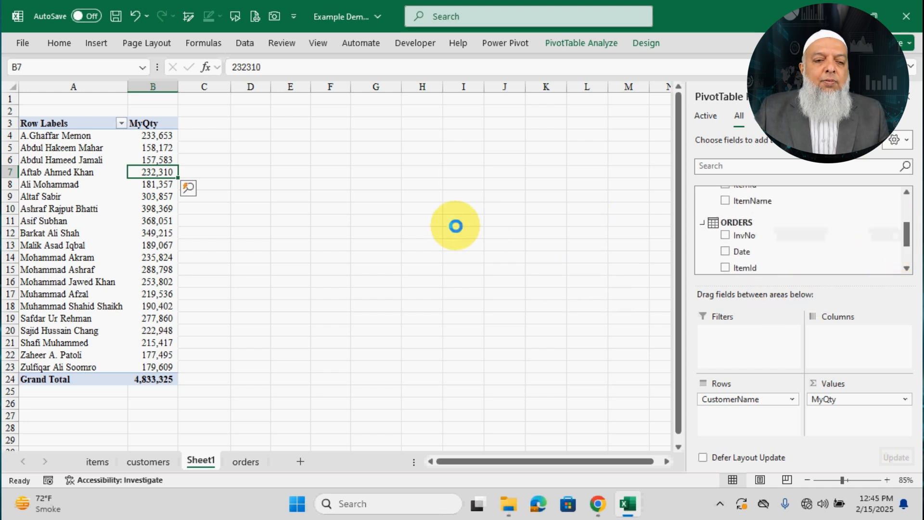
{"action": "left_click", "coordinate": [105, 141]}
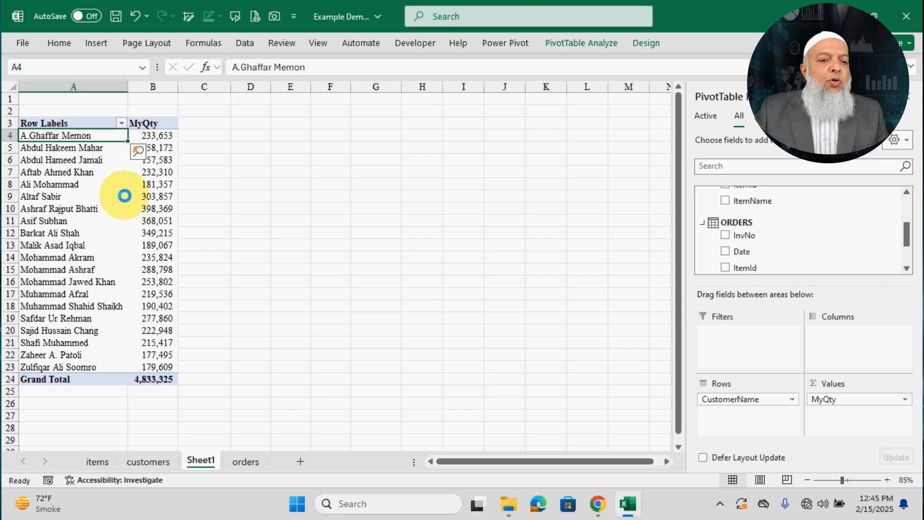
{"action": "scroll", "coordinate": [124, 195], "scroll_direction": "up", "scroll_amount": 1}
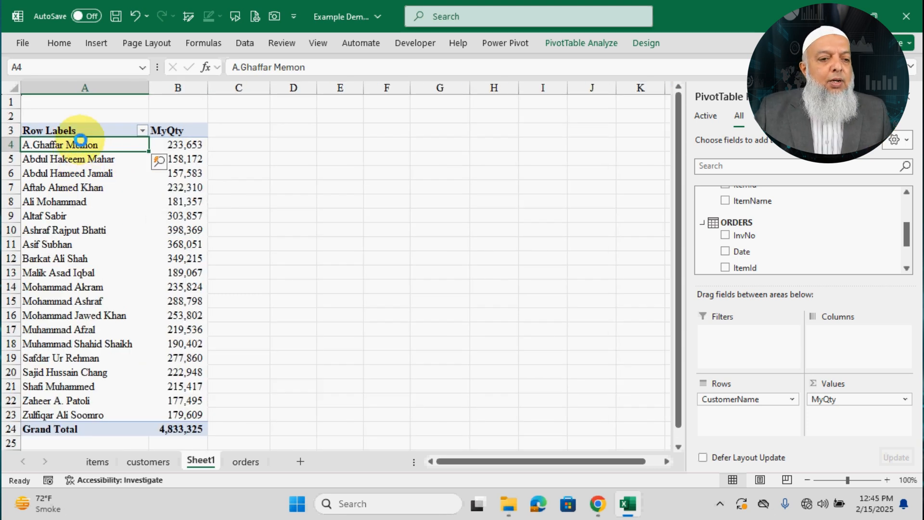
{"action": "left_click_drag", "start_coordinate": [84, 144], "coordinate": [94, 396]}
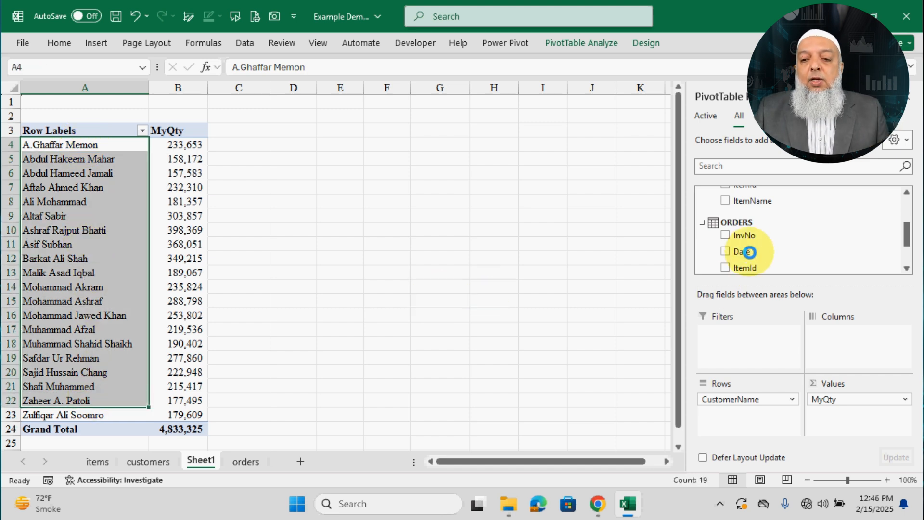
{"action": "right_click", "coordinate": [742, 222]}
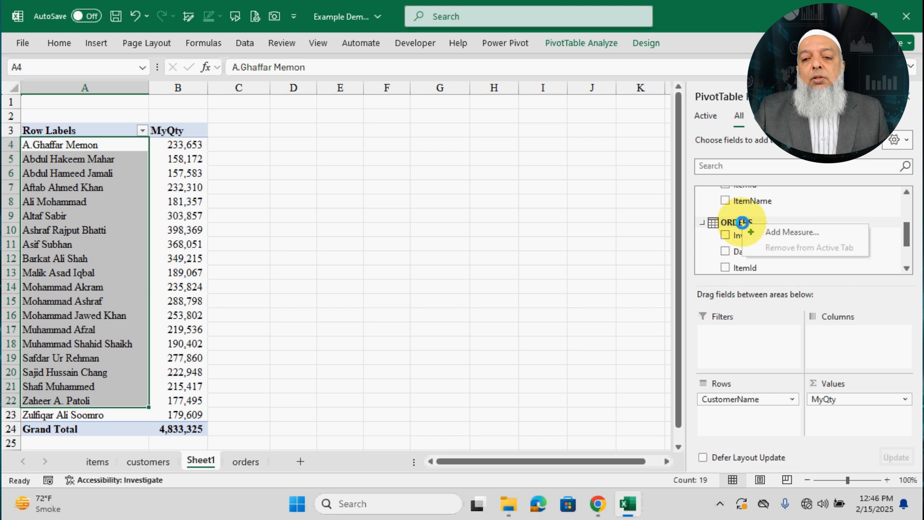
{"action": "left_click", "coordinate": [789, 232]}
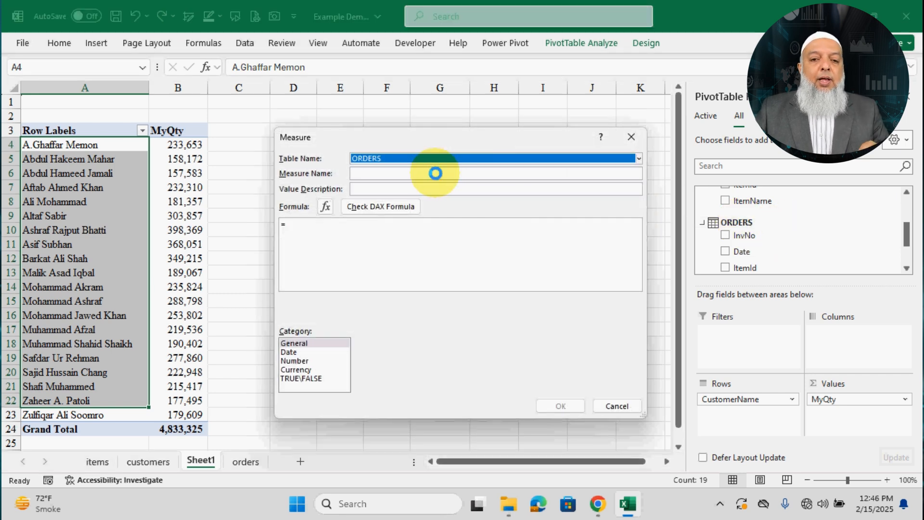
{"action": "left_click", "coordinate": [436, 173]}
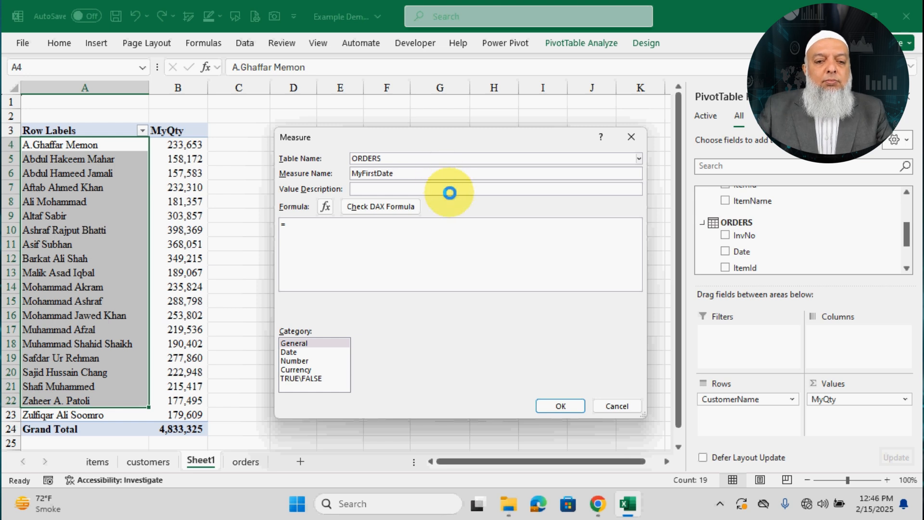
Enter the formula =FIRSTDATE(ORDERS[Date]) for the MyFirstDate measure and check its DAX syntax.
{"action": "left_click", "coordinate": [420, 226]}
{"action": "type", "text": "FIRSTDATE("}
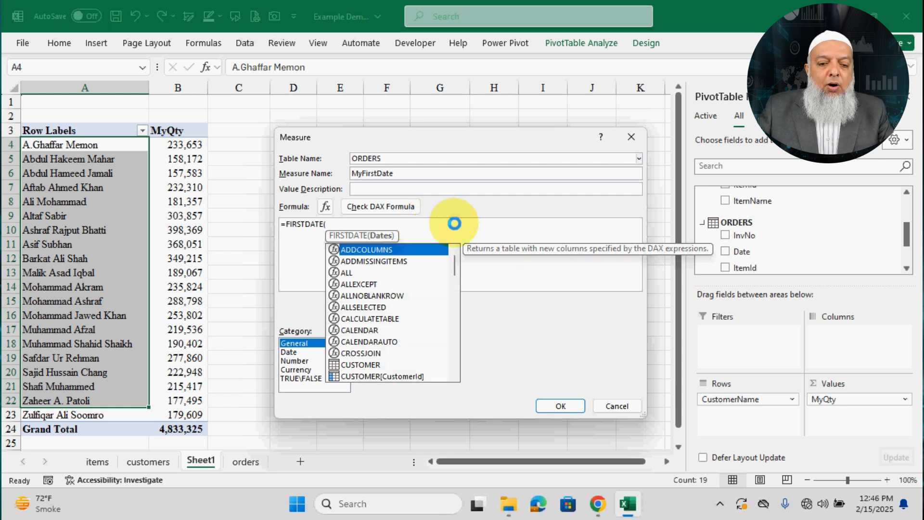
{"action": "left_click", "coordinate": [364, 227]}
{"action": "type", "text": "or"}
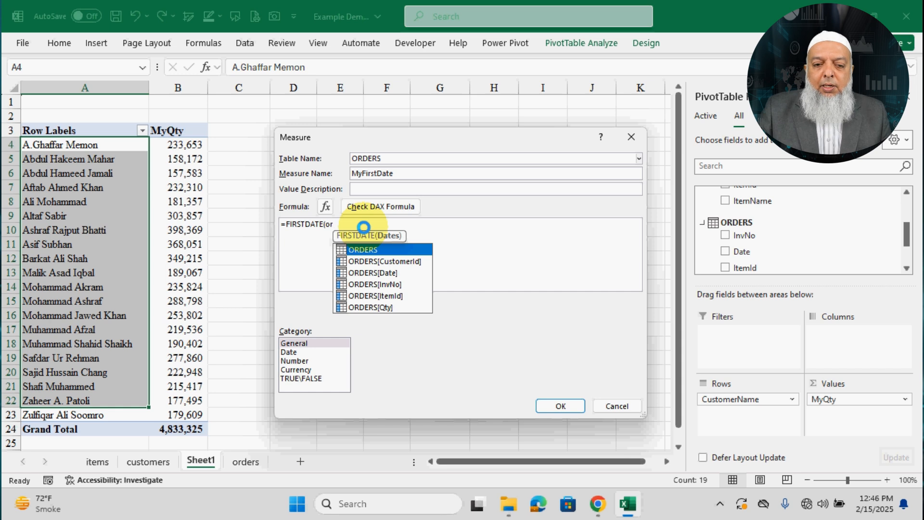
{"action": "key", "text": "Down"}
{"action": "key", "text": "Down"}
{"action": "key", "text": "Down"}
{"action": "key", "text": "Up"}
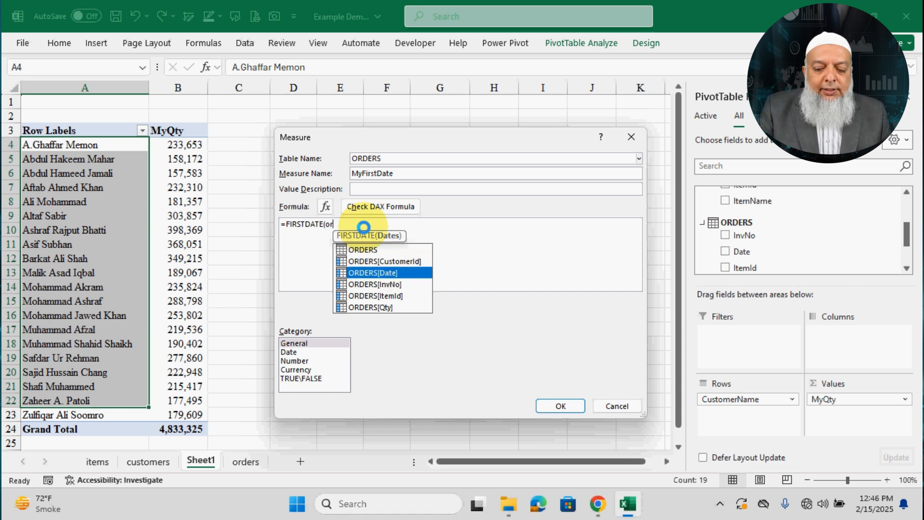
{"action": "key", "text": "Tab"}
{"action": "type", "text": ")"}
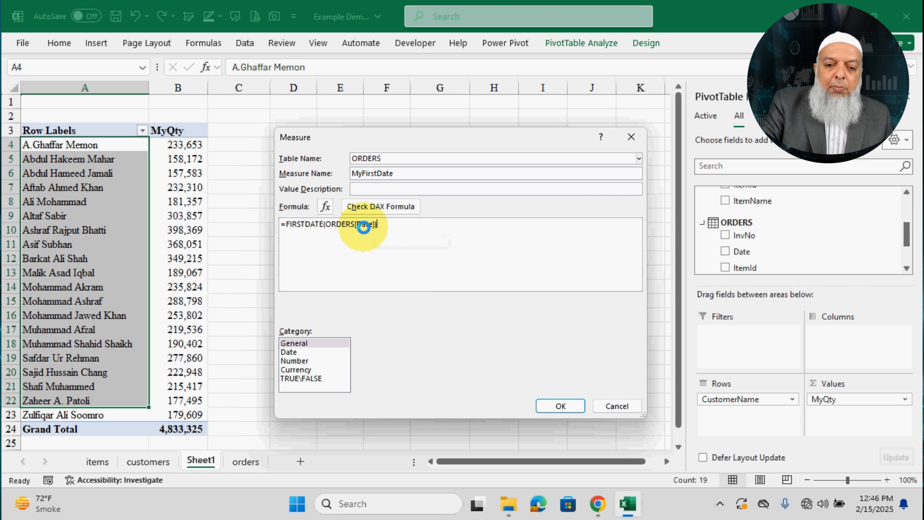
{"action": "left_click", "coordinate": [390, 206]}
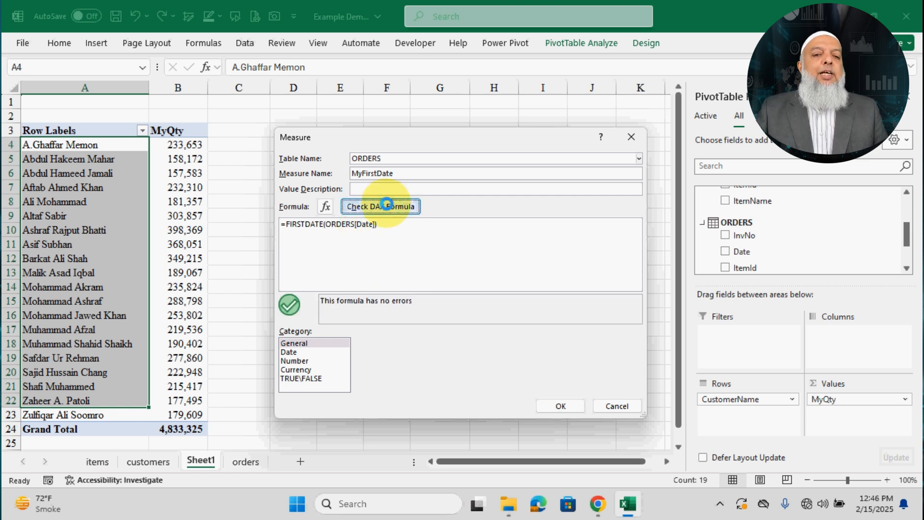
Create the MyFirstDate measure and add it to the PivotTable values after MyQty.
{"action": "left_click", "coordinate": [561, 405]}
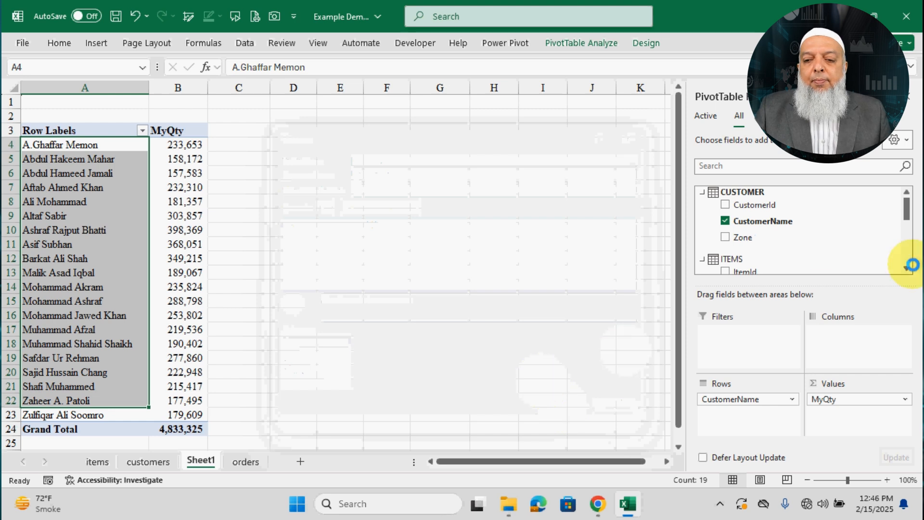
{"action": "left_click_drag", "start_coordinate": [910, 206], "coordinate": [904, 310]}
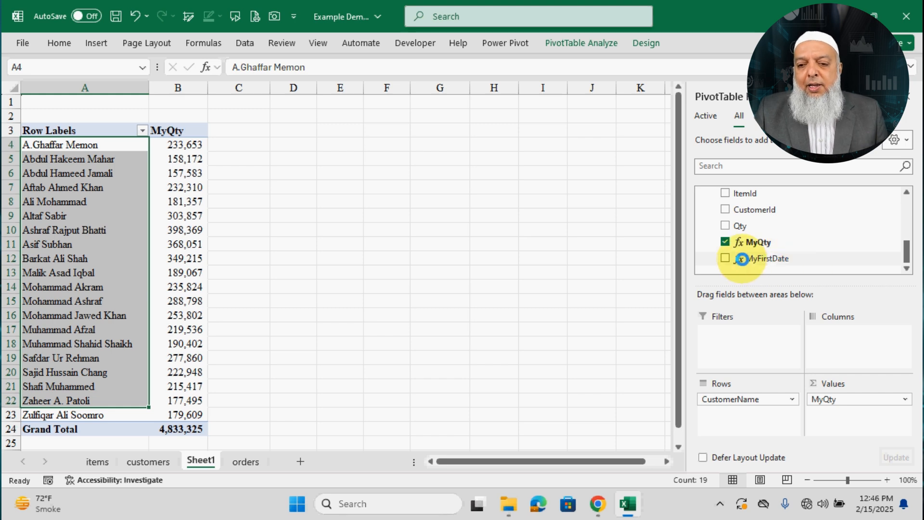
{"action": "left_click_drag", "start_coordinate": [782, 258], "coordinate": [872, 414]}
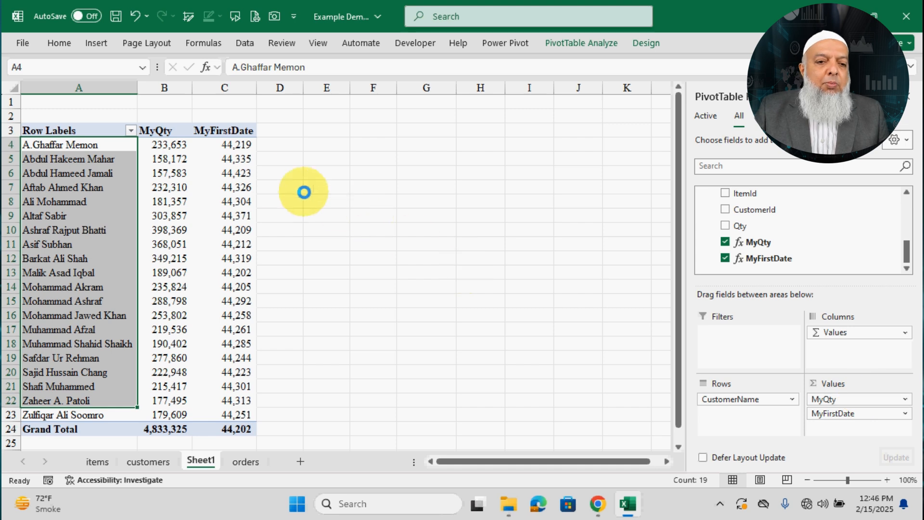
{"action": "left_click", "coordinate": [241, 160]}
{"action": "right_click", "coordinate": [241, 159]}
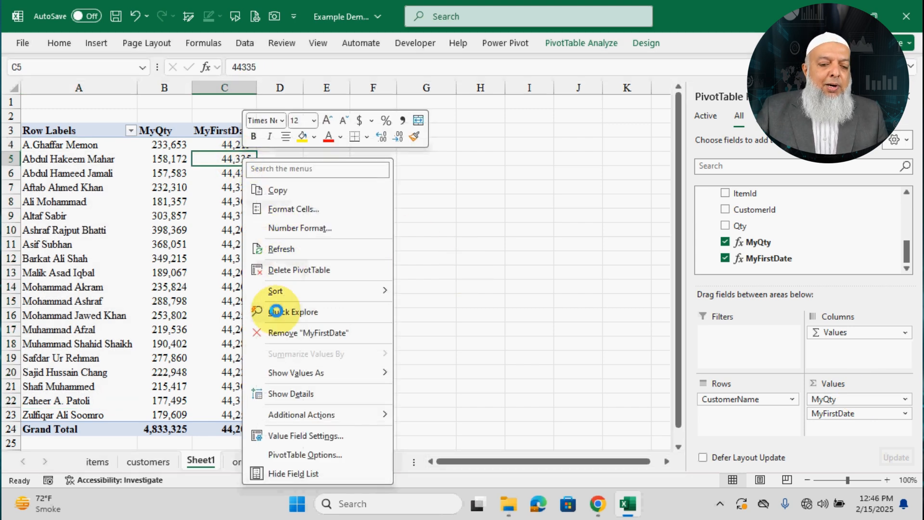
{"action": "left_click", "coordinate": [311, 455]}
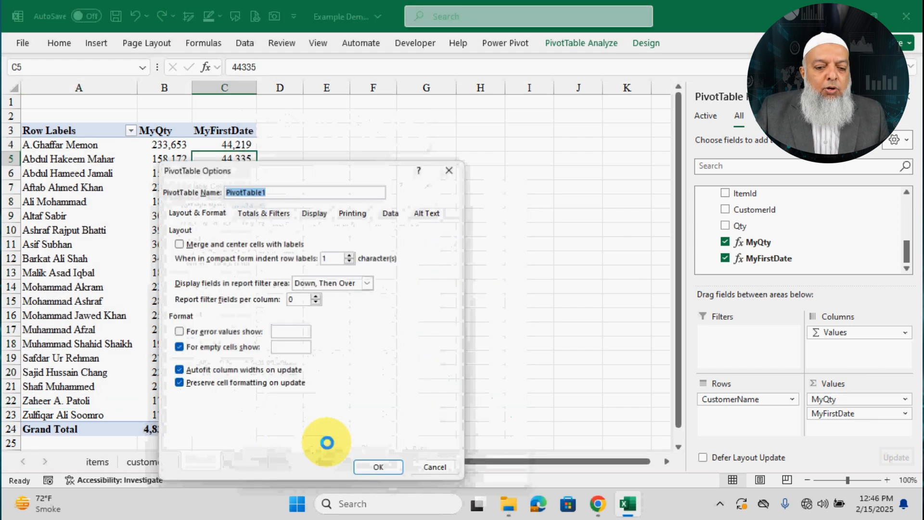
{"action": "left_click", "coordinate": [444, 175]}
Set the MyFirstDate value field's number format to the date type March 14, 2012 and widen column C slightly.
{"action": "right_click", "coordinate": [235, 174]}
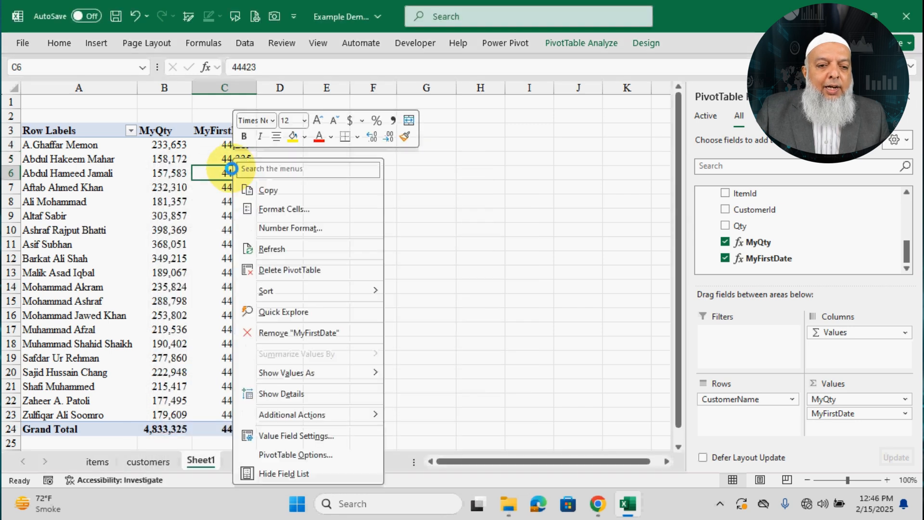
{"action": "left_click", "coordinate": [282, 435]}
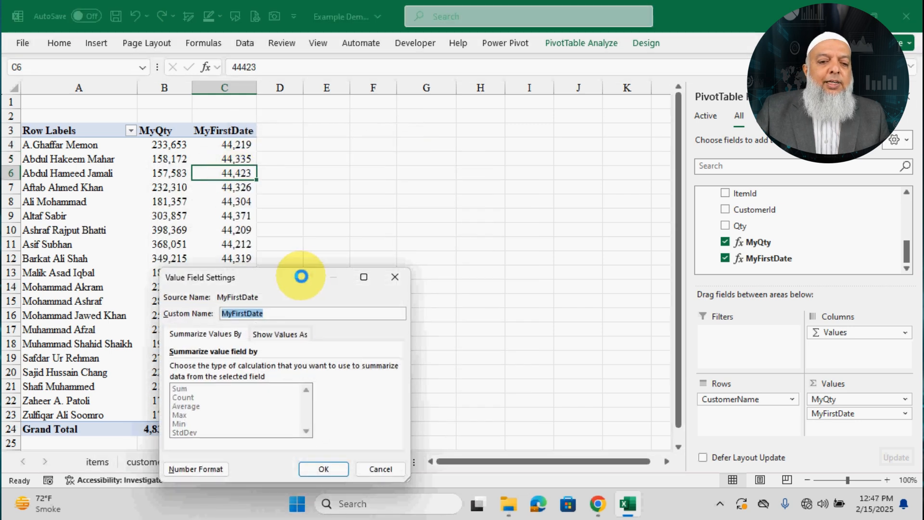
{"action": "left_click_drag", "start_coordinate": [304, 274], "coordinate": [424, 147]}
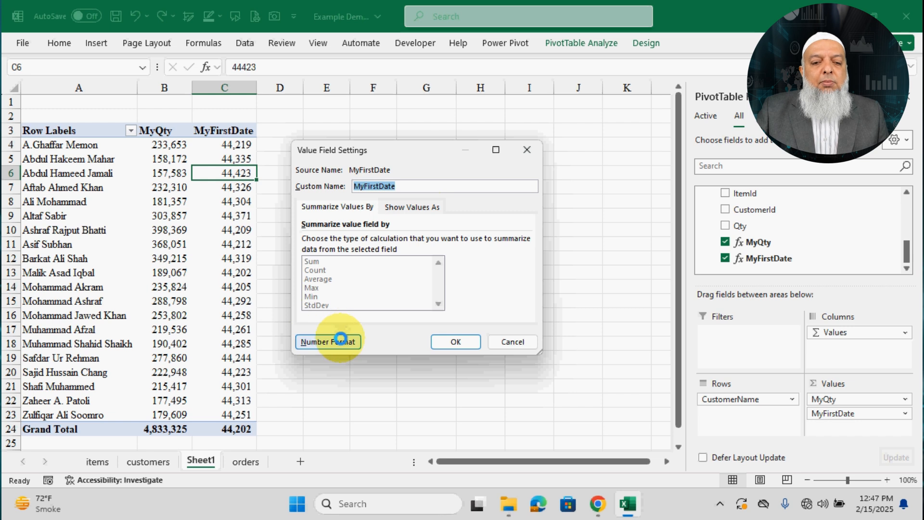
{"action": "left_click", "coordinate": [329, 341]}
{"action": "left_click", "coordinate": [126, 253]}
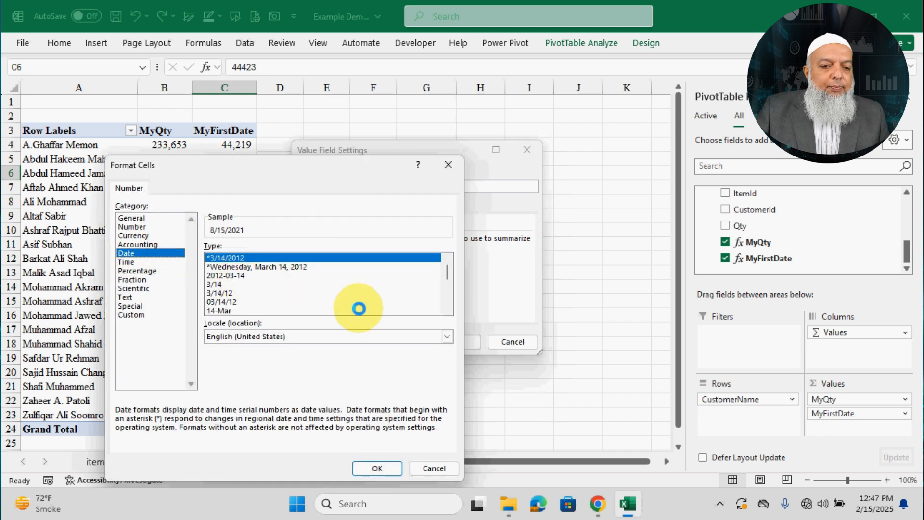
{"action": "left_click", "coordinate": [447, 308]}
{"action": "left_click", "coordinate": [447, 307]}
{"action": "left_click", "coordinate": [447, 307]}
{"action": "left_click", "coordinate": [447, 307]}
{"action": "left_click", "coordinate": [447, 308]}
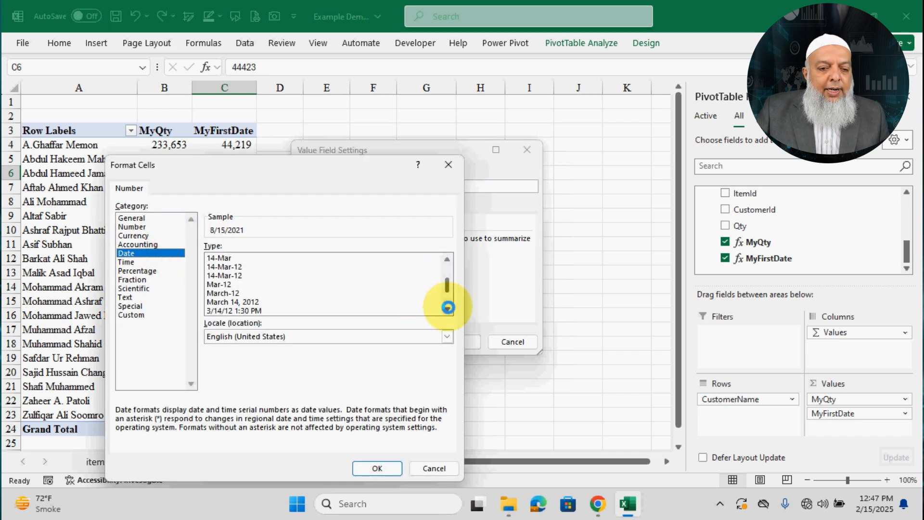
{"action": "left_click", "coordinate": [254, 302]}
{"action": "key", "text": "Return"}
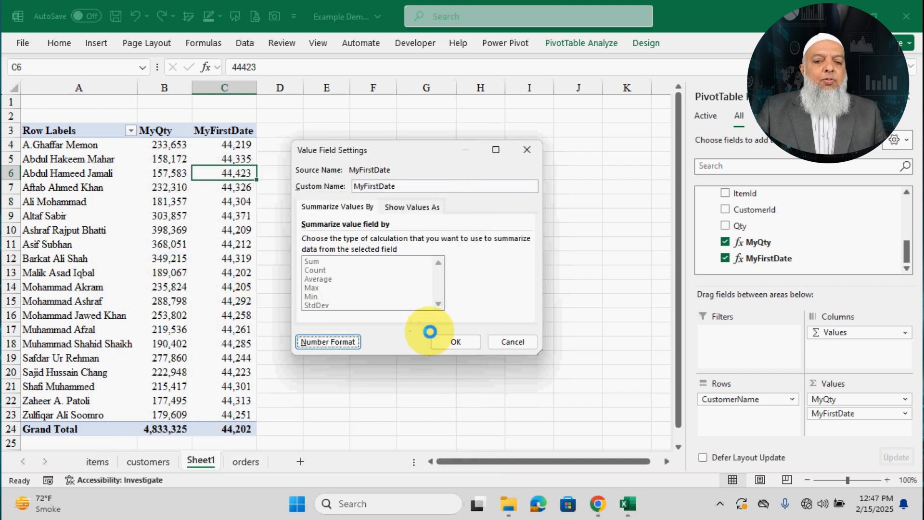
{"action": "left_click", "coordinate": [450, 339]}
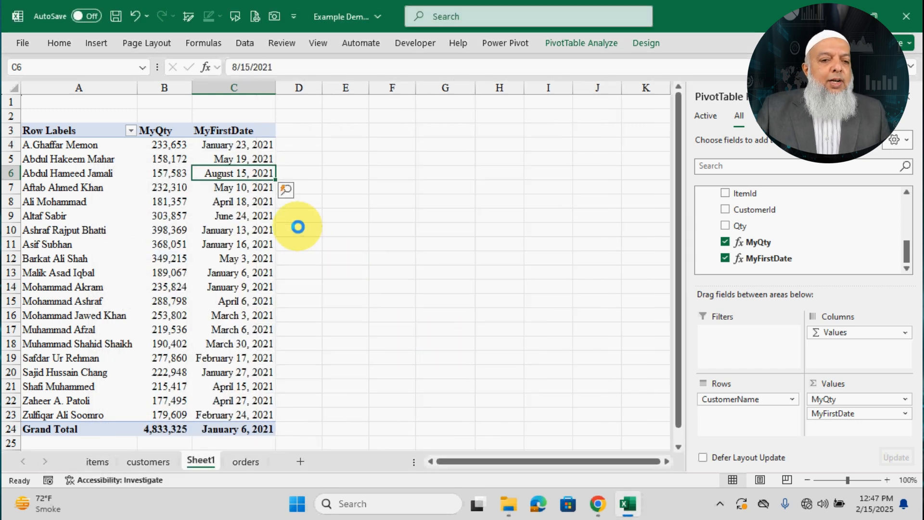
{"action": "left_click_drag", "start_coordinate": [276, 87], "coordinate": [285, 88]}
Examine each customer's first order date in the MyFirstDate column.
{"action": "left_click", "coordinate": [260, 131]}
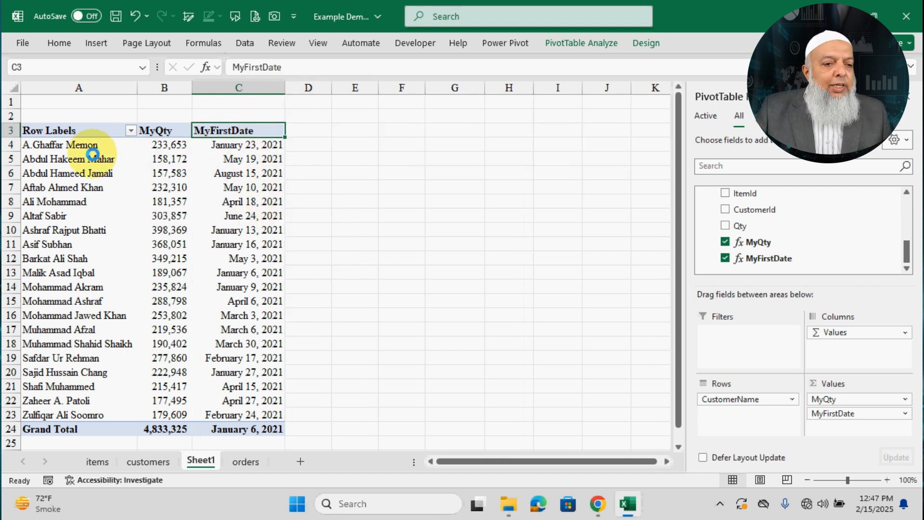
{"action": "mouse_move", "coordinate": [221, 146]}
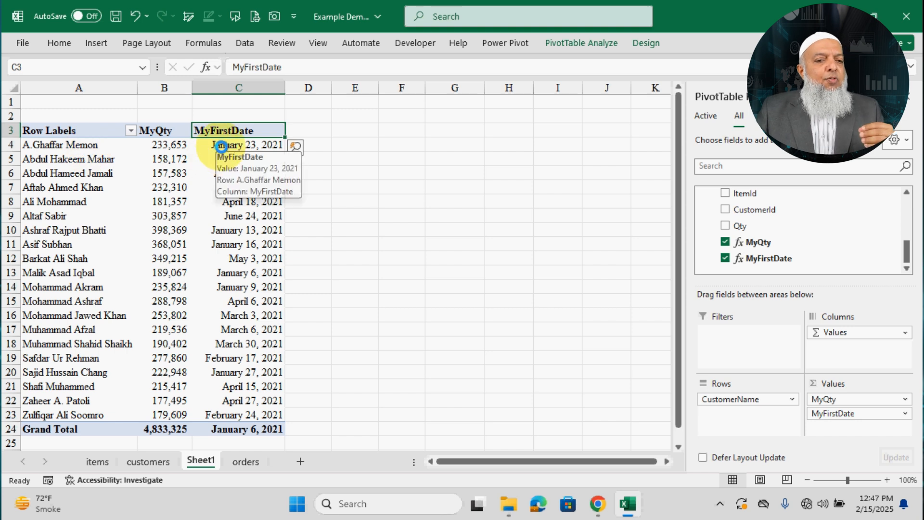
{"action": "left_click", "coordinate": [117, 145]}
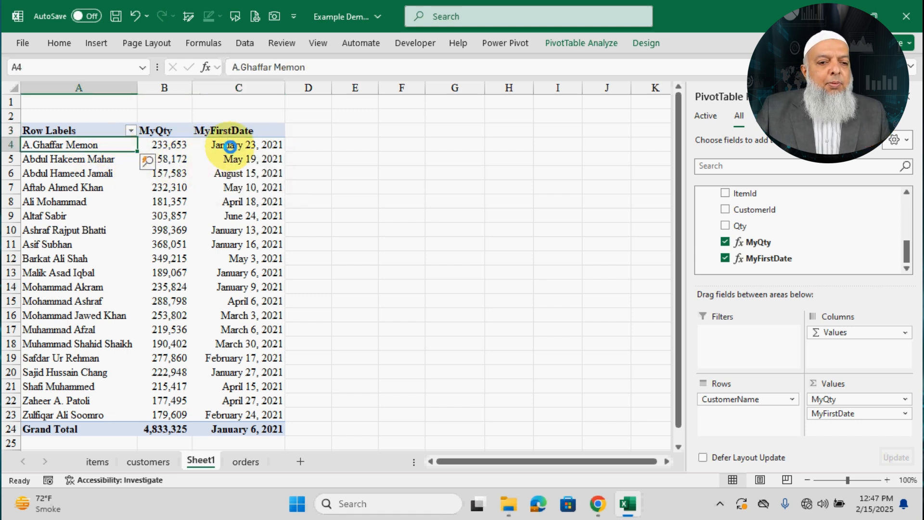
{"action": "left_click", "coordinate": [218, 146]}
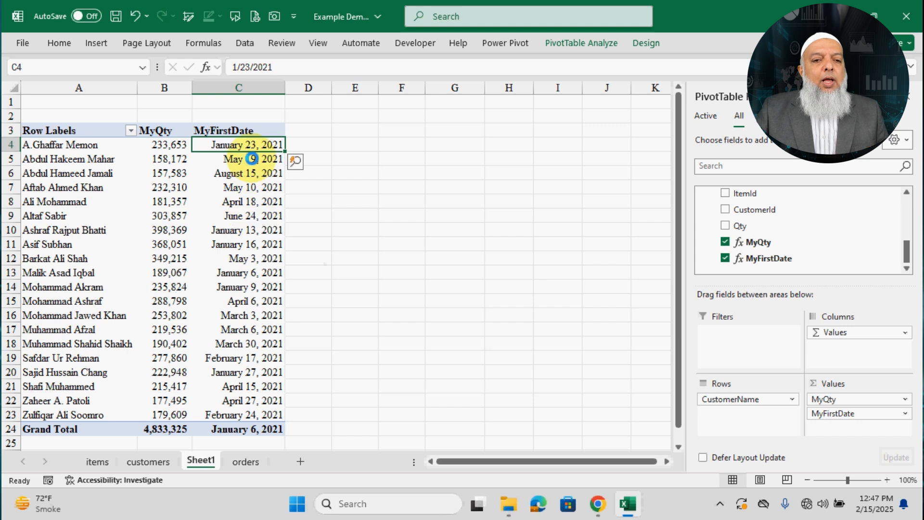
{"action": "left_click_drag", "start_coordinate": [254, 143], "coordinate": [260, 413]}
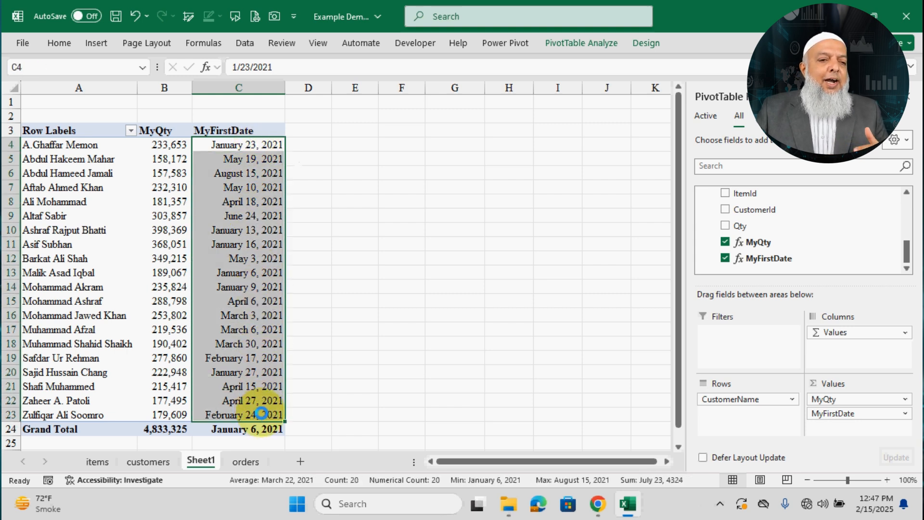
{"action": "left_click", "coordinate": [197, 142]}
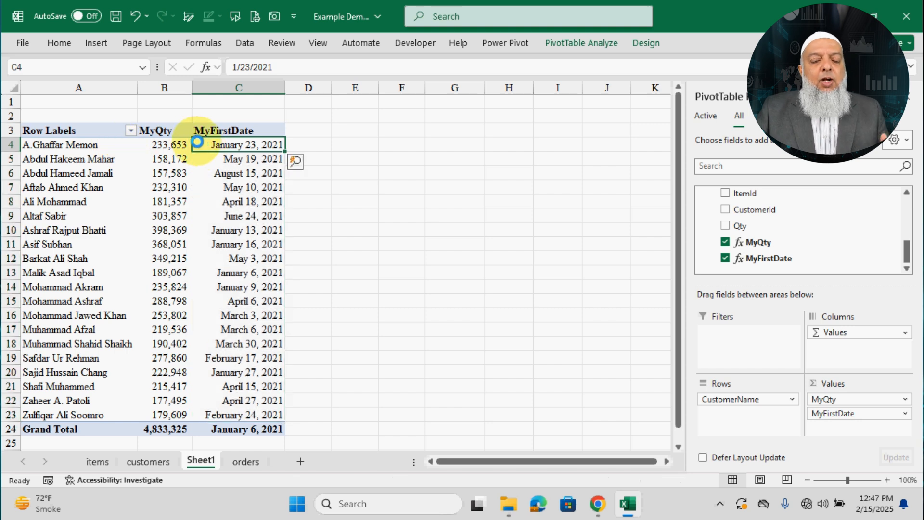
Start another new measure on the ORDERS table and name it MyLastDate.
{"action": "left_click_drag", "start_coordinate": [908, 253], "coordinate": [908, 229]}
{"action": "right_click", "coordinate": [800, 199]}
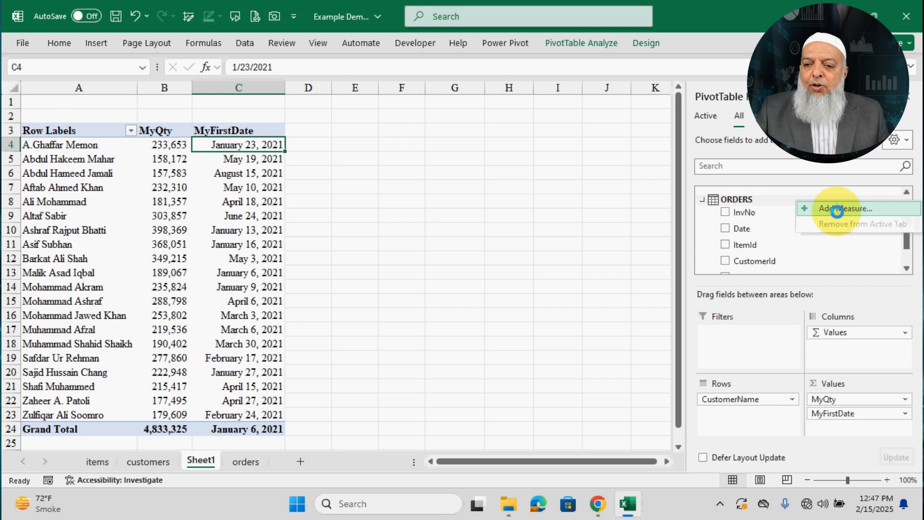
{"action": "left_click", "coordinate": [823, 212]}
{"action": "left_click", "coordinate": [461, 174]}
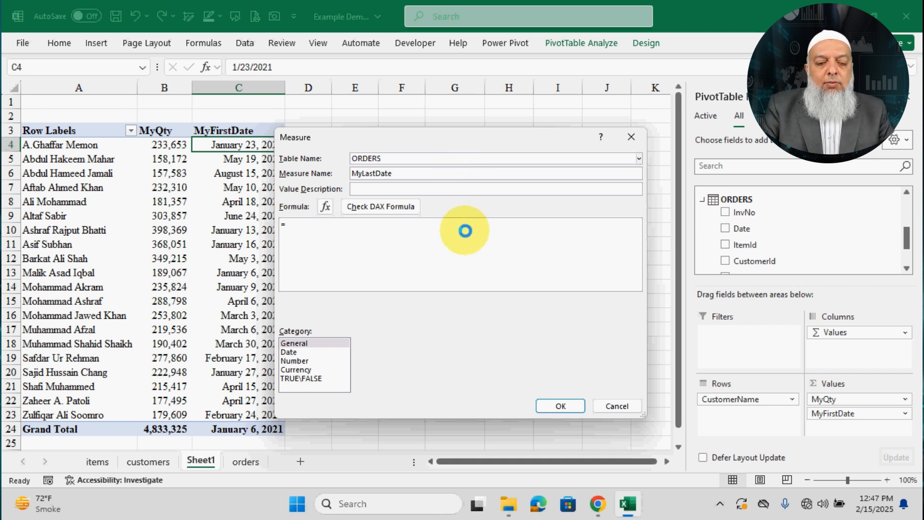
Enter the formula =LASTDATE(ORDERS[Date]) for the MyLastDate measure and check its DAX syntax.
{"action": "type", "text": "las"}
{"action": "key", "text": "Tab"}
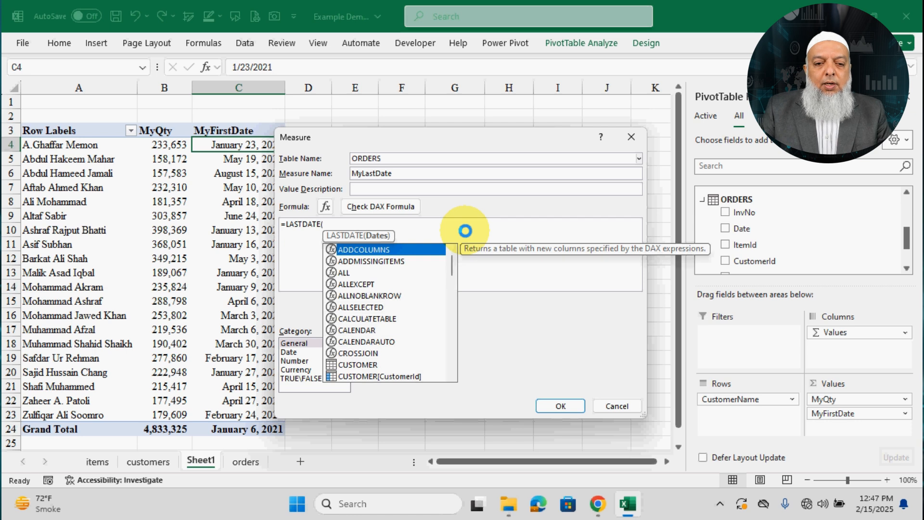
{"action": "type", "text": "dat"}
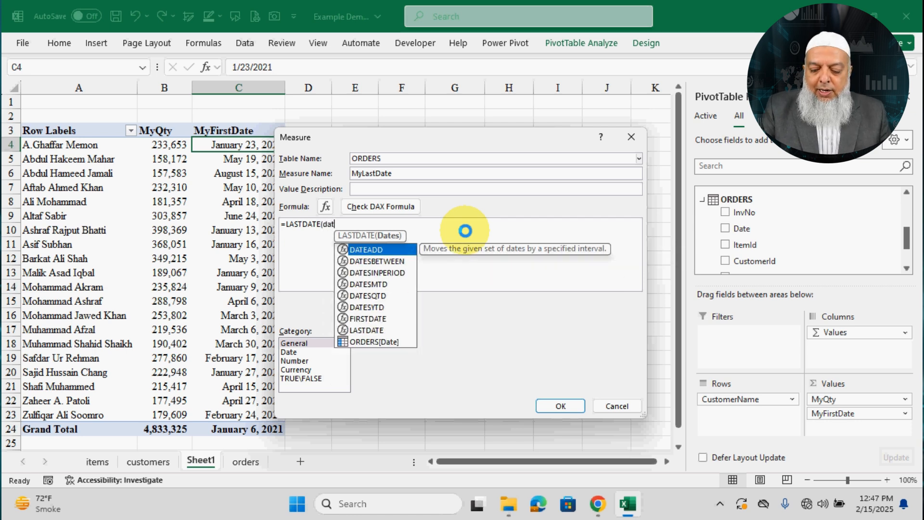
{"action": "key", "text": "Down"}
{"action": "key", "text": "Down"}
{"action": "key", "text": "Down"}
{"action": "key", "text": "Down"}
{"action": "key", "text": "Down"}
{"action": "key", "text": "Down"}
{"action": "key", "text": "Down"}
{"action": "key", "text": "Down"}
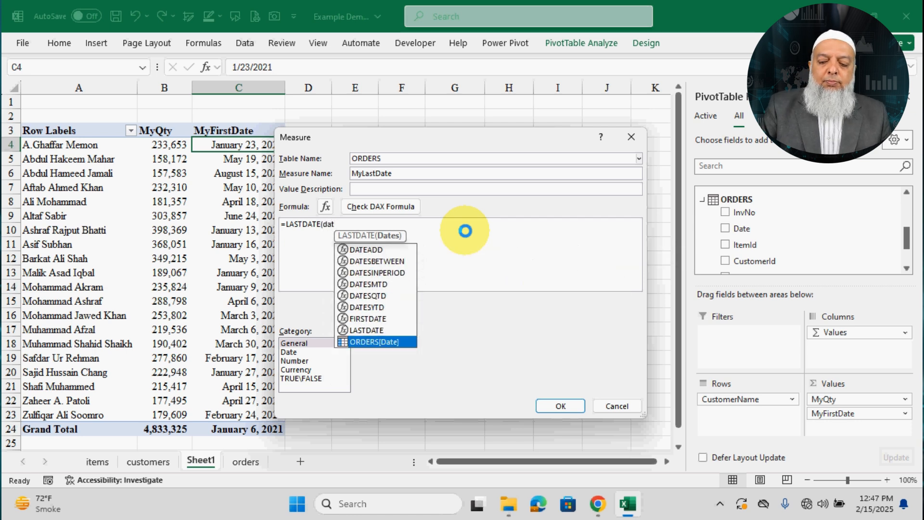
{"action": "key", "text": "Tab"}
{"action": "type", "text": ")"}
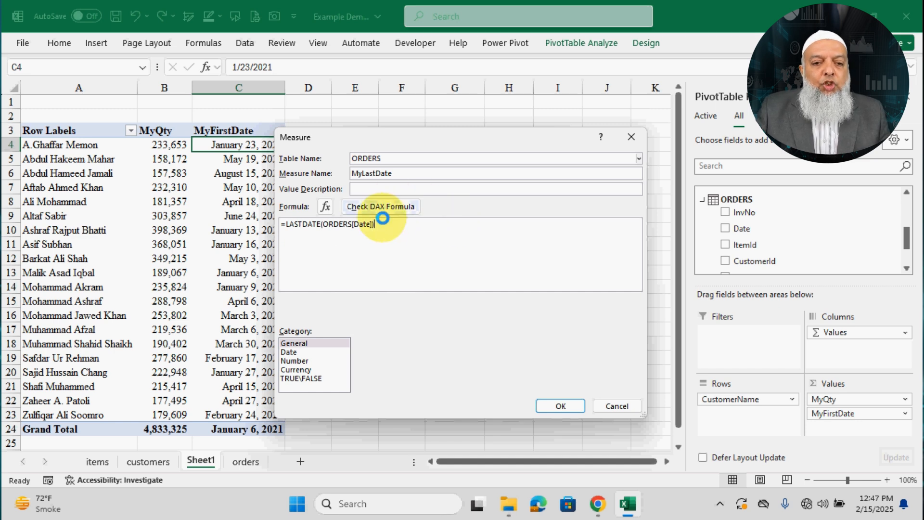
{"action": "left_click", "coordinate": [380, 207]}
Create the MyLastDate measure and add it to the PivotTable values below MyFirstDate.
{"action": "left_click", "coordinate": [558, 406]}
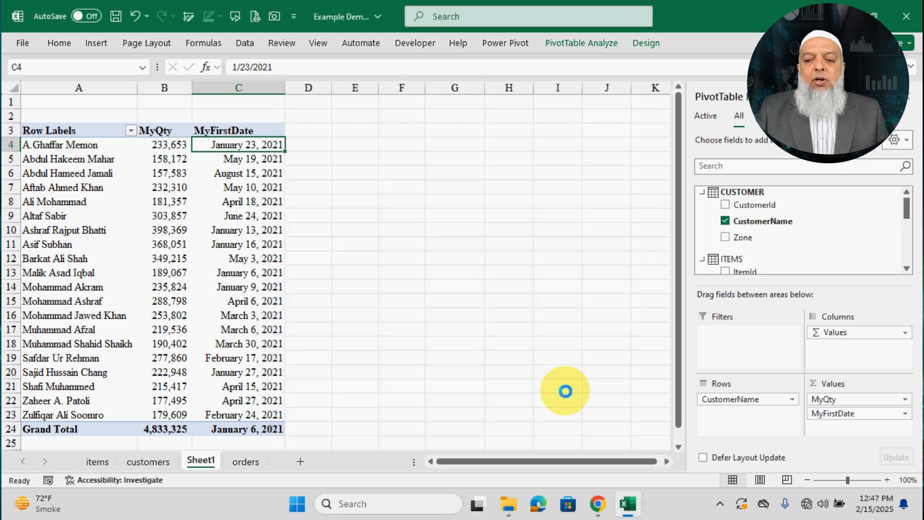
{"action": "scroll", "coordinate": [861, 247], "scroll_direction": "down", "scroll_amount": 3}
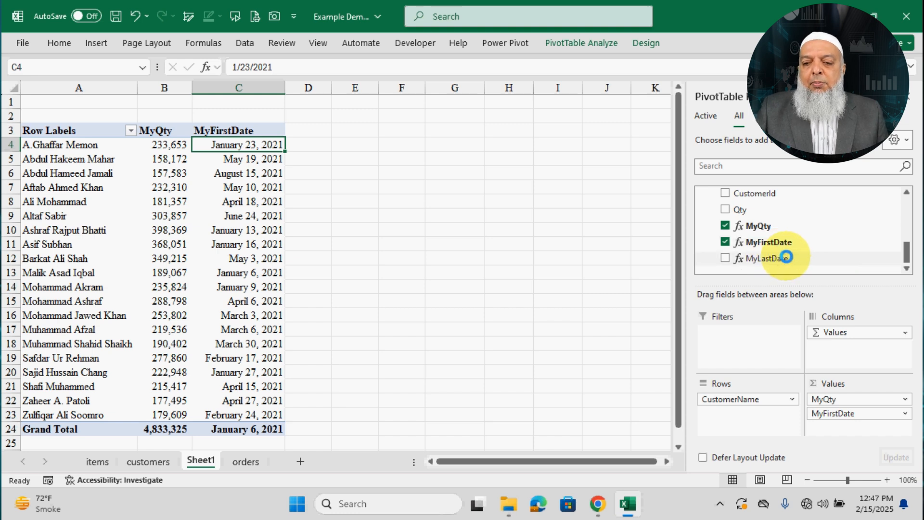
{"action": "left_click_drag", "start_coordinate": [788, 260], "coordinate": [875, 423]}
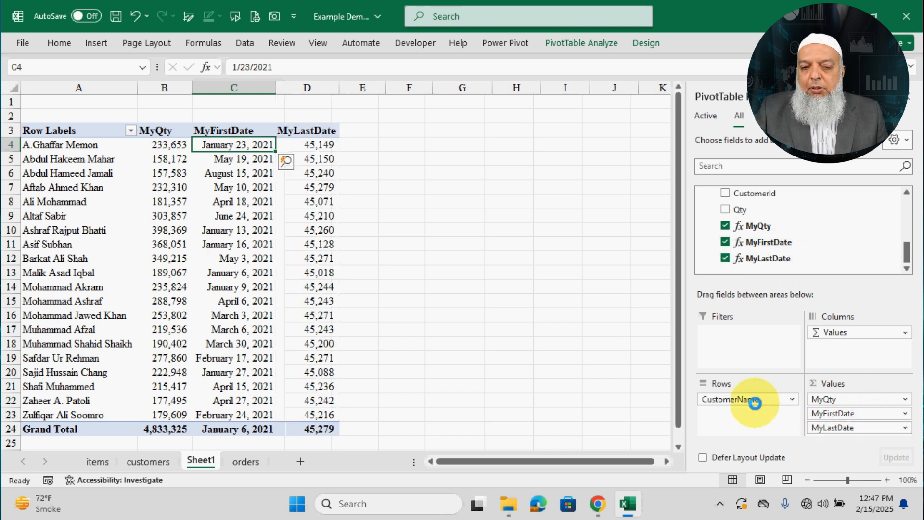
Set the MyLastDate value field's number format to the date type March 14, 2012.
{"action": "left_click", "coordinate": [335, 198]}
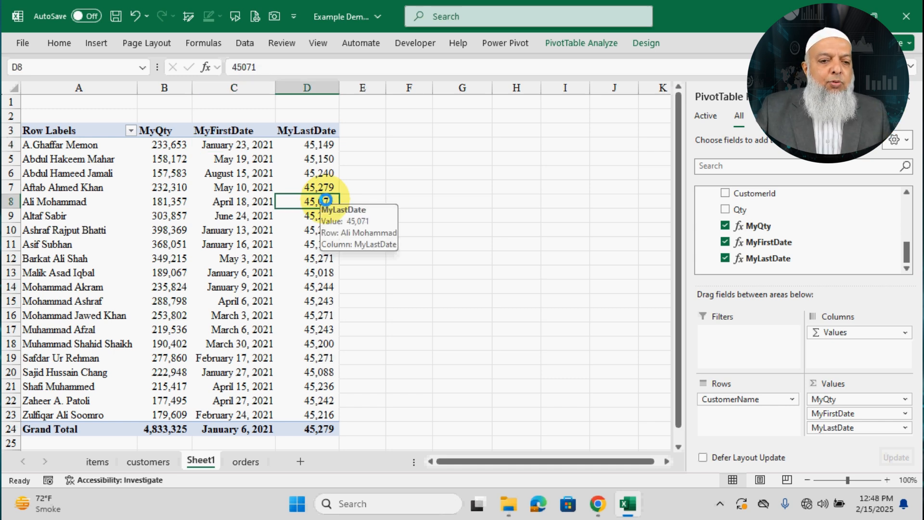
{"action": "right_click", "coordinate": [324, 208]}
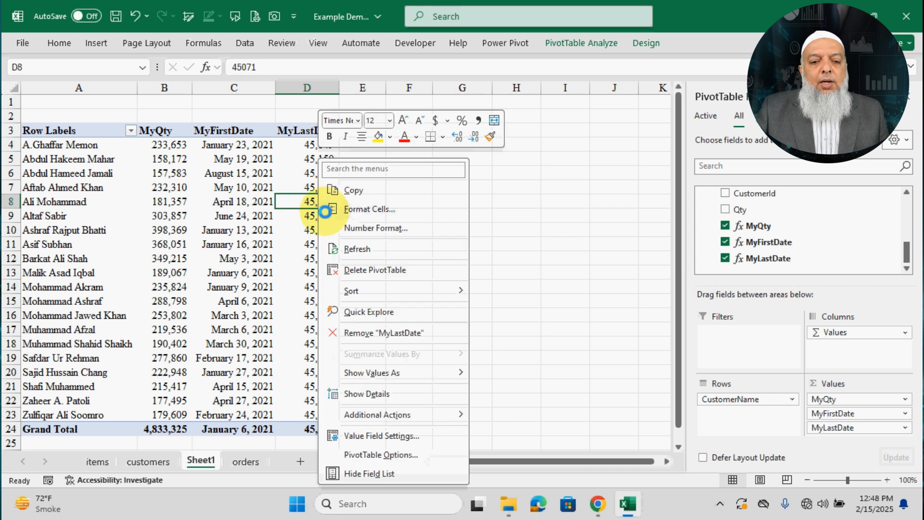
{"action": "left_click", "coordinate": [366, 435]}
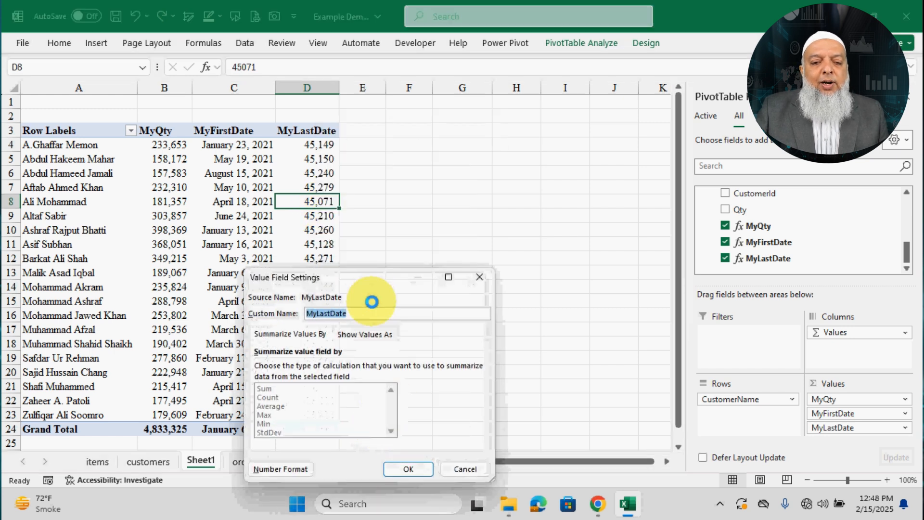
{"action": "left_click", "coordinate": [411, 367]}
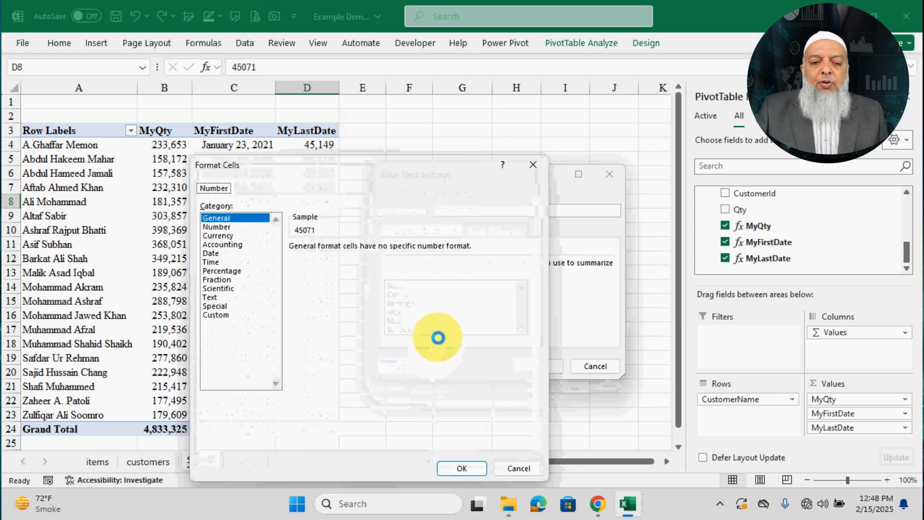
{"action": "left_click", "coordinate": [210, 252]}
{"action": "left_click_drag", "start_coordinate": [533, 267], "coordinate": [532, 285]}
{"action": "double_click", "coordinate": [337, 292]}
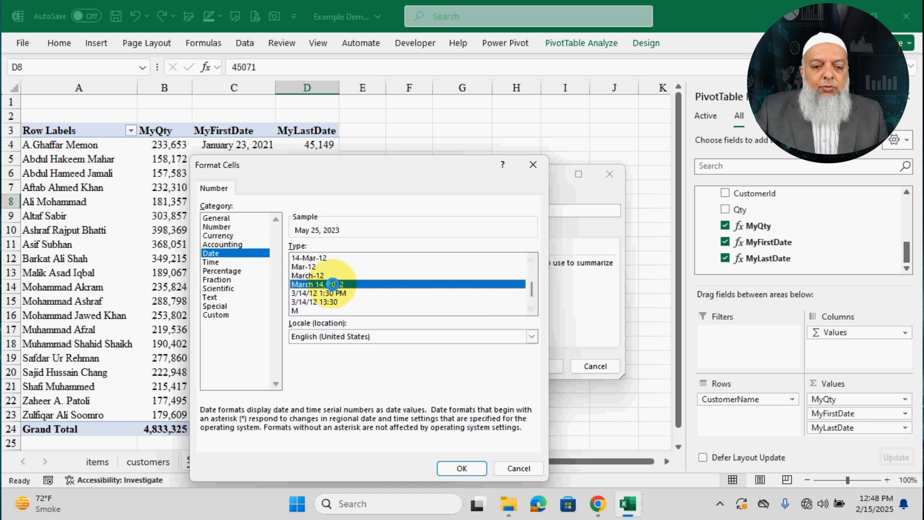
{"action": "left_click", "coordinate": [515, 367]}
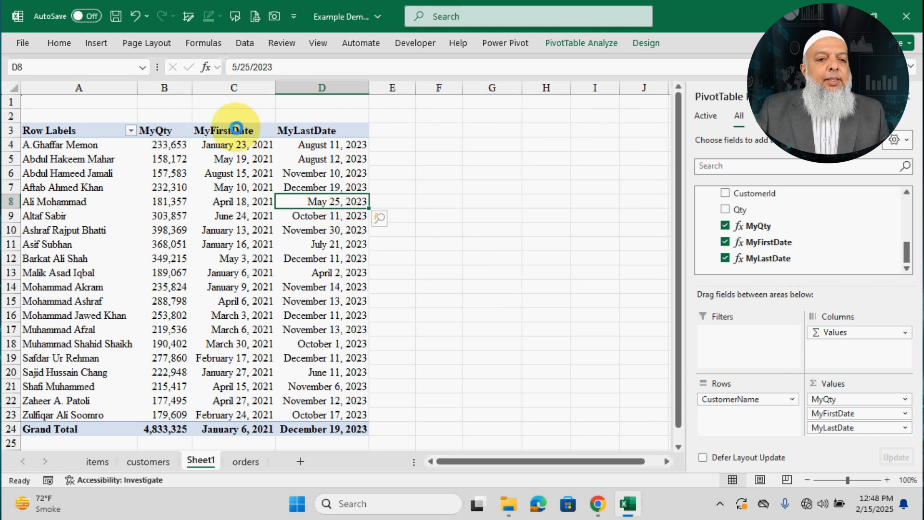
Compare the customers' first and last order dates in columns C and D.
{"action": "left_click", "coordinate": [246, 85]}
{"action": "left_click_drag", "start_coordinate": [246, 85], "coordinate": [310, 87]}
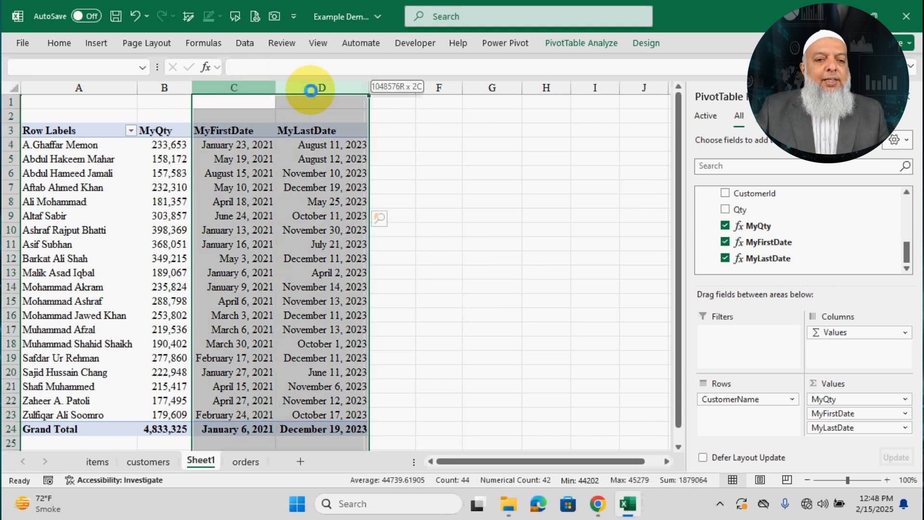
{"action": "left_click", "coordinate": [335, 160]}
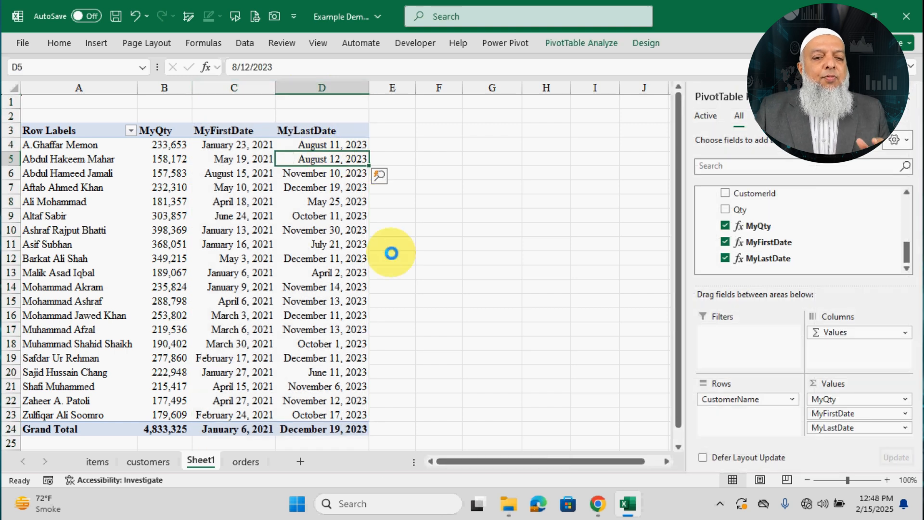
Start a new measure named Interval in the ORDERS table.
{"action": "left_click_drag", "start_coordinate": [246, 87], "coordinate": [347, 117]}
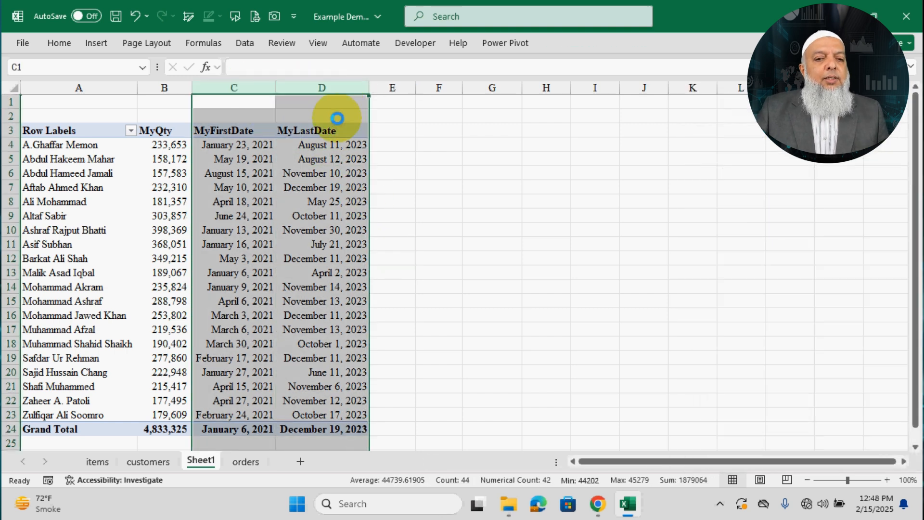
{"action": "left_click", "coordinate": [338, 131]}
{"action": "left_click_drag", "start_coordinate": [908, 250], "coordinate": [907, 230]}
{"action": "right_click", "coordinate": [778, 211]}
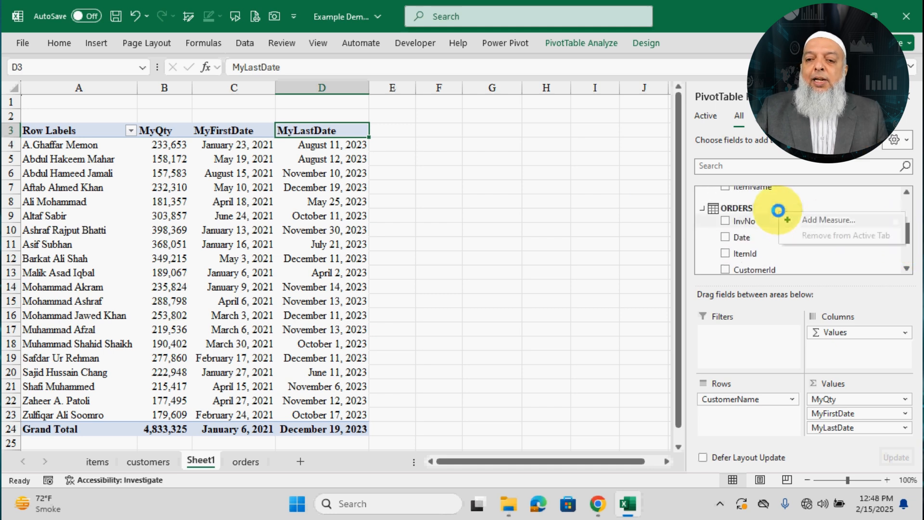
{"action": "left_click", "coordinate": [829, 217]}
{"action": "left_click_drag", "start_coordinate": [450, 138], "coordinate": [605, 158]}
{"action": "left_click", "coordinate": [558, 193]}
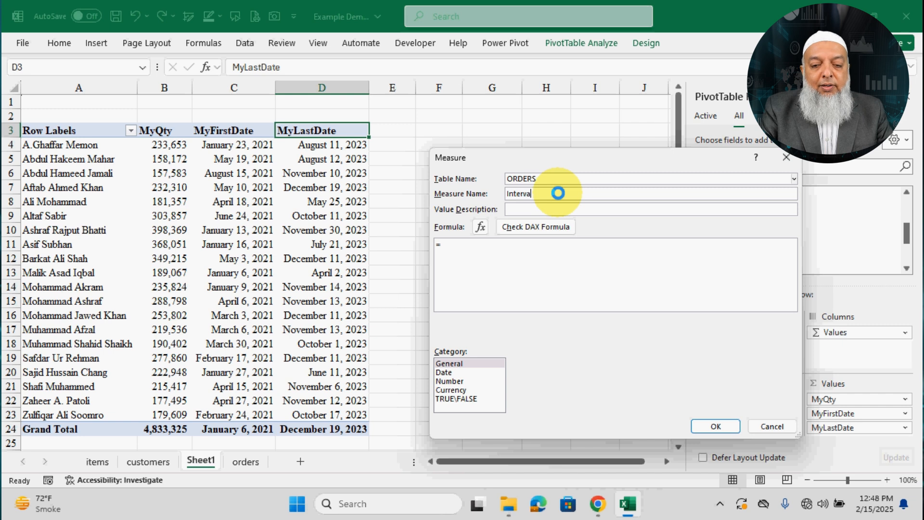
Begin the Interval measure's formula with =DATEDIFF([MyFirstDate] as the first date argument.
{"action": "left_click", "coordinate": [549, 246]}
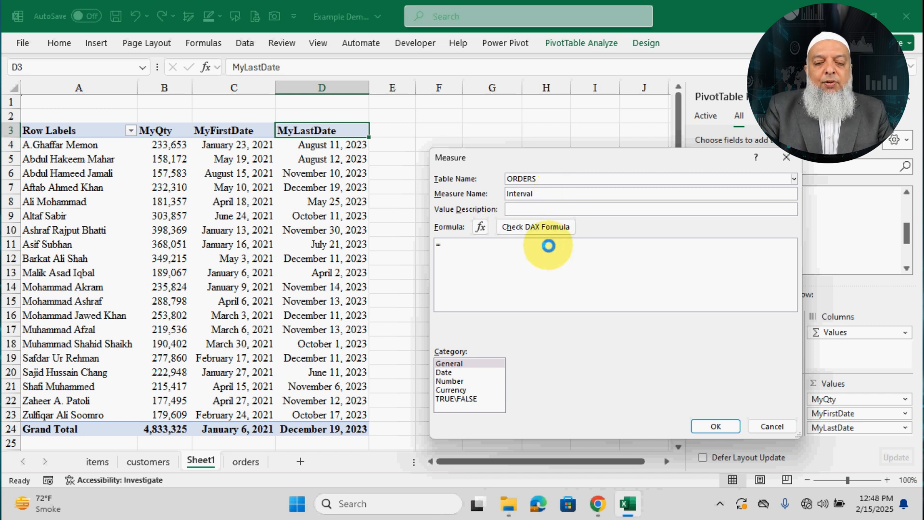
{"action": "type", "text": "date"}
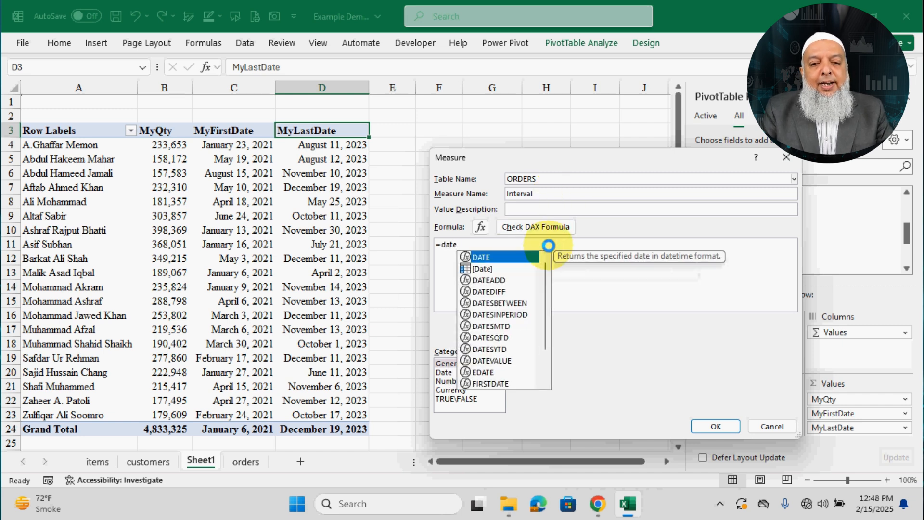
{"action": "type", "text": "di"}
{"action": "key", "text": "Tab"}
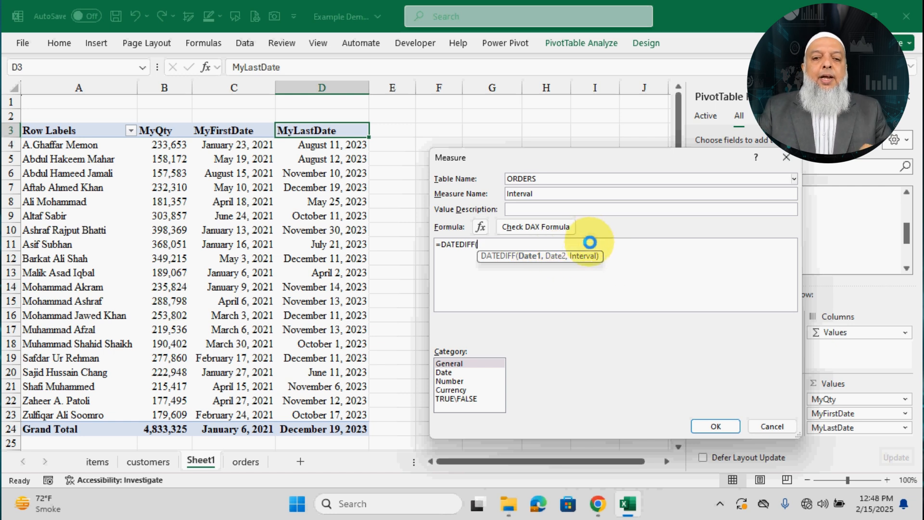
{"action": "type", "text": "my"}
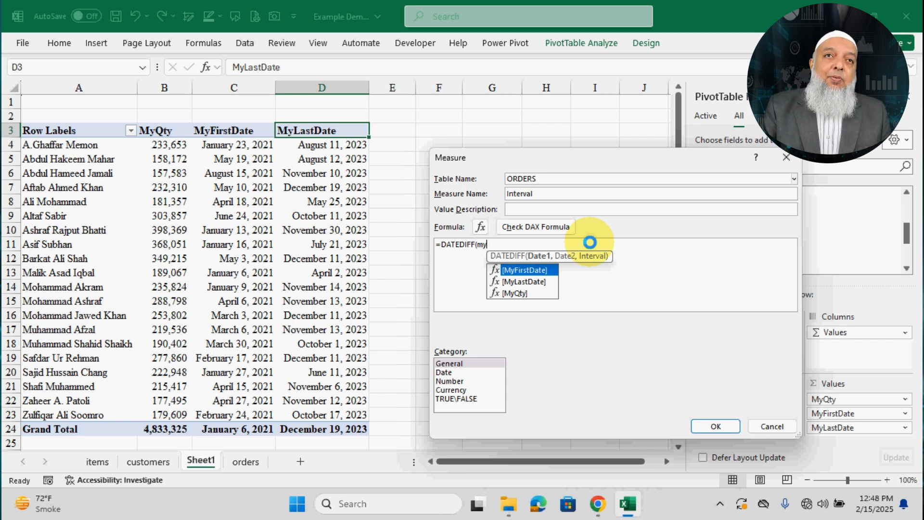
{"action": "key", "text": "Tab"}
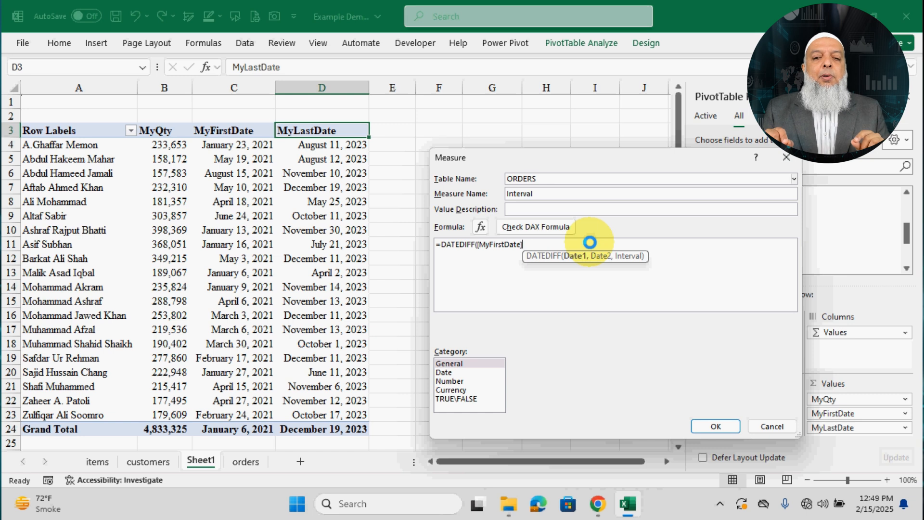
Complete the formula as =DATEDIFF([MyFirstDate],[MyLastDate],WEEK) and check its DAX syntax.
{"action": "left_click_drag", "start_coordinate": [580, 242], "coordinate": [530, 242]}
{"action": "type", "text": "my"}
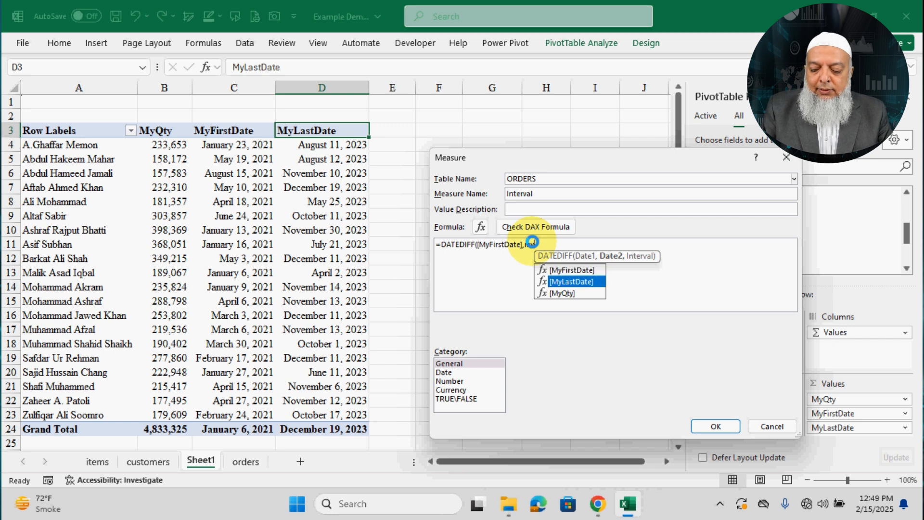
{"action": "key", "text": "Tab"}
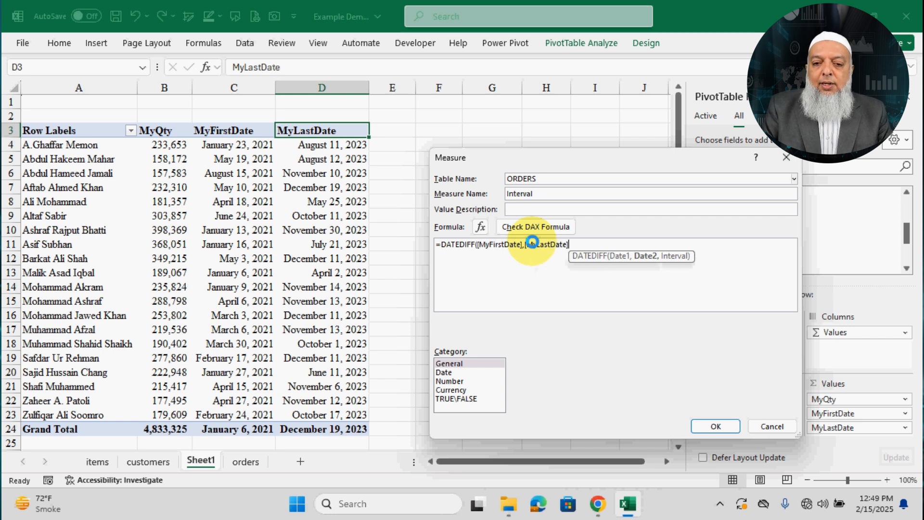
{"action": "type", "text": ","}
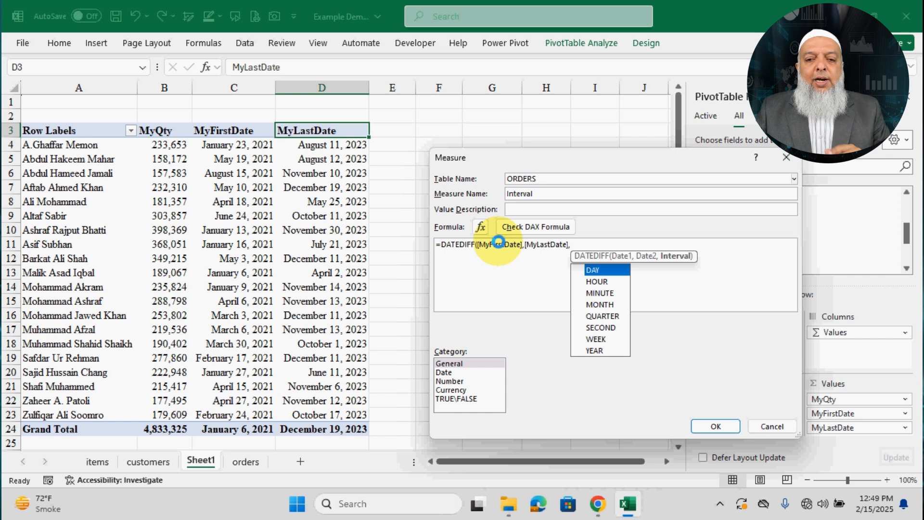
{"action": "double_click", "coordinate": [600, 335]}
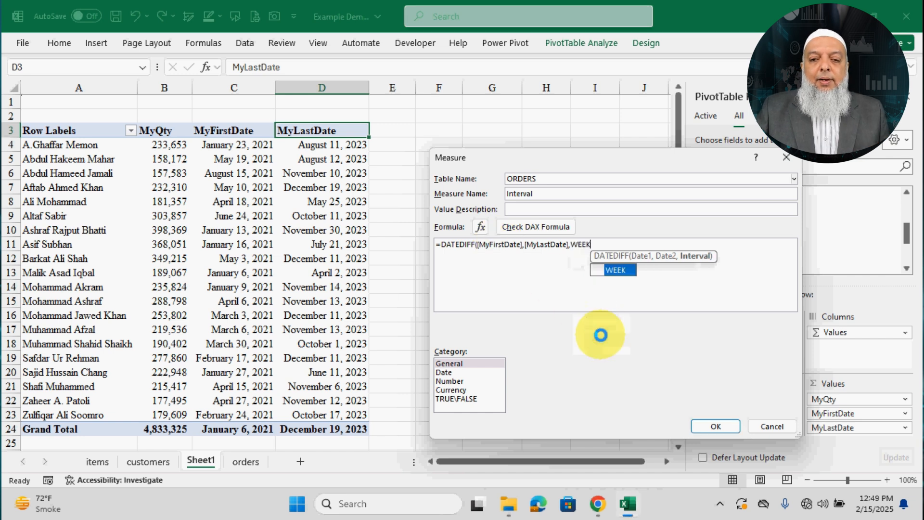
{"action": "type", "text": ")"}
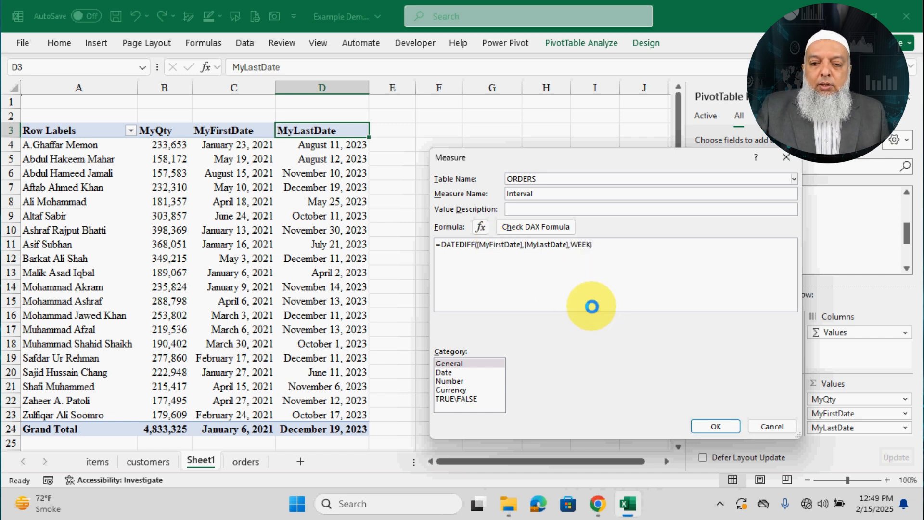
{"action": "left_click", "coordinate": [549, 229]}
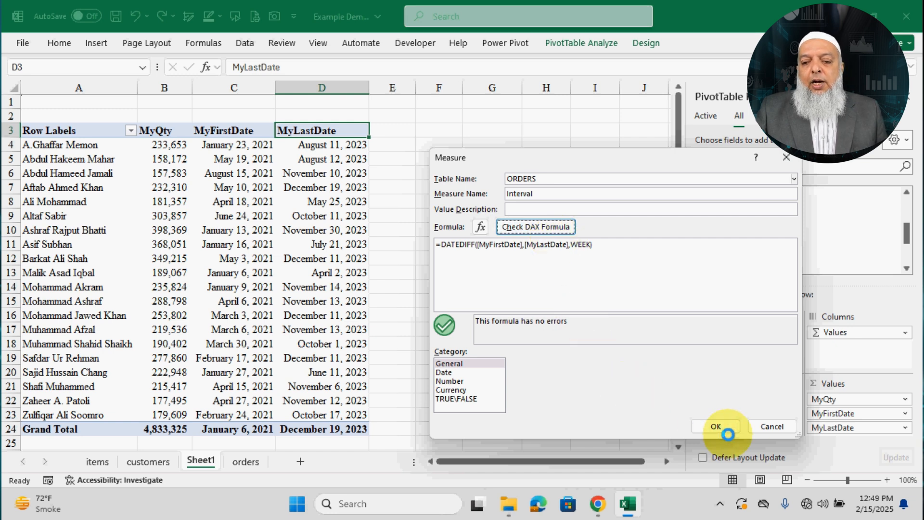
Create the Interval measure and add it to the PivotTable values after MyLastDate.
{"action": "left_click", "coordinate": [728, 433]}
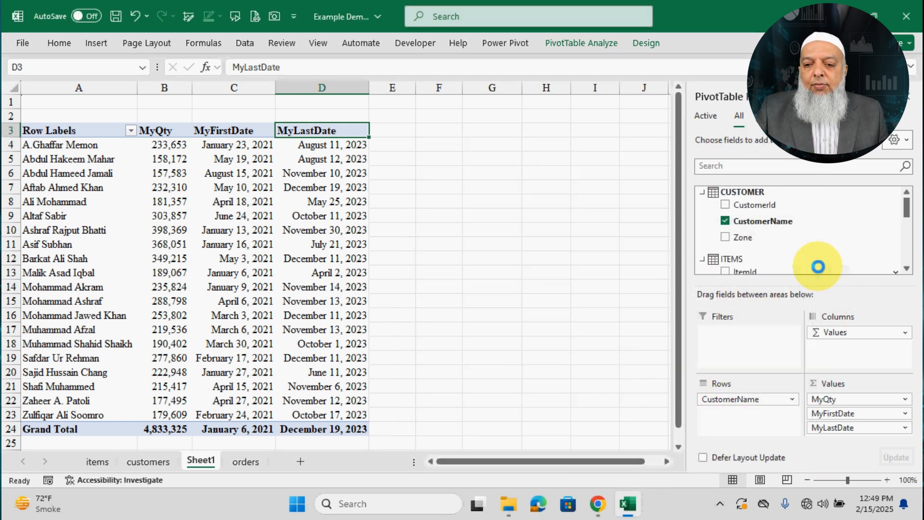
{"action": "left_click_drag", "start_coordinate": [908, 205], "coordinate": [906, 258]}
{"action": "left_click_drag", "start_coordinate": [799, 258], "coordinate": [886, 427]}
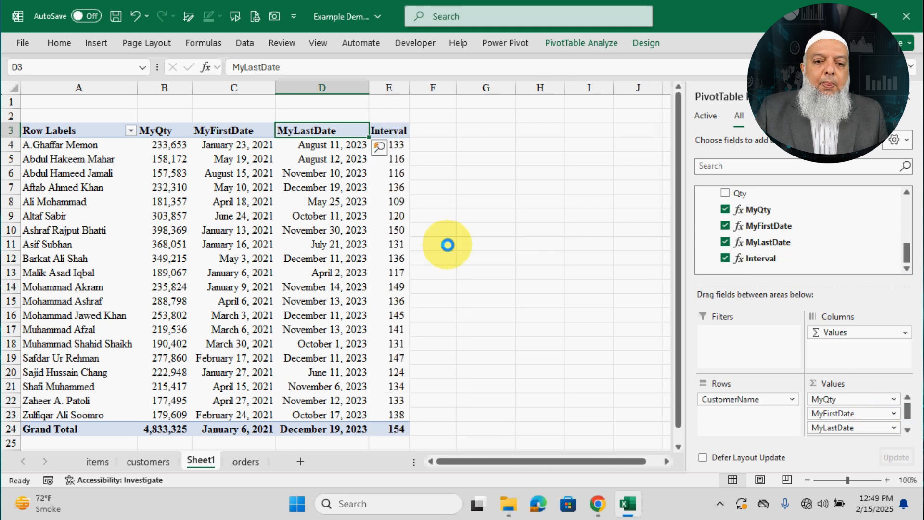
Compare the customers' Interval values with their first and last order dates in columns C and D.
{"action": "left_click", "coordinate": [397, 144]}
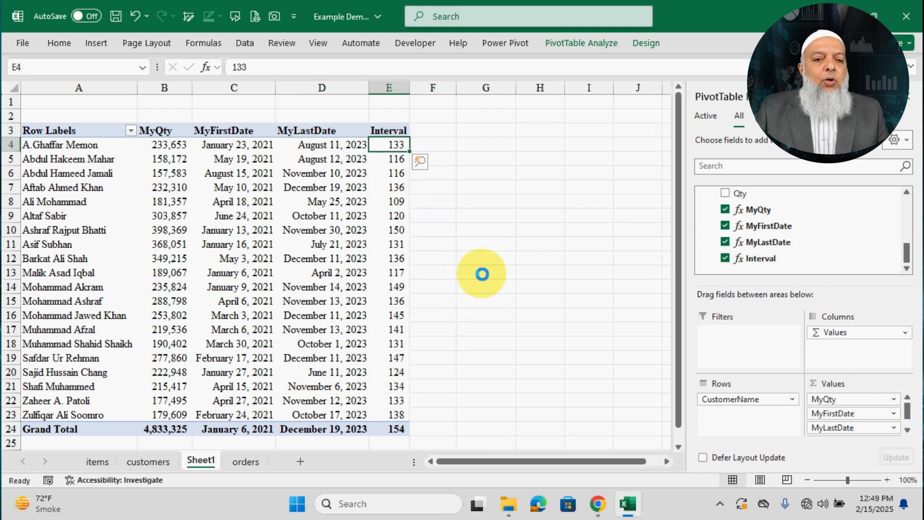
{"action": "scroll", "coordinate": [477, 271], "scroll_direction": "down", "scroll_amount": 1}
{"action": "scroll", "coordinate": [407, 244], "scroll_direction": "up", "scroll_amount": 1}
{"action": "left_click_drag", "start_coordinate": [241, 89], "coordinate": [320, 87]}
{"action": "left_click", "coordinate": [400, 87]}
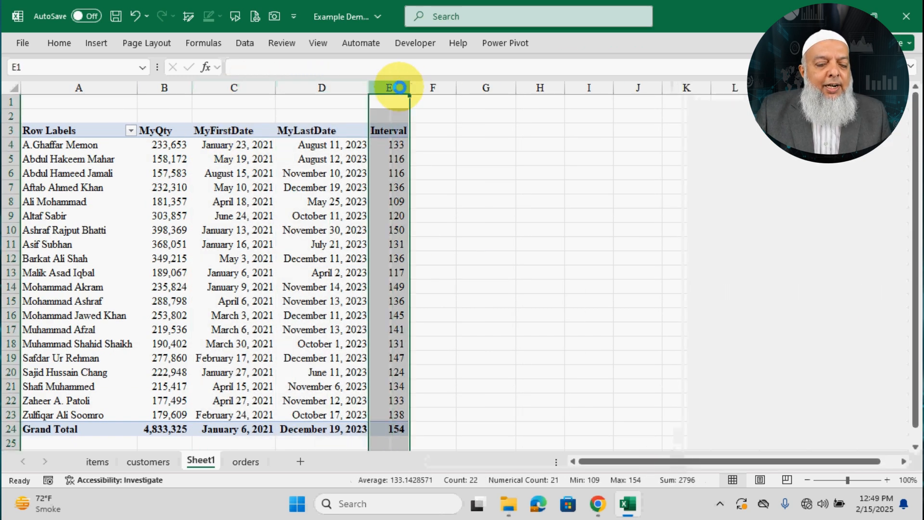
{"action": "left_click", "coordinate": [255, 145]}
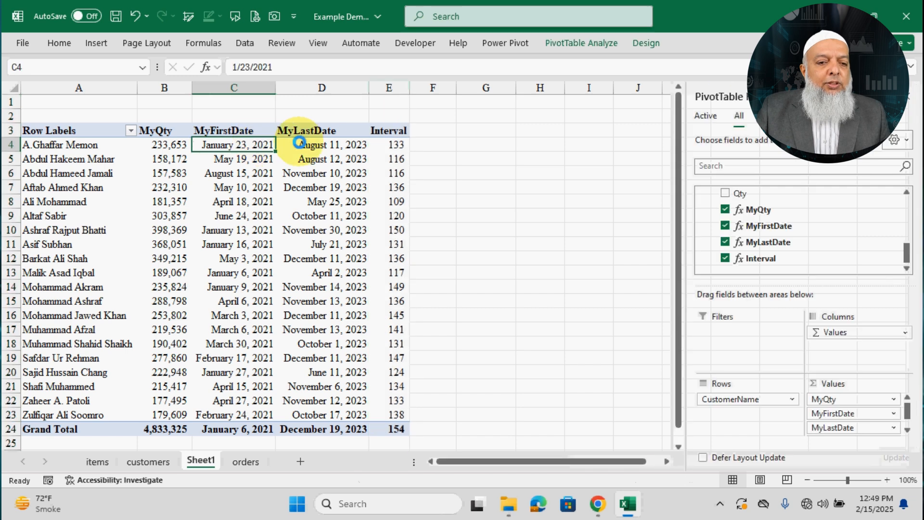
{"action": "left_click", "coordinate": [340, 144]}
Add the ItemName field from the ITEMS table to the PivotTable rows below CustomerName.
{"action": "left_click_drag", "start_coordinate": [907, 249], "coordinate": [904, 197]}
{"action": "scroll", "coordinate": [784, 241], "scroll_direction": "down", "scroll_amount": 1}
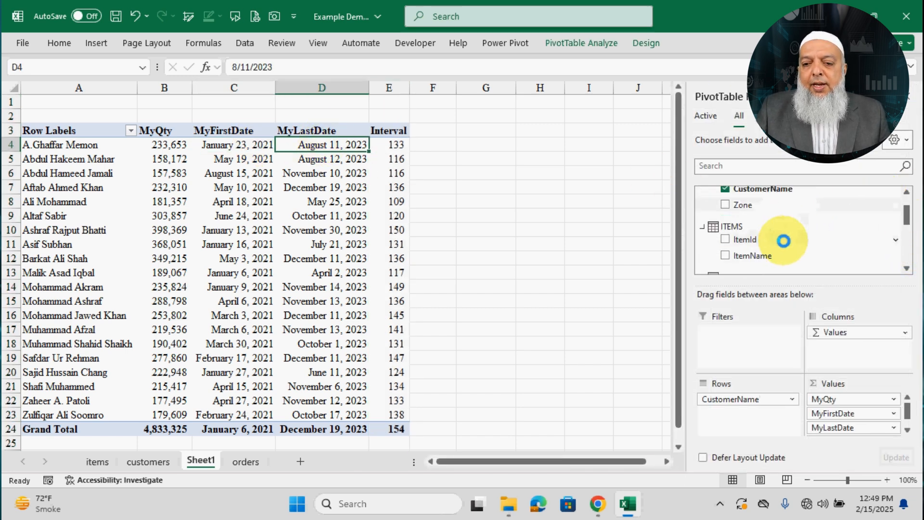
{"action": "scroll", "coordinate": [784, 241], "scroll_direction": "down", "scroll_amount": 1}
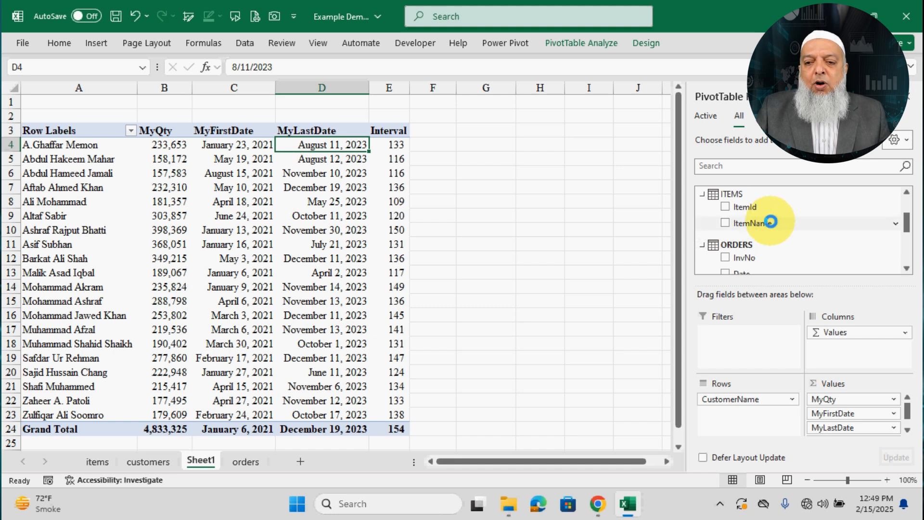
{"action": "left_click_drag", "start_coordinate": [769, 227], "coordinate": [748, 414]}
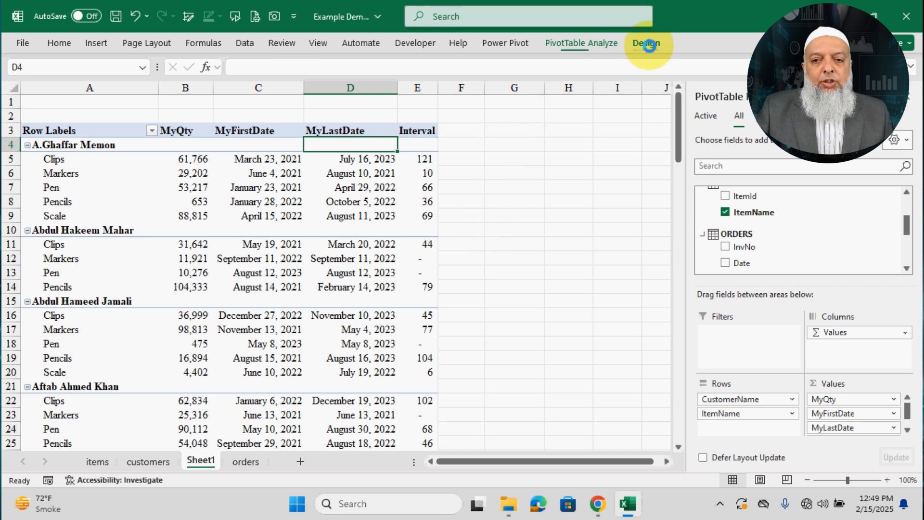
Change the PivotTable's report layout to Tabular Form.
{"action": "left_click", "coordinate": [646, 43]}
{"action": "left_click", "coordinate": [110, 92]}
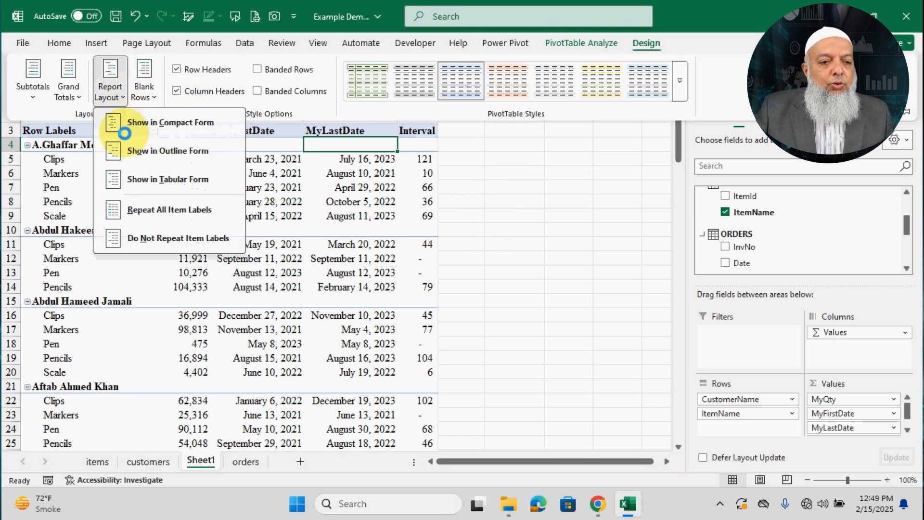
{"action": "left_click", "coordinate": [144, 185]}
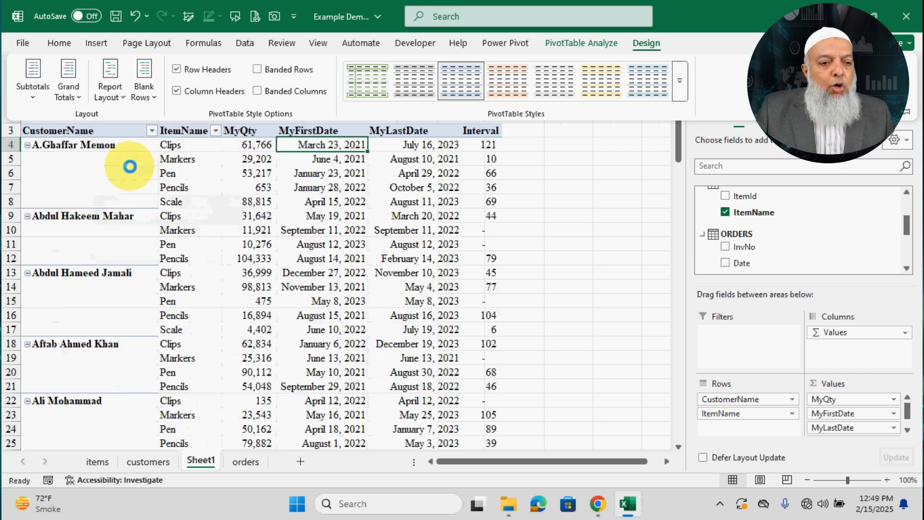
{"action": "left_click", "coordinate": [34, 91]}
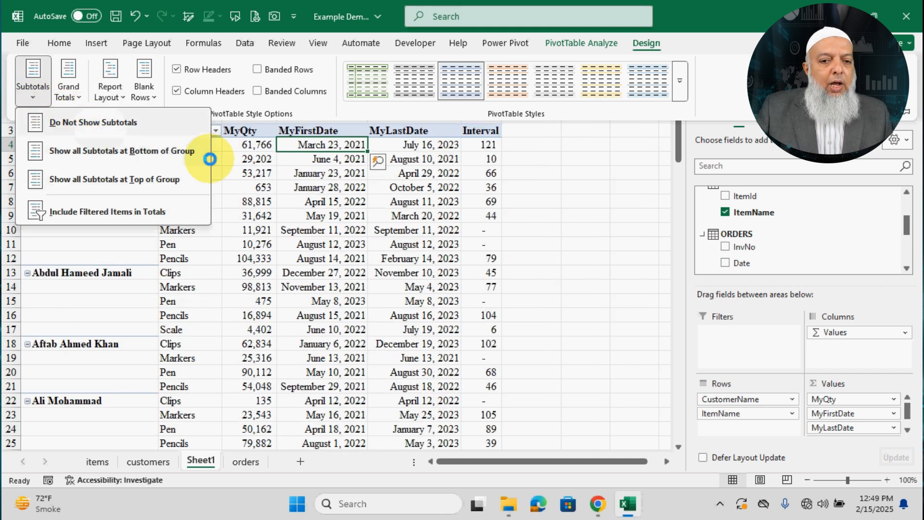
{"action": "left_click", "coordinate": [310, 176]}
{"action": "left_click", "coordinate": [322, 190]}
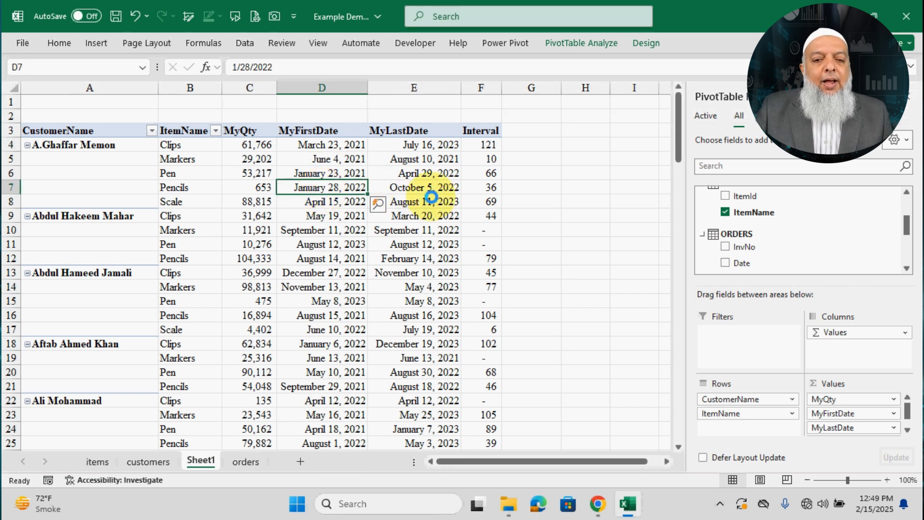
Autofit all of the sheet's column widths so the dates fit at 85% zoom.
{"action": "scroll", "coordinate": [457, 198], "scroll_direction": "down", "scroll_amount": 1, "text": "ctrl"}
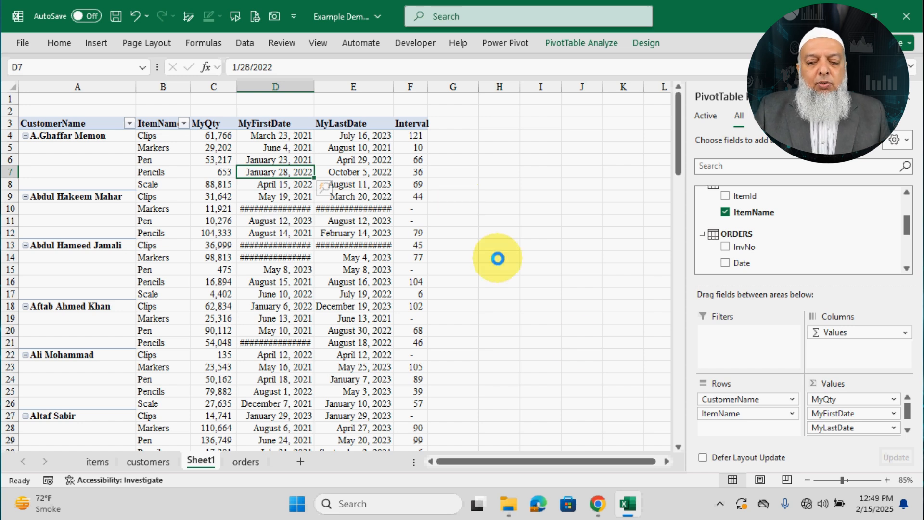
{"action": "left_click", "coordinate": [14, 88]}
{"action": "double_click", "coordinate": [135, 87]}
{"action": "left_click", "coordinate": [298, 202]}
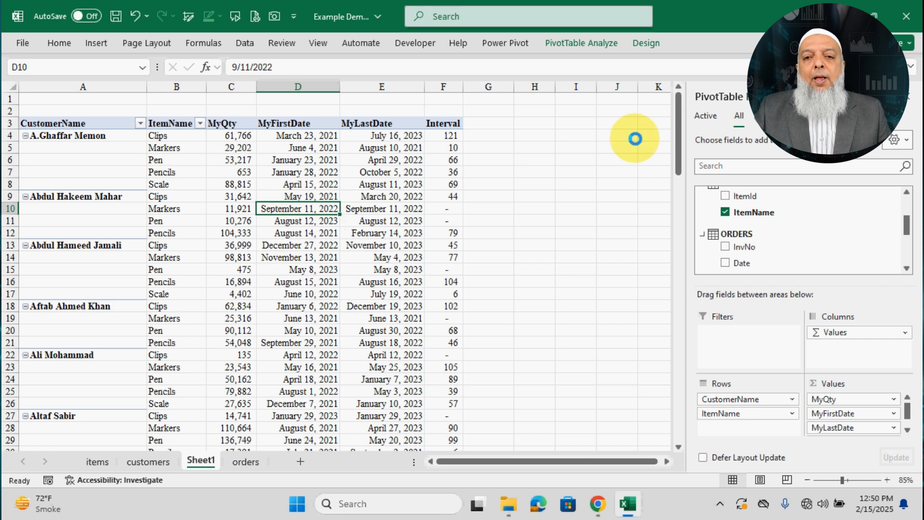
Try to insert a slicer for the CUSTOMER table's Zone field and place it beside the PivotTable.
{"action": "left_click", "coordinate": [646, 42]}
{"action": "left_click", "coordinate": [601, 43]}
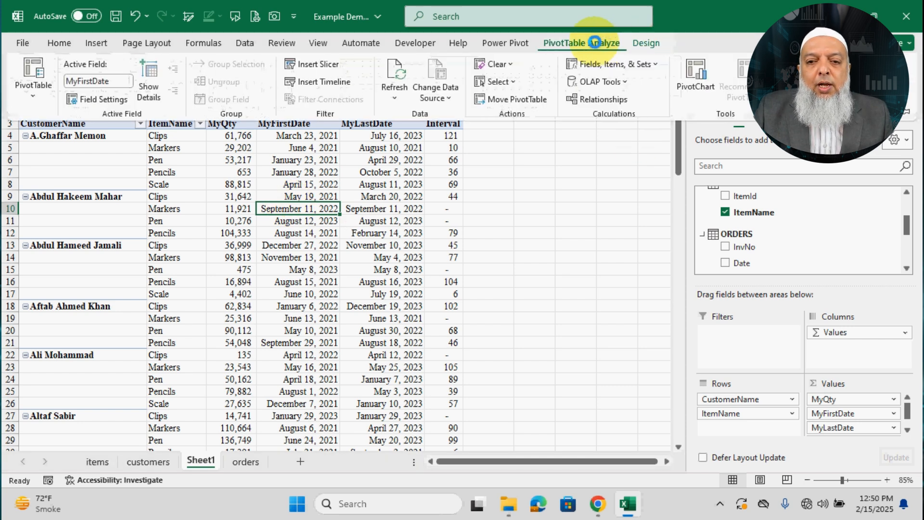
{"action": "left_click", "coordinate": [310, 62]}
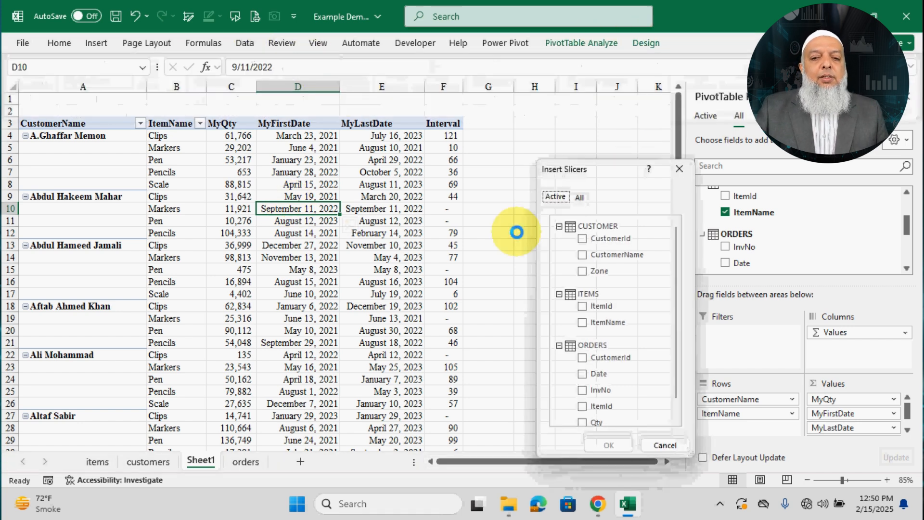
{"action": "mouse_move", "coordinate": [671, 289]}
{"action": "left_mouse_down"}
{"action": "mouse_move", "coordinate": [676, 318]}
{"action": "mouse_move", "coordinate": [670, 295]}
{"action": "left_mouse_up"}
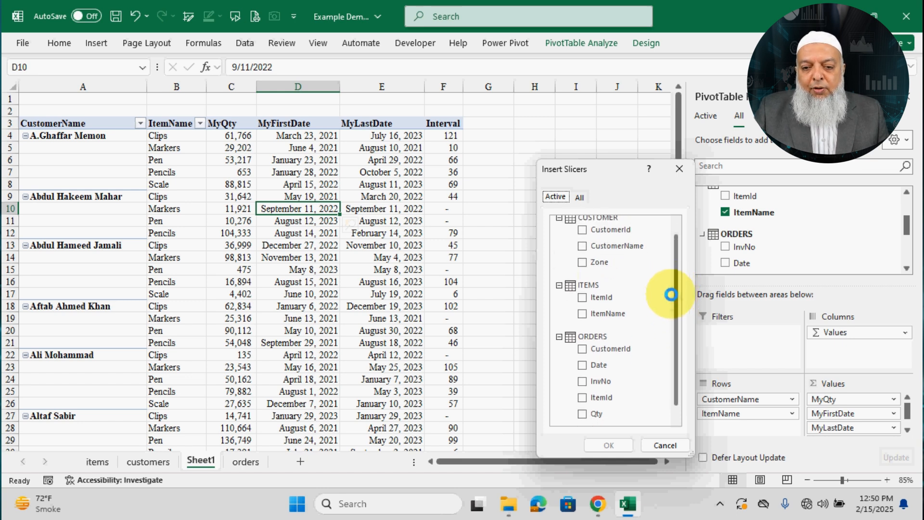
{"action": "left_click", "coordinate": [581, 270]}
{"action": "left_click", "coordinate": [608, 442]}
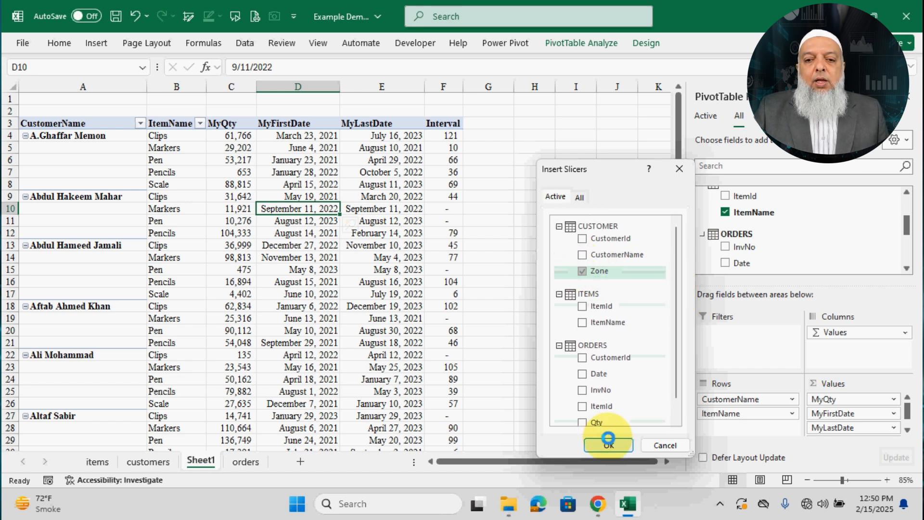
{"action": "left_click_drag", "start_coordinate": [363, 206], "coordinate": [524, 132]}
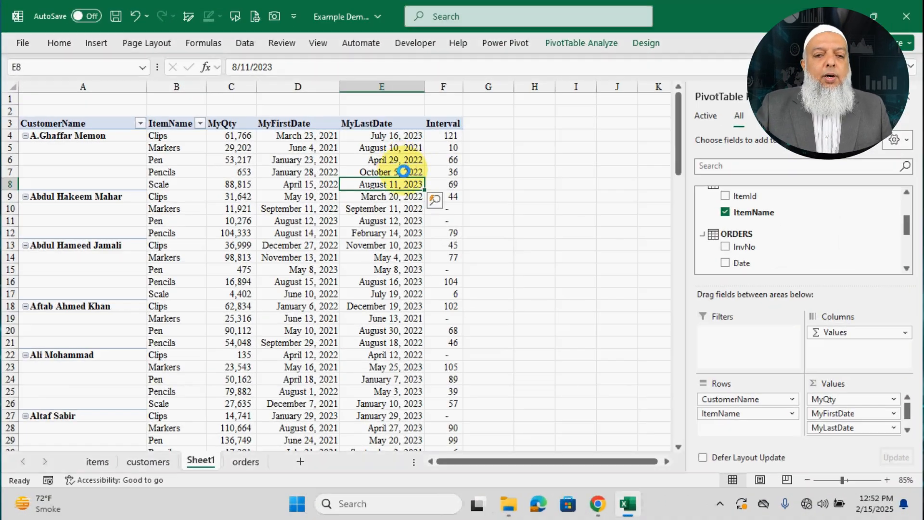
Examine the PivotTable's ItemName, MyQty, MyFirstDate, MyLastDate and Interval columns for each customer and item.
{"action": "mouse_move", "coordinate": [404, 171]}
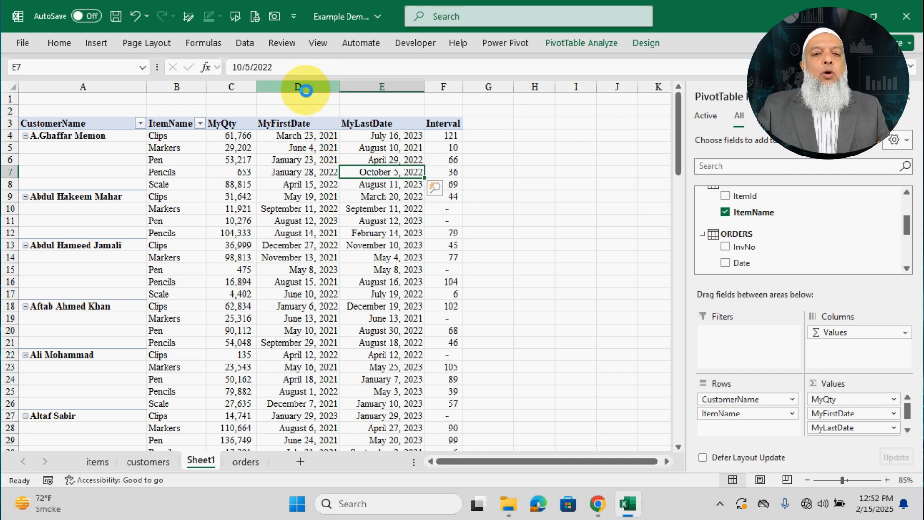
{"action": "left_click", "coordinate": [236, 86]}
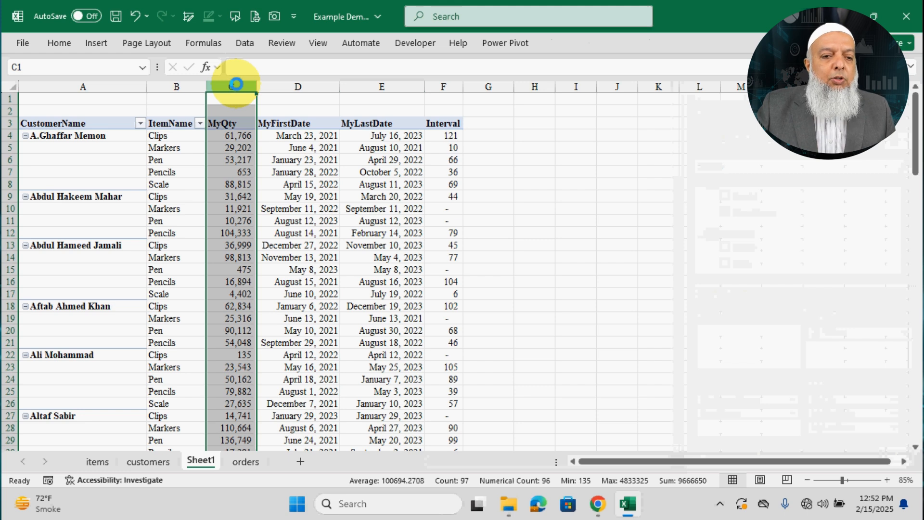
{"action": "left_click", "coordinate": [298, 86]}
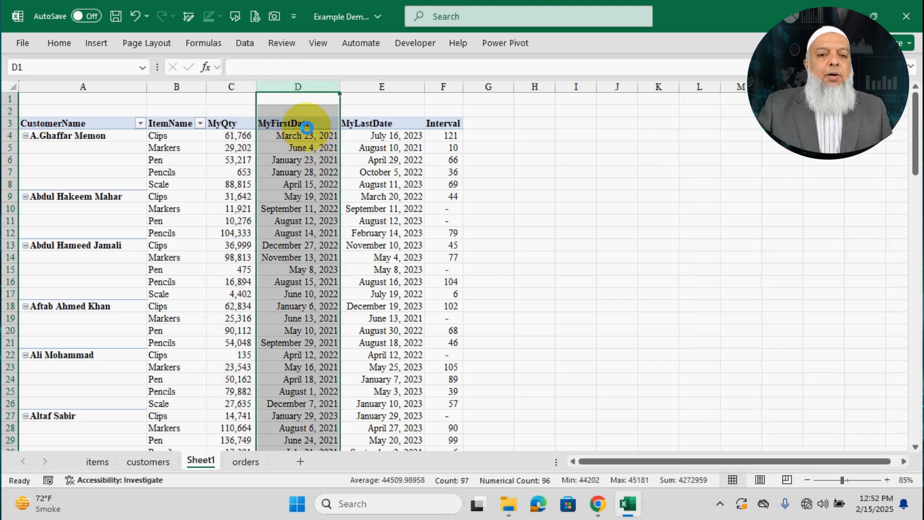
{"action": "left_click", "coordinate": [306, 126]}
{"action": "mouse_move", "coordinate": [333, 153]}
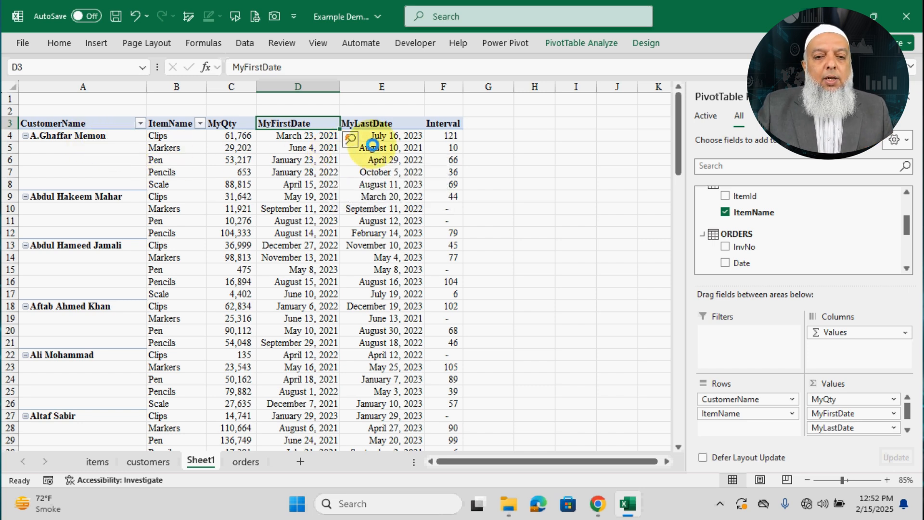
{"action": "left_click", "coordinate": [383, 136]}
{"action": "mouse_move", "coordinate": [384, 137]}
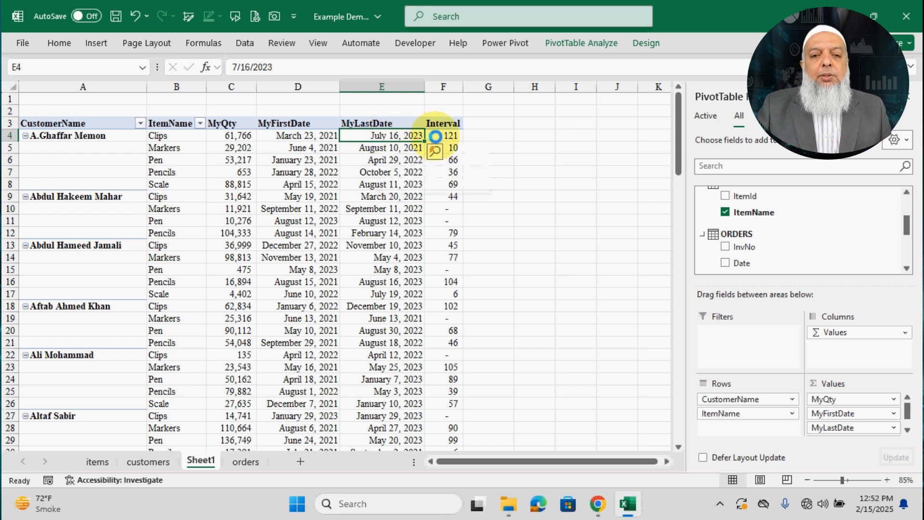
{"action": "left_click_drag", "start_coordinate": [384, 87], "coordinate": [300, 86]}
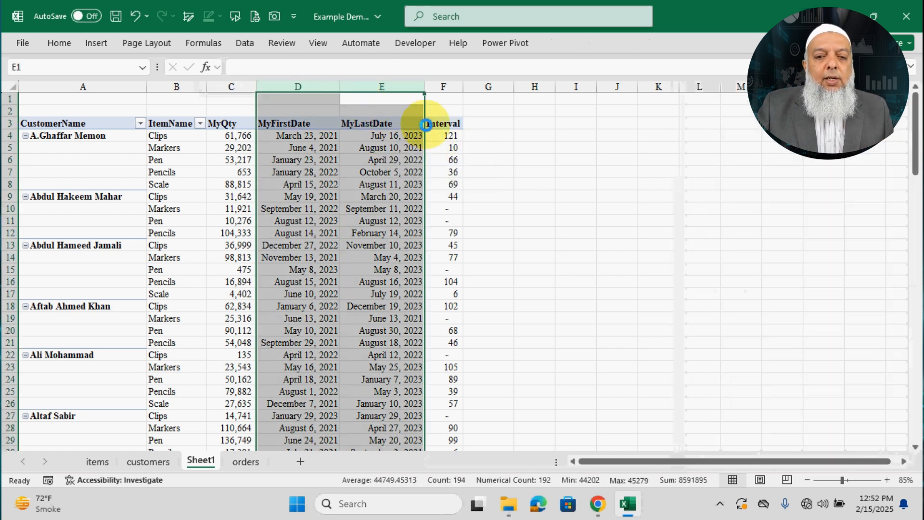
{"action": "left_click", "coordinate": [460, 140]}
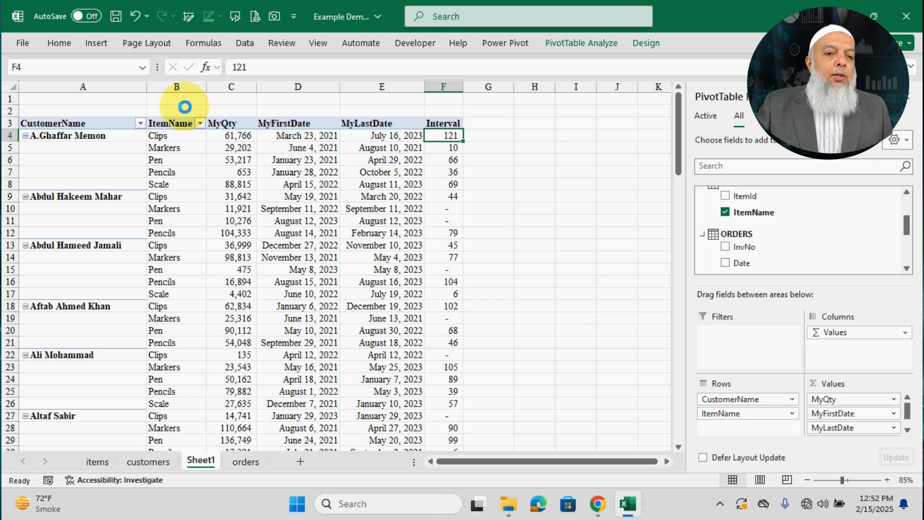
{"action": "left_click", "coordinate": [184, 87]}
{"action": "left_click", "coordinate": [190, 135]}
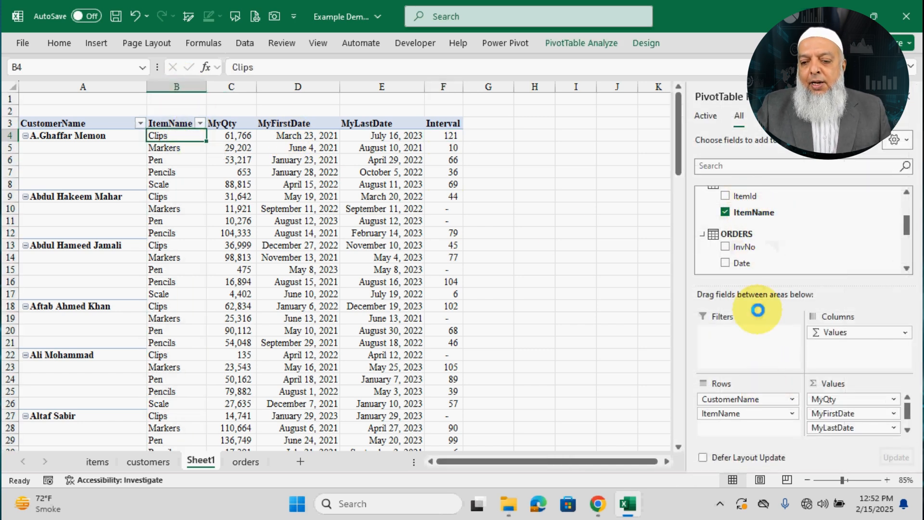
Remove the ItemName field from the PivotTable rows and add it back below CustomerName.
{"action": "left_click_drag", "start_coordinate": [762, 416], "coordinate": [613, 264]}
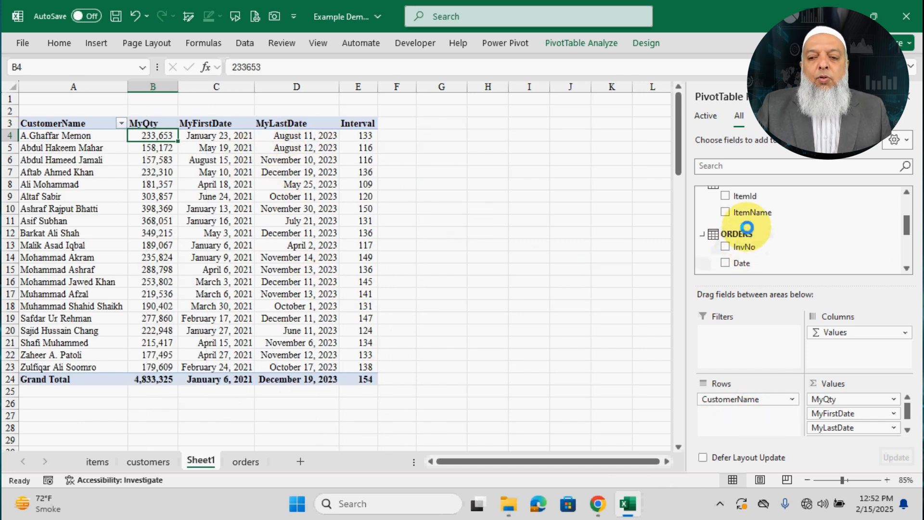
{"action": "left_click_drag", "start_coordinate": [776, 219], "coordinate": [770, 417]}
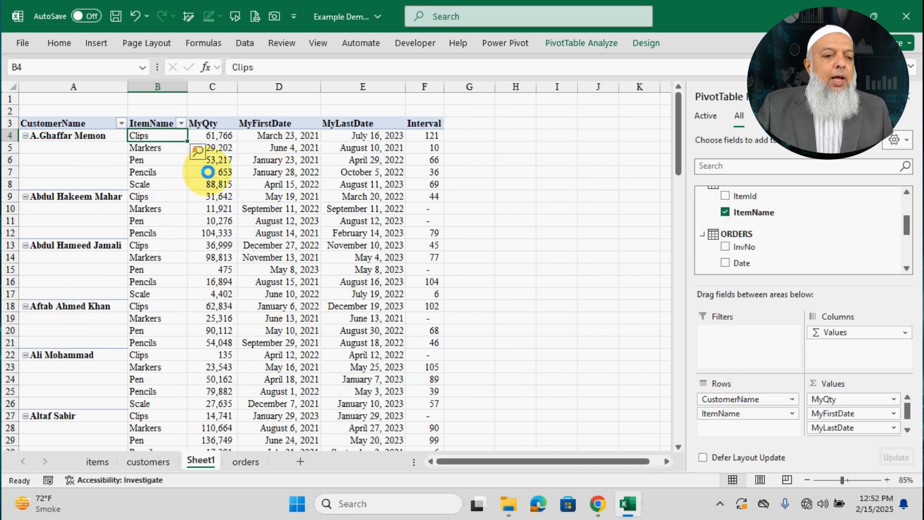
Show all of the PivotTable's subtotals at the bottom of each customer group.
{"action": "left_click", "coordinate": [647, 43]}
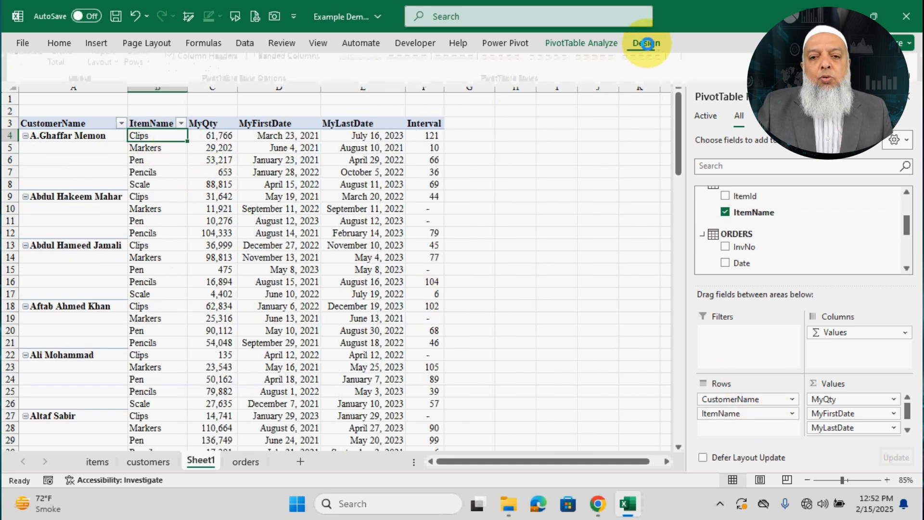
{"action": "left_click", "coordinate": [605, 41]}
{"action": "left_click", "coordinate": [646, 42]}
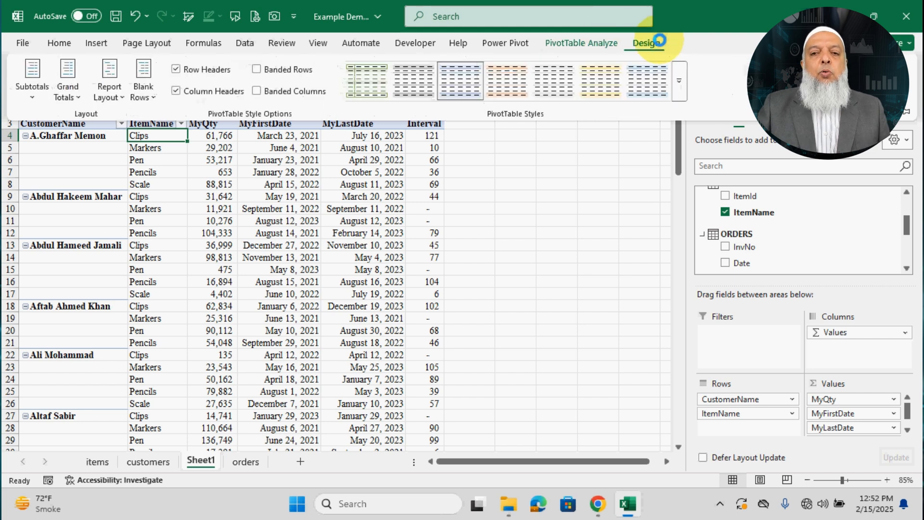
{"action": "left_click", "coordinate": [42, 76]}
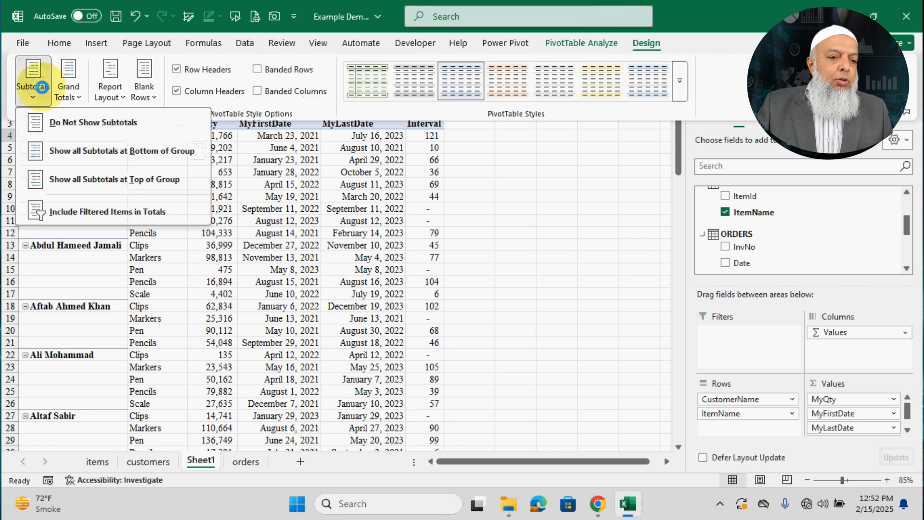
{"action": "left_click", "coordinate": [57, 152]}
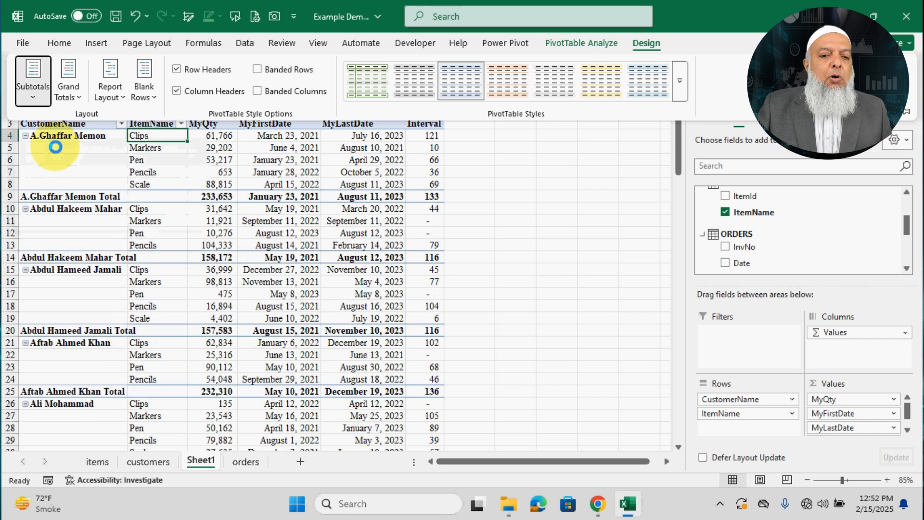
{"action": "left_click", "coordinate": [507, 234]}
Examine the first customer's item rows with their quantities, first and last dates, and intervals at 100% zoom.
{"action": "scroll", "coordinate": [509, 232], "scroll_direction": "up", "scroll_amount": 1, "text": "ctrl"}
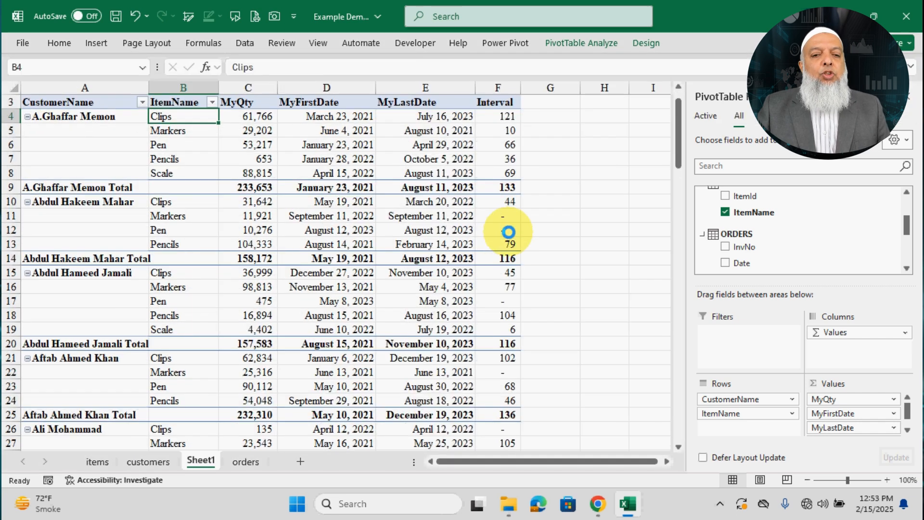
{"action": "scroll", "coordinate": [512, 233], "scroll_direction": "up", "scroll_amount": 1}
{"action": "left_click_drag", "start_coordinate": [89, 145], "coordinate": [510, 212]}
{"action": "left_click_drag", "start_coordinate": [196, 144], "coordinate": [188, 197]}
{"action": "left_click_drag", "start_coordinate": [343, 133], "coordinate": [471, 165]}
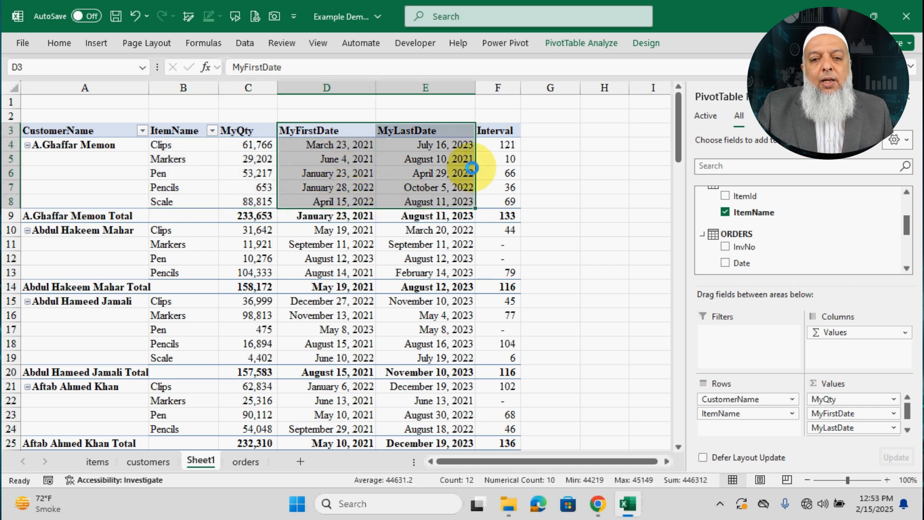
{"action": "left_click", "coordinate": [501, 134]}
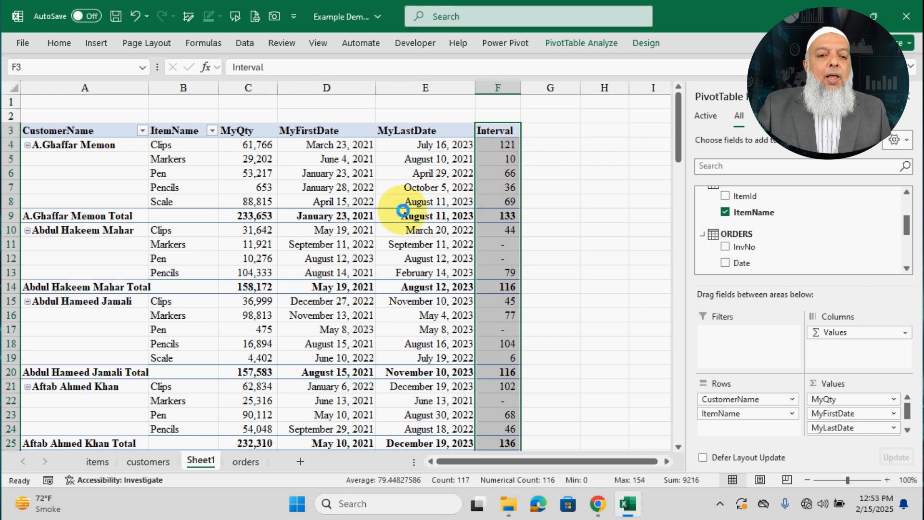
Compare the first customer's subtotal quantity, first date, last date and interval with the item rows above it.
{"action": "left_click", "coordinate": [117, 215]}
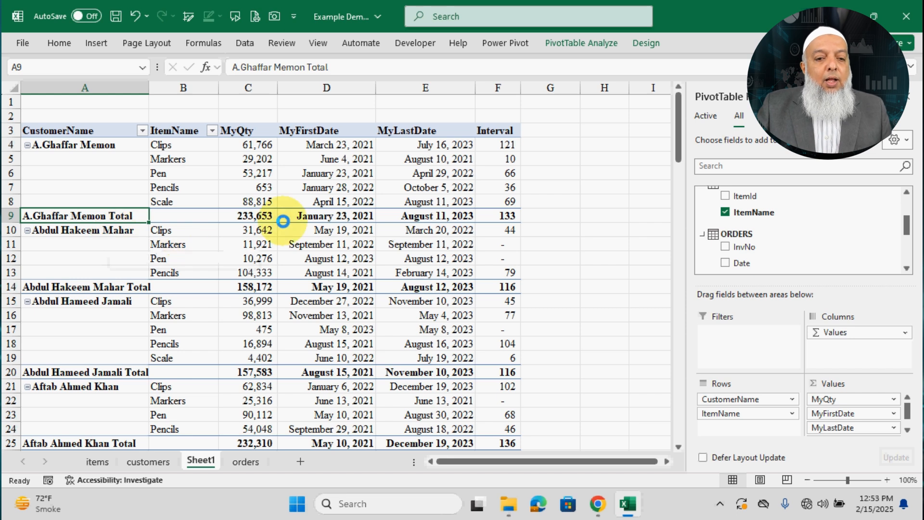
{"action": "left_click", "coordinate": [255, 215]}
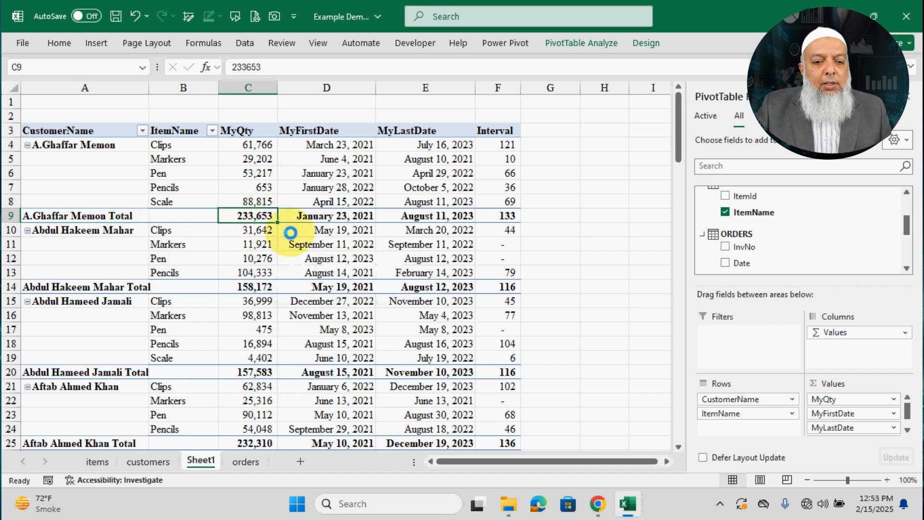
{"action": "left_click", "coordinate": [308, 215]}
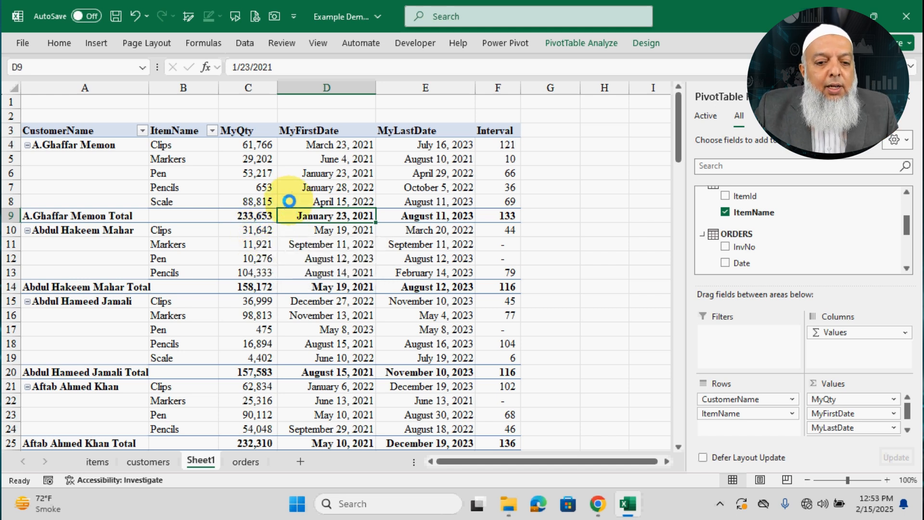
{"action": "left_click_drag", "start_coordinate": [299, 174], "coordinate": [161, 175]}
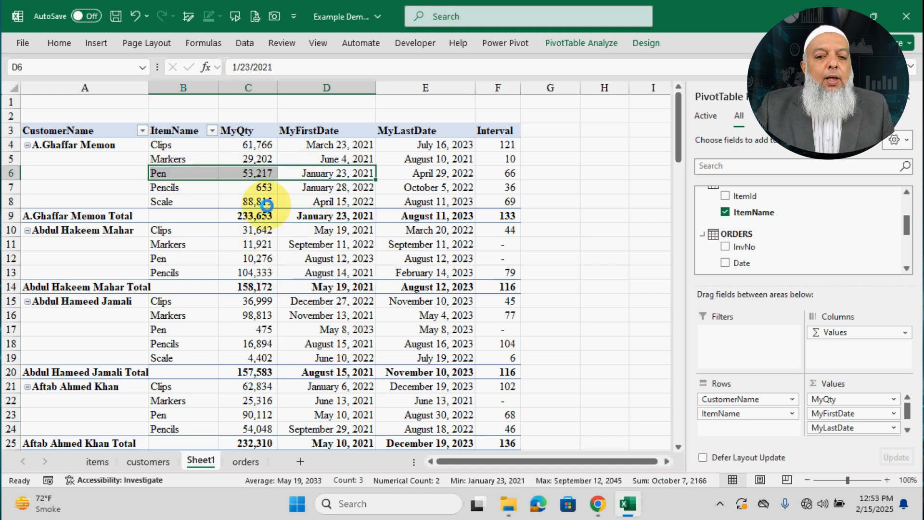
{"action": "left_click", "coordinate": [407, 216]}
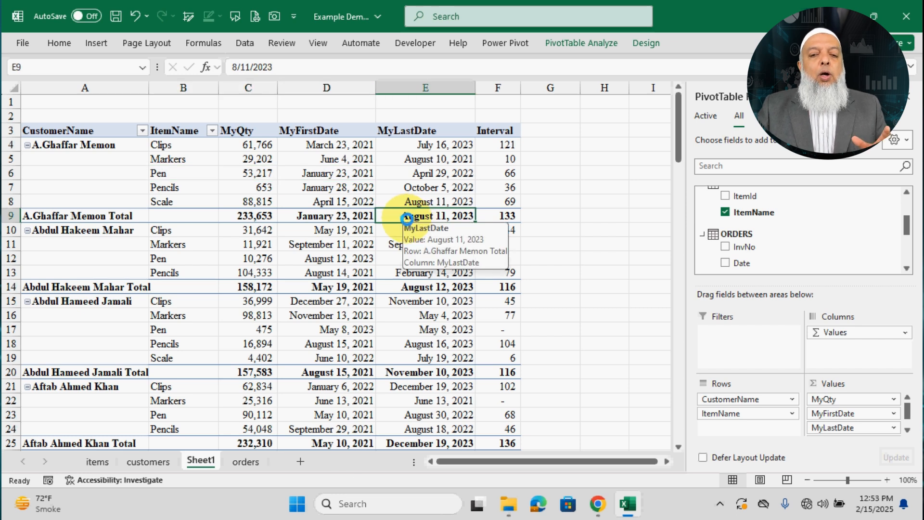
{"action": "left_click", "coordinate": [510, 219]}
{"action": "mouse_move", "coordinate": [516, 228]}
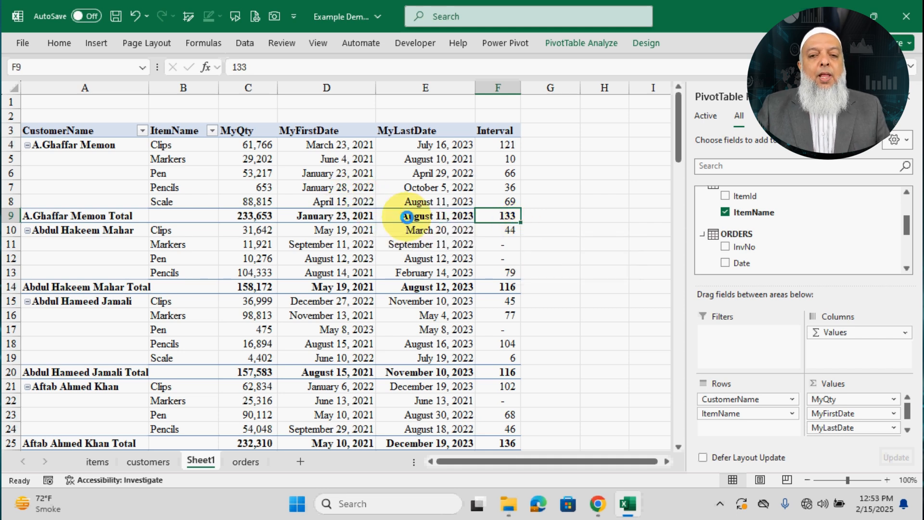
{"action": "left_click", "coordinate": [462, 175]}
{"action": "left_click", "coordinate": [414, 199]}
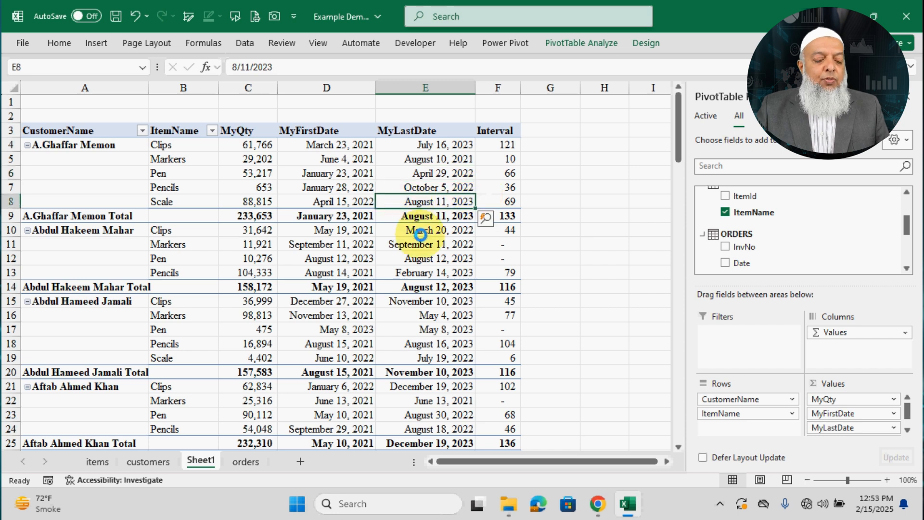
Return the sheet to 85% zoom and insert a slicer for the CUSTOMER table's Zone field.
{"action": "scroll", "coordinate": [420, 235], "scroll_direction": "down", "scroll_amount": 1, "text": "ctrl"}
{"action": "left_click", "coordinate": [583, 44]}
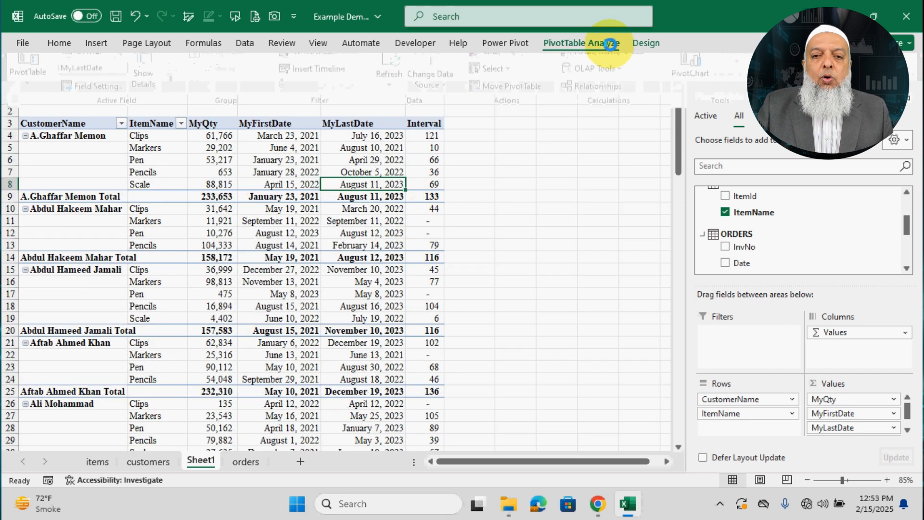
{"action": "left_click", "coordinate": [325, 64]}
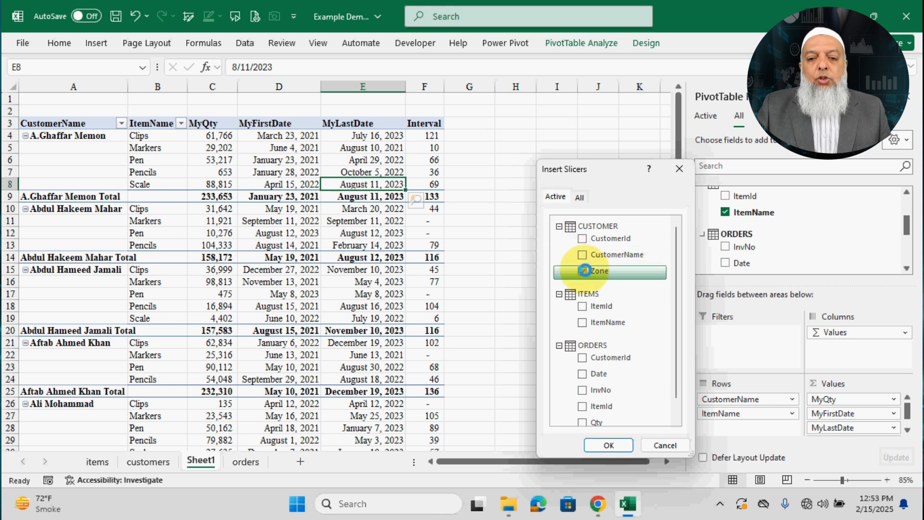
{"action": "left_click", "coordinate": [584, 271]}
{"action": "left_click_drag", "start_coordinate": [599, 167], "coordinate": [560, 97]}
{"action": "left_click", "coordinate": [566, 376]}
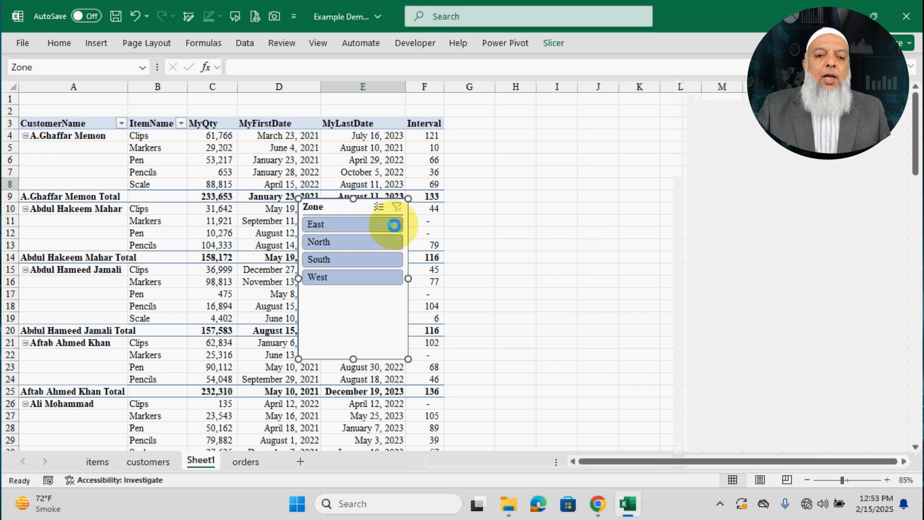
Move the Zone slicer beside the PivotTable's header row and shrink it closely around its four buttons.
{"action": "left_click_drag", "start_coordinate": [336, 207], "coordinate": [501, 126]}
{"action": "left_click_drag", "start_coordinate": [515, 277], "coordinate": [516, 218]}
{"action": "left_click_drag", "start_coordinate": [565, 166], "coordinate": [538, 179]}
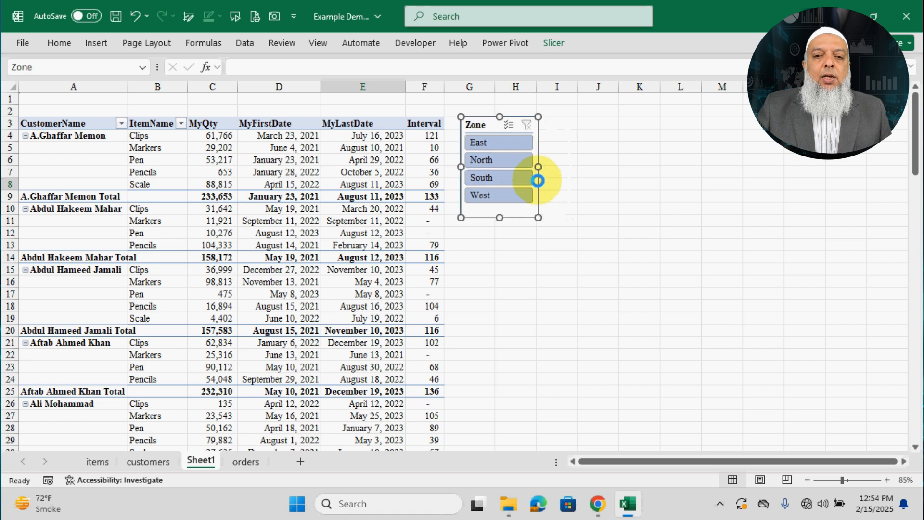
Arrange the Zone slicer's buttons in four columns and resize it into a wide, single-row strip.
{"action": "left_click", "coordinate": [543, 45]}
{"action": "left_click", "coordinate": [760, 60]}
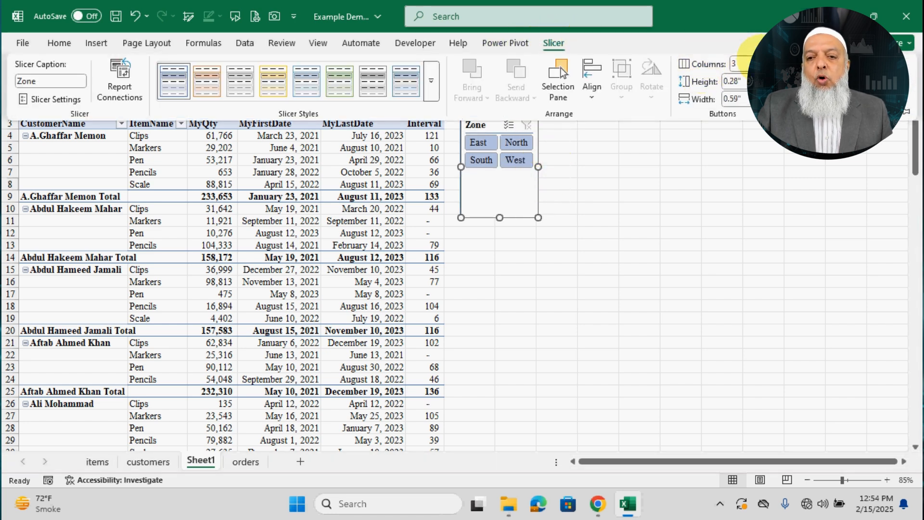
{"action": "left_click", "coordinate": [761, 60]}
{"action": "left_click", "coordinate": [760, 60]}
{"action": "left_click", "coordinate": [501, 164]}
{"action": "left_click_drag", "start_coordinate": [539, 168], "coordinate": [657, 167]}
{"action": "left_click_drag", "start_coordinate": [559, 219], "coordinate": [568, 164]}
{"action": "left_click", "coordinate": [568, 222]}
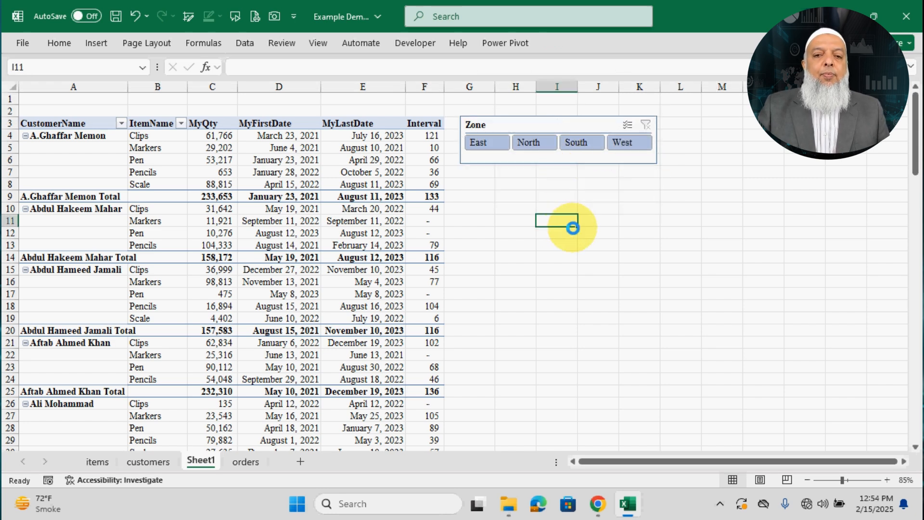
Filter the PivotTable by the East, North, South and West zones in turn, and clear the slicer's filter.
{"action": "left_click", "coordinate": [489, 141]}
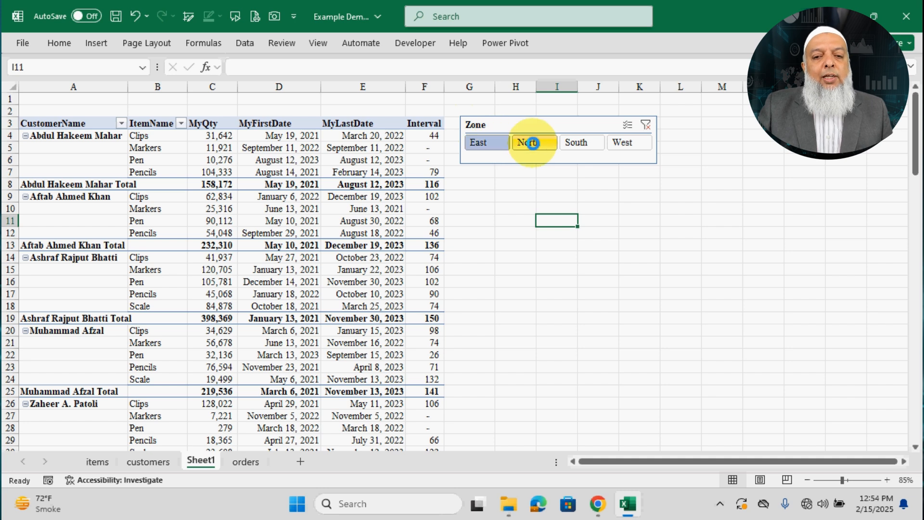
{"action": "left_click", "coordinate": [533, 143]}
{"action": "left_click", "coordinate": [577, 142]}
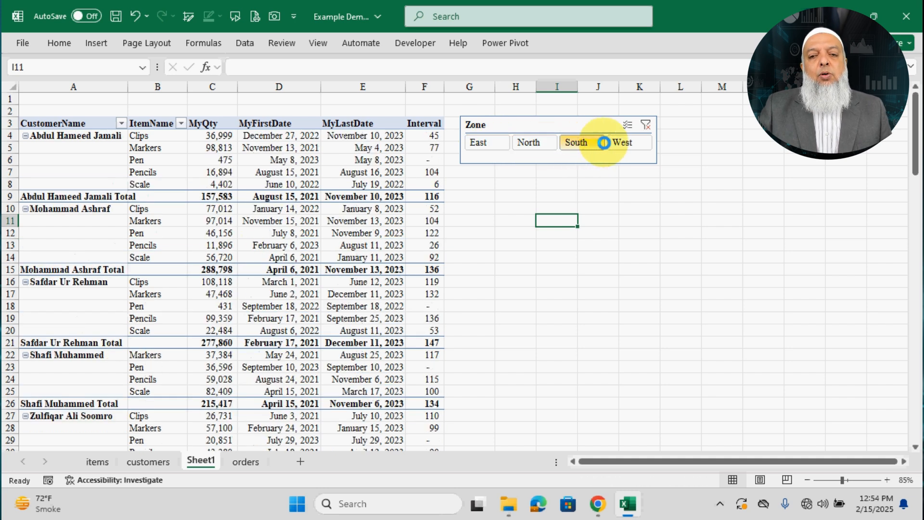
{"action": "left_click", "coordinate": [622, 142]}
{"action": "left_click", "coordinate": [642, 123]}
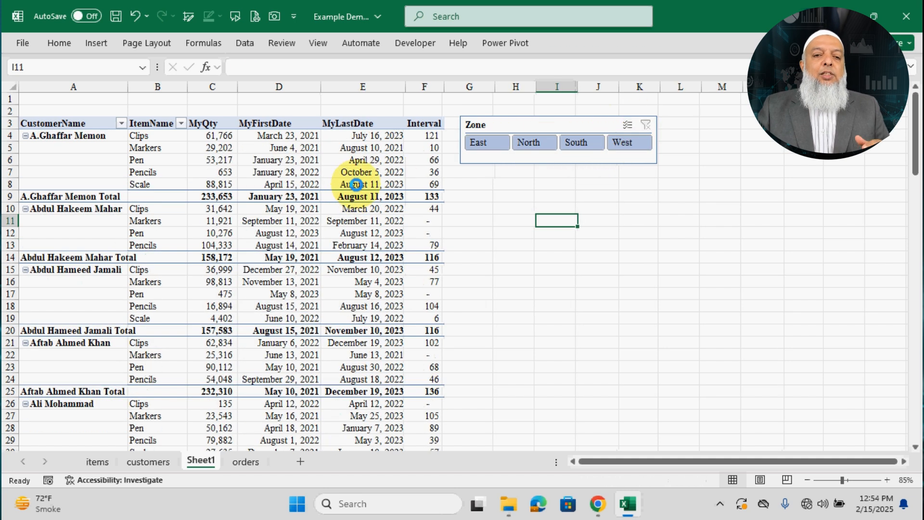
Insert a timeline for the ORDERS table's Date field and place it below the Zone slicer.
{"action": "left_click", "coordinate": [366, 183]}
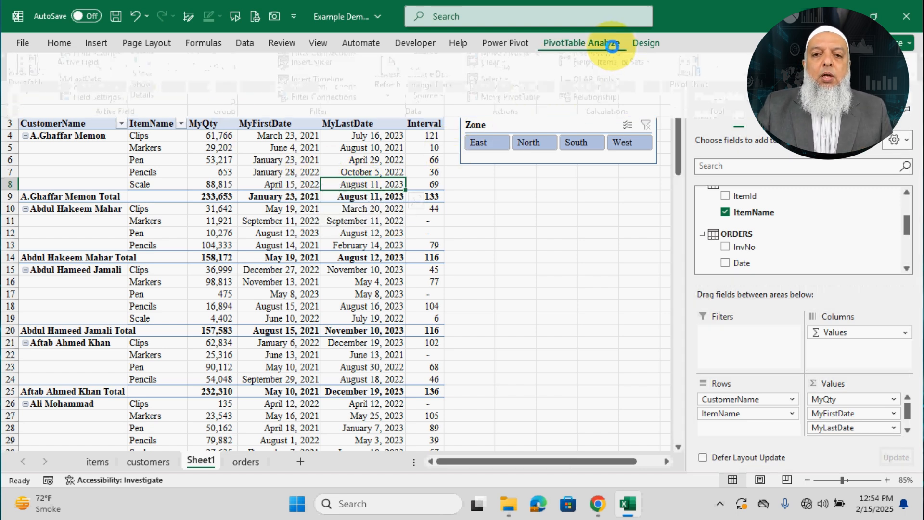
{"action": "left_click", "coordinate": [602, 44]}
{"action": "left_click", "coordinate": [317, 80]}
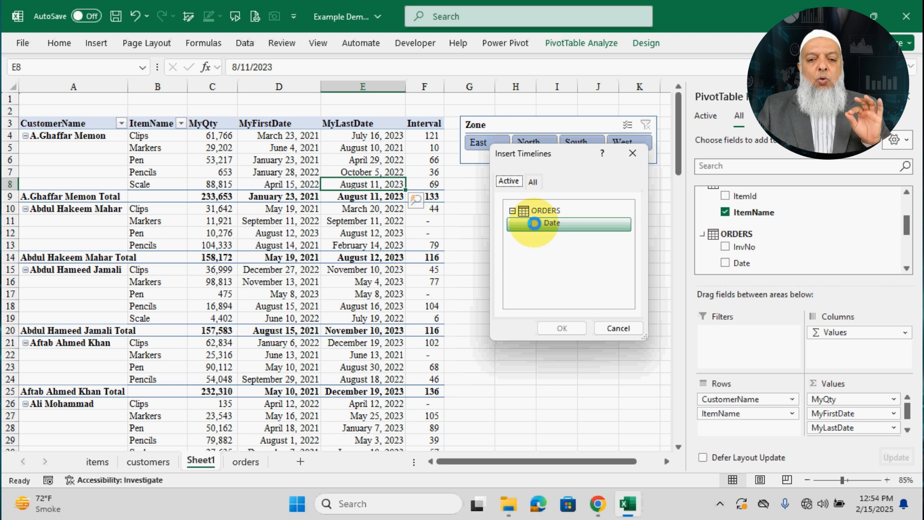
{"action": "left_click", "coordinate": [534, 223]}
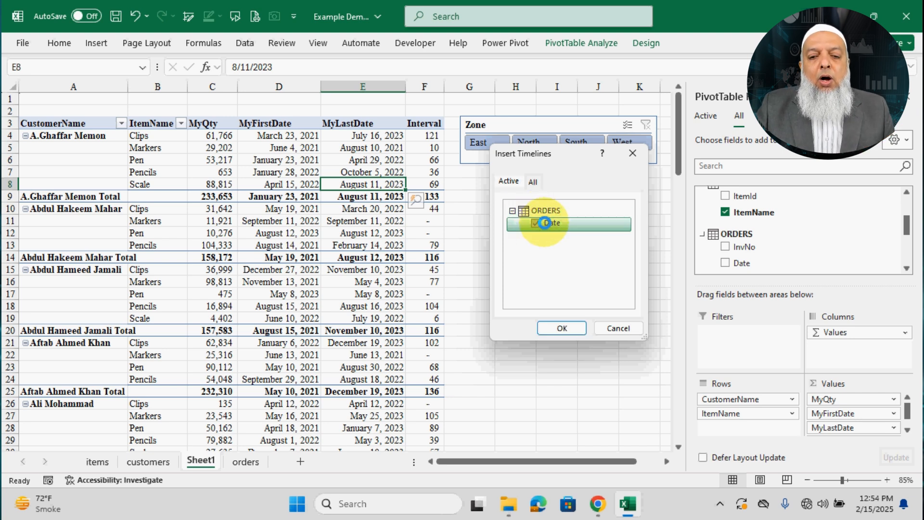
{"action": "left_click", "coordinate": [573, 324]}
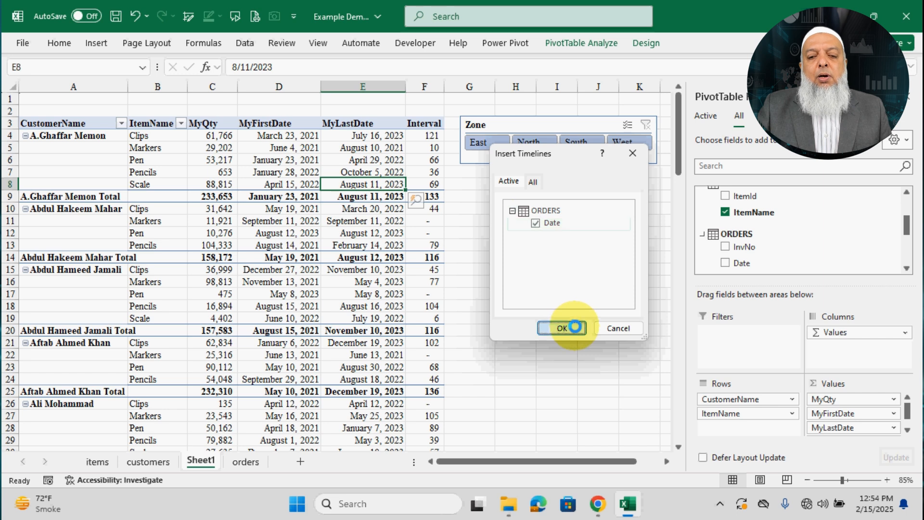
{"action": "left_click_drag", "start_coordinate": [377, 239], "coordinate": [586, 190]}
Set the Date timeline to years, narrow it closely around the year bars, and move it closer under the Zone slicer.
{"action": "left_click", "coordinate": [637, 206]}
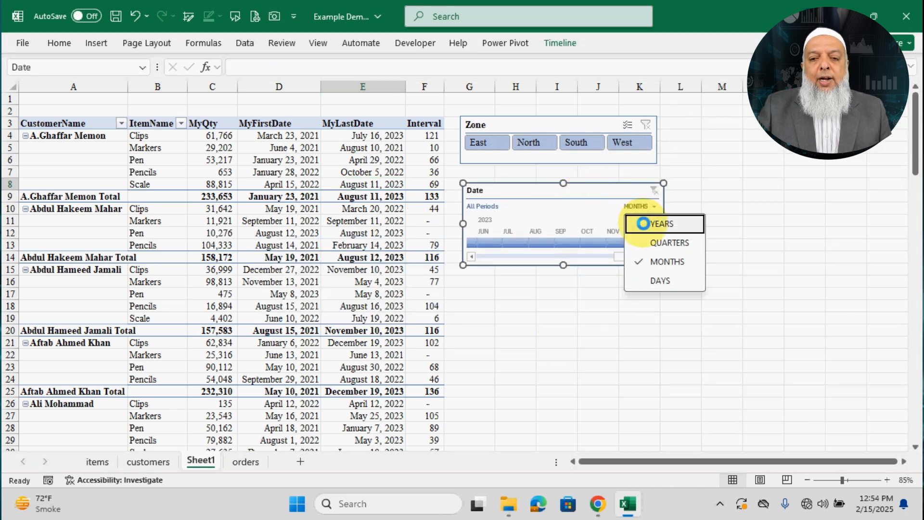
{"action": "left_click", "coordinate": [664, 224]}
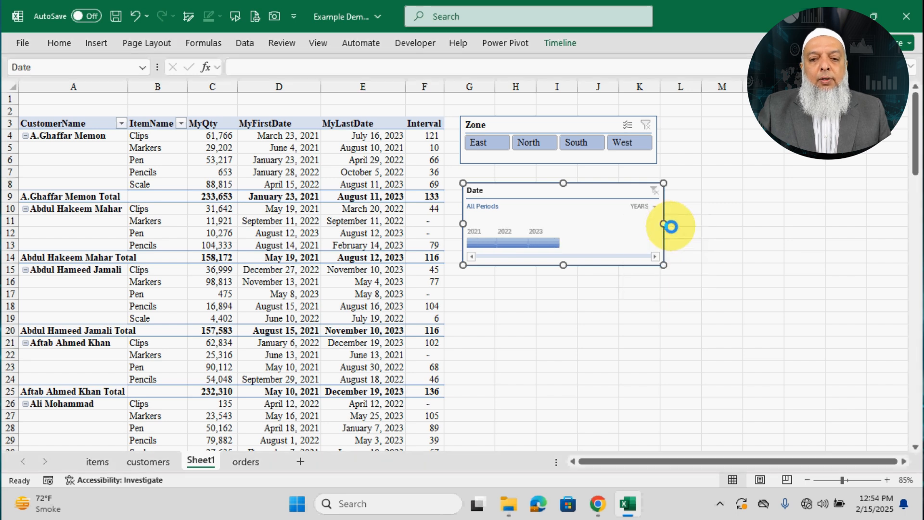
{"action": "left_click_drag", "start_coordinate": [663, 223], "coordinate": [596, 230]}
{"action": "left_click_drag", "start_coordinate": [540, 192], "coordinate": [537, 183]}
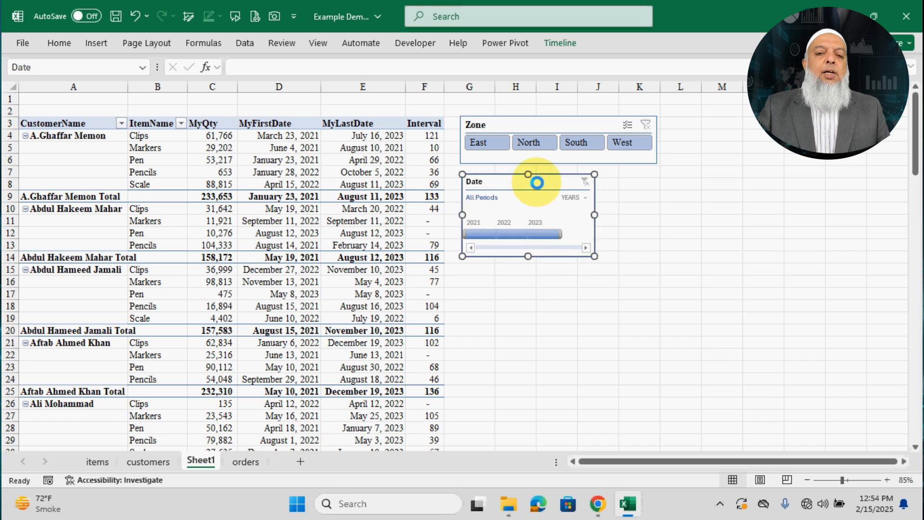
Filter the PivotTable to the year 2021 and the North zone, and inspect the date and Interval columns.
{"action": "left_click", "coordinate": [368, 215]}
{"action": "left_click", "coordinate": [483, 234]}
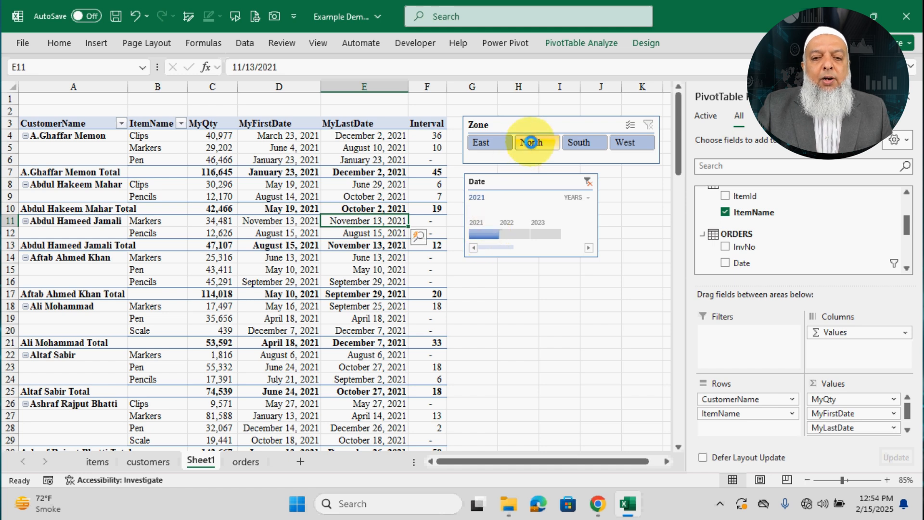
{"action": "left_click", "coordinate": [527, 143]}
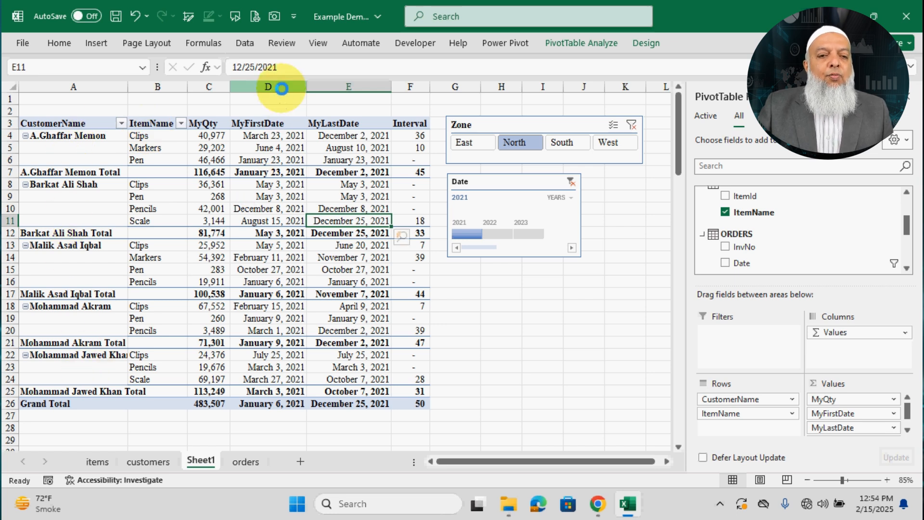
{"action": "left_click", "coordinate": [303, 86]}
{"action": "left_click", "coordinate": [332, 87]}
{"action": "left_click", "coordinate": [410, 86]}
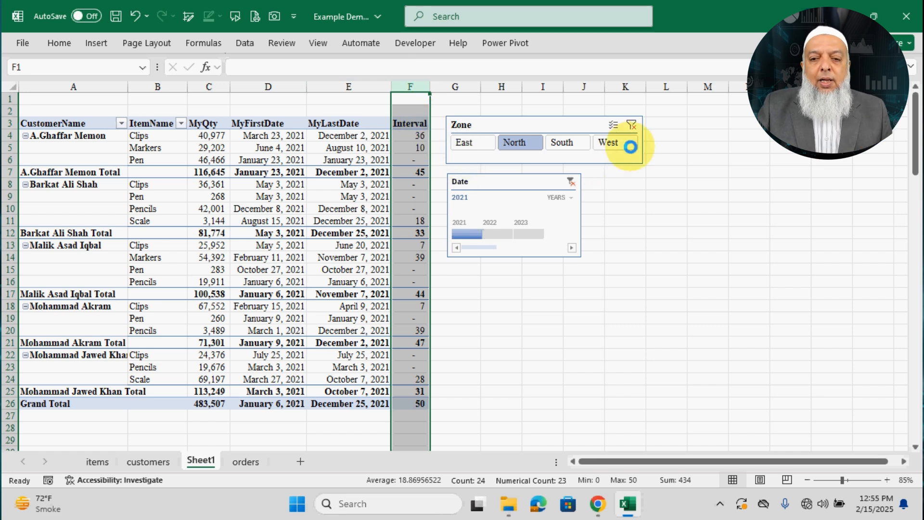
Clear the filters of both the Zone slicer and the Date timeline.
{"action": "left_click", "coordinate": [631, 124]}
{"action": "left_click", "coordinate": [587, 181]}
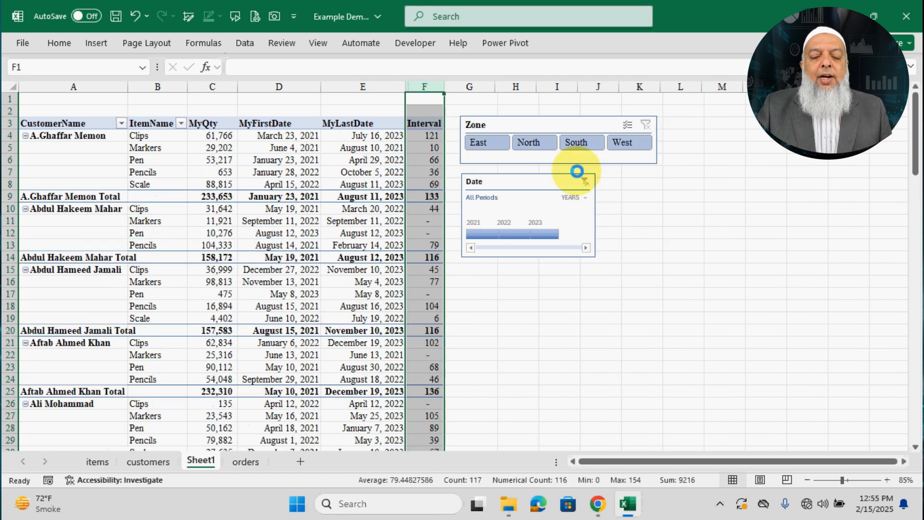
{"action": "left_click", "coordinate": [576, 125]}
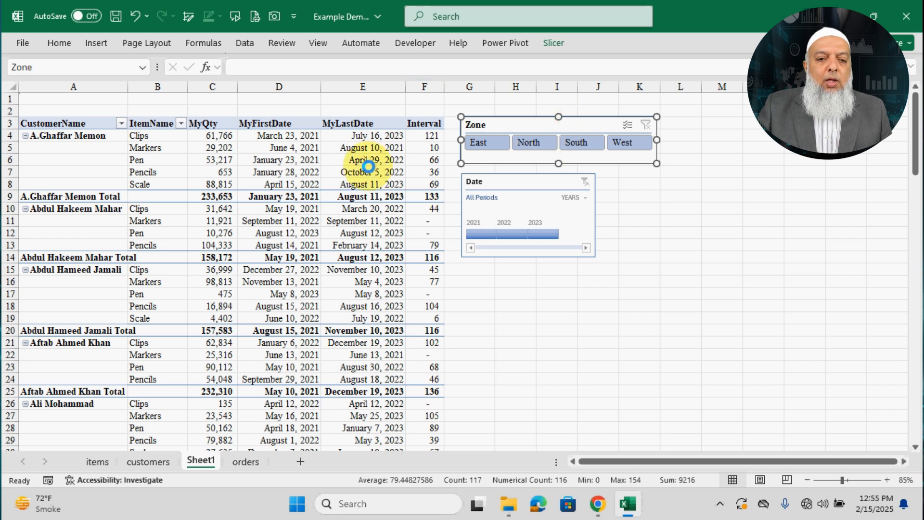
{"action": "left_click", "coordinate": [367, 171]}
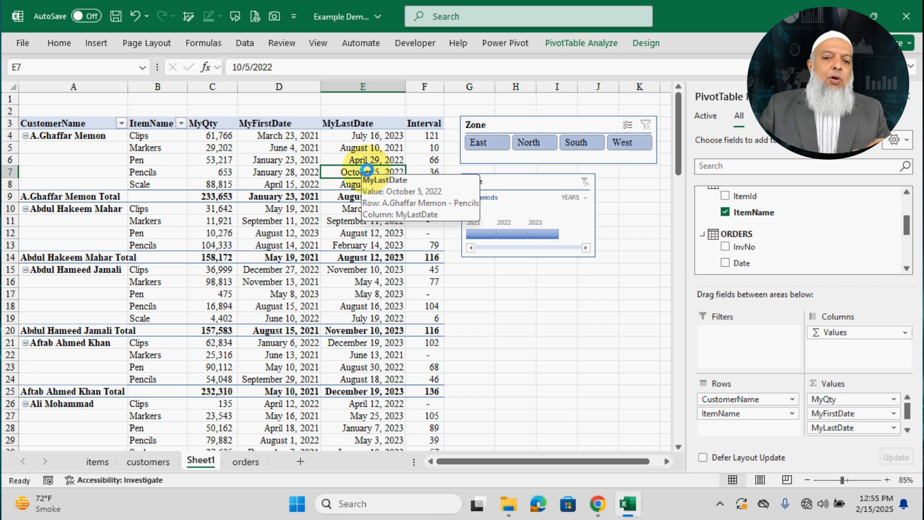
{"action": "left_click", "coordinate": [373, 160]}
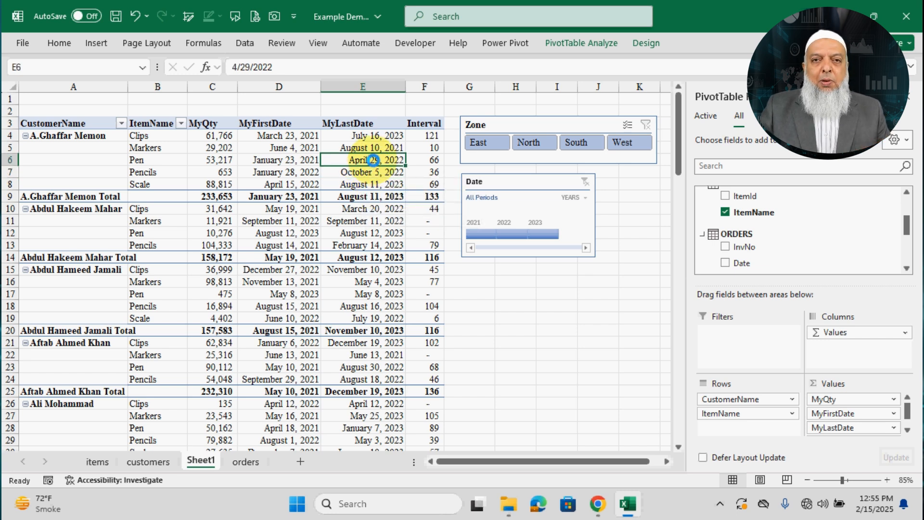
{"action": "left_click", "coordinate": [375, 241]}
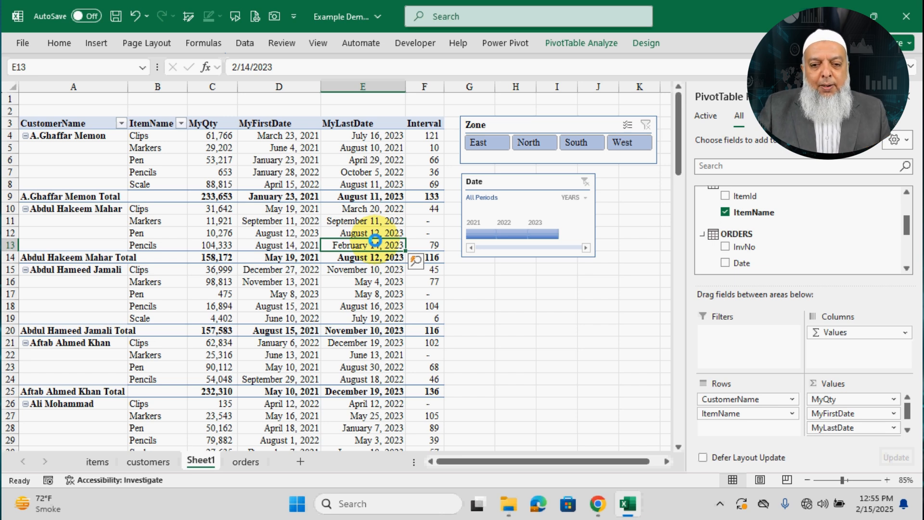
Filter the PivotTable by the North zone and switch the filter to the South zone.
{"action": "left_click", "coordinate": [527, 143]}
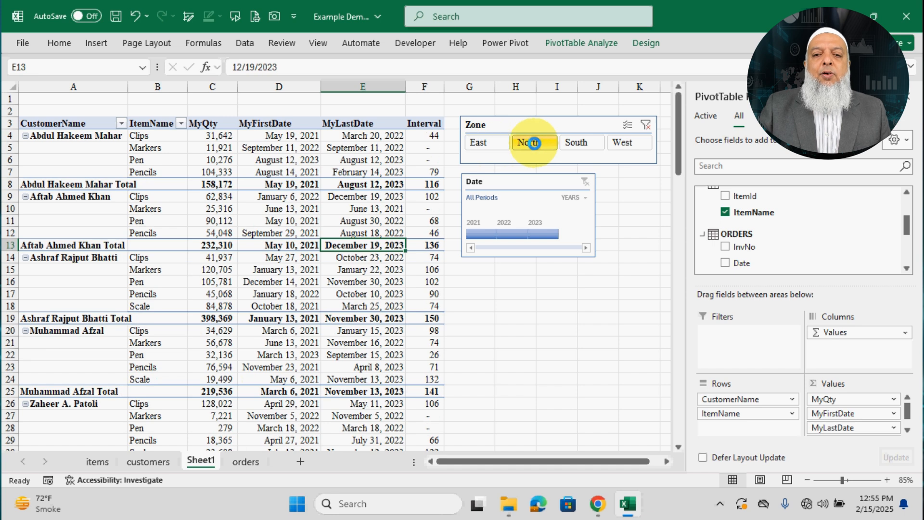
{"action": "left_click", "coordinate": [577, 141]}
Look through the items, customers and orders source sheets, return to the PivotTable on Sheet1, and review the CUSTOMER table's fields.
{"action": "left_click", "coordinate": [97, 462]}
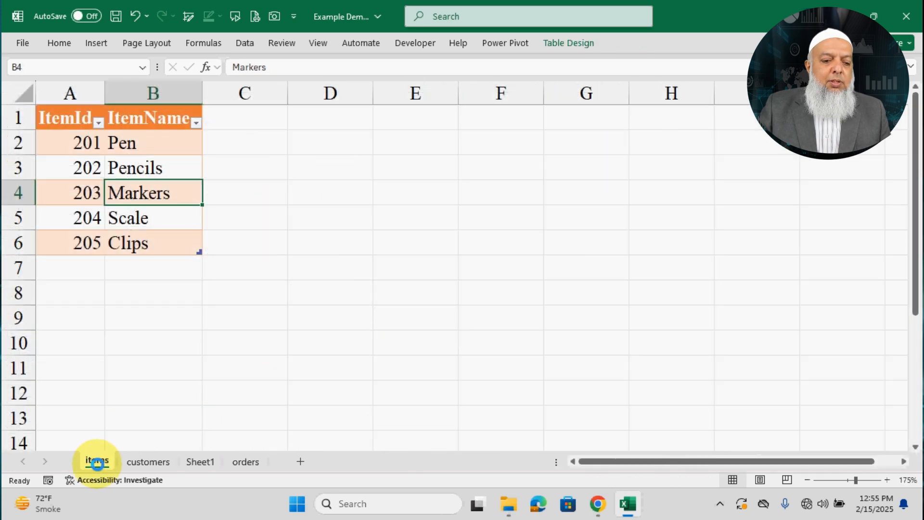
{"action": "left_click", "coordinate": [149, 462]}
{"action": "left_click", "coordinate": [245, 463]}
{"action": "left_click", "coordinate": [200, 462]}
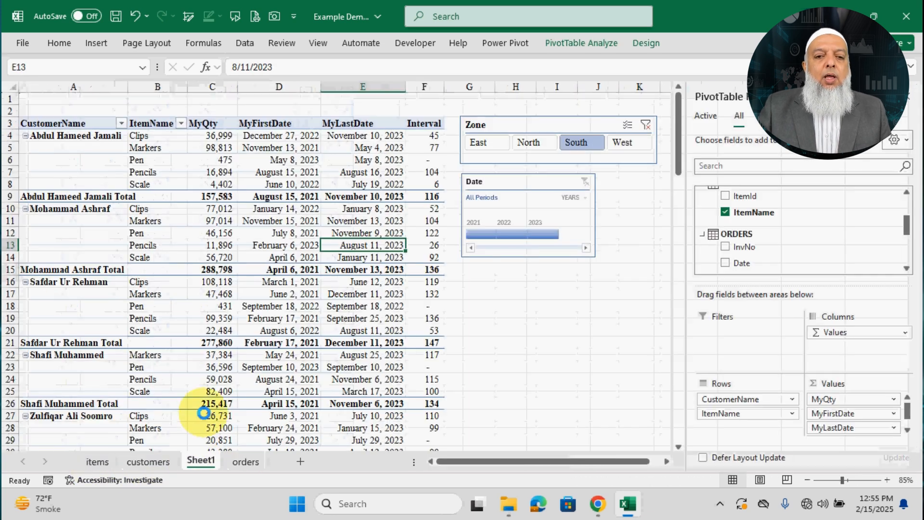
{"action": "mouse_move", "coordinate": [226, 261]}
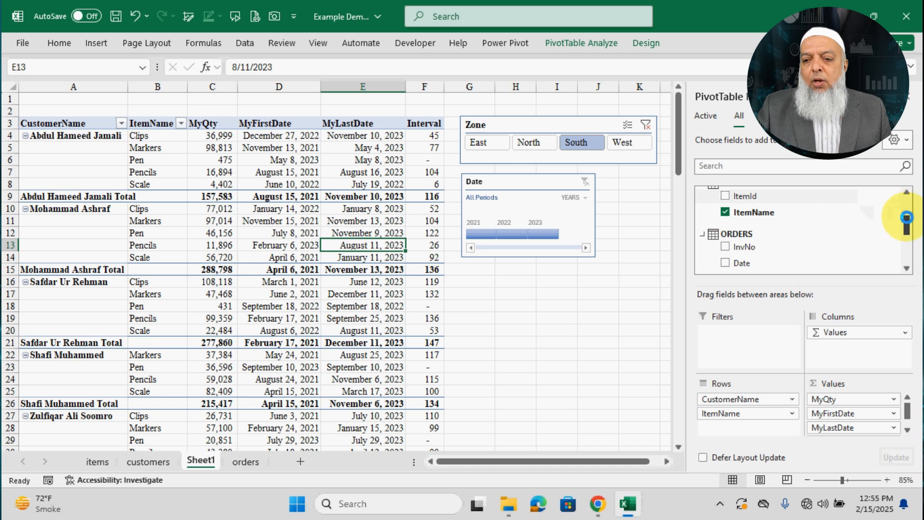
{"action": "left_click_drag", "start_coordinate": [907, 218], "coordinate": [906, 198]}
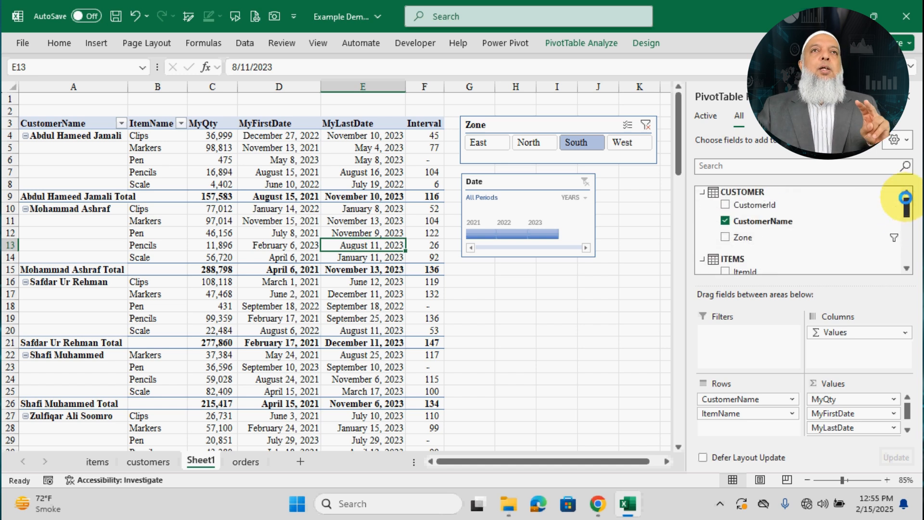